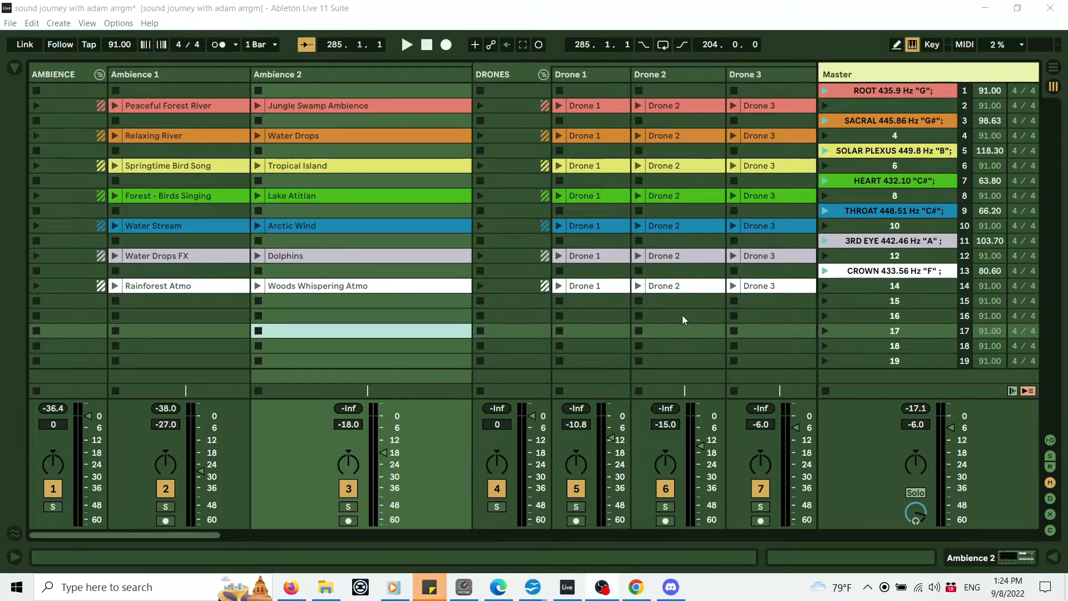
Switch to Chrome, review the Adept and Mage membership levels on the Ko-fi page, and return to Ableton Live
click(637, 587)
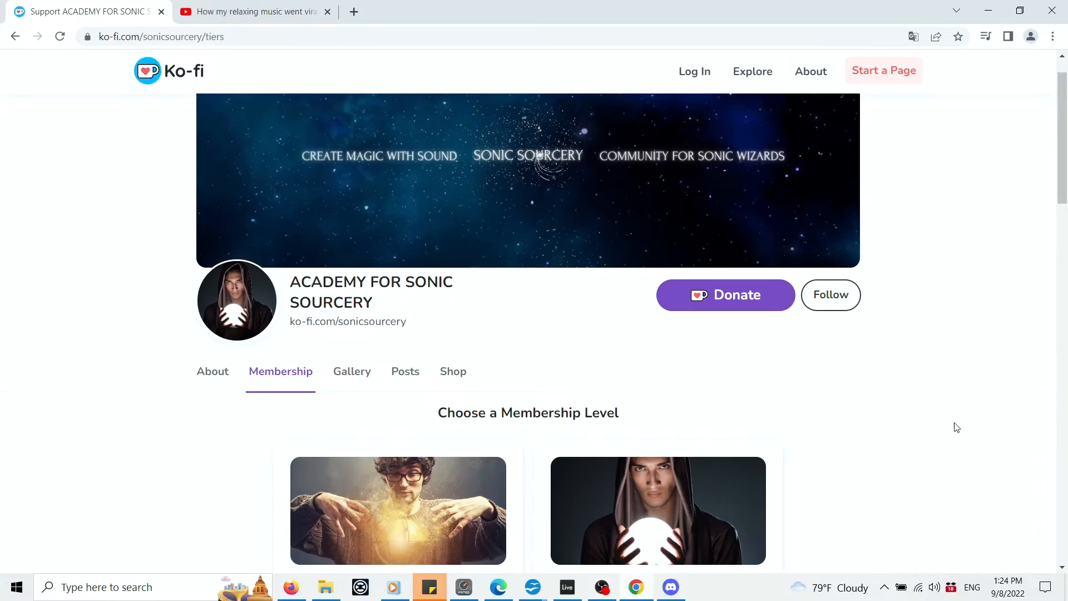
scroll(912, 409, down, 4)
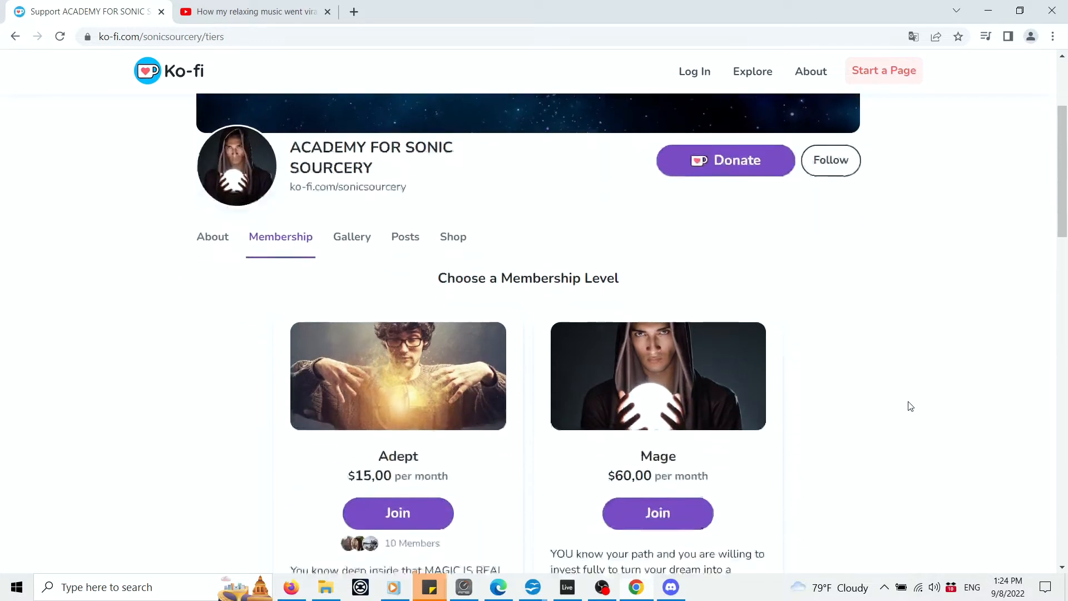
scroll(898, 412, down, 3)
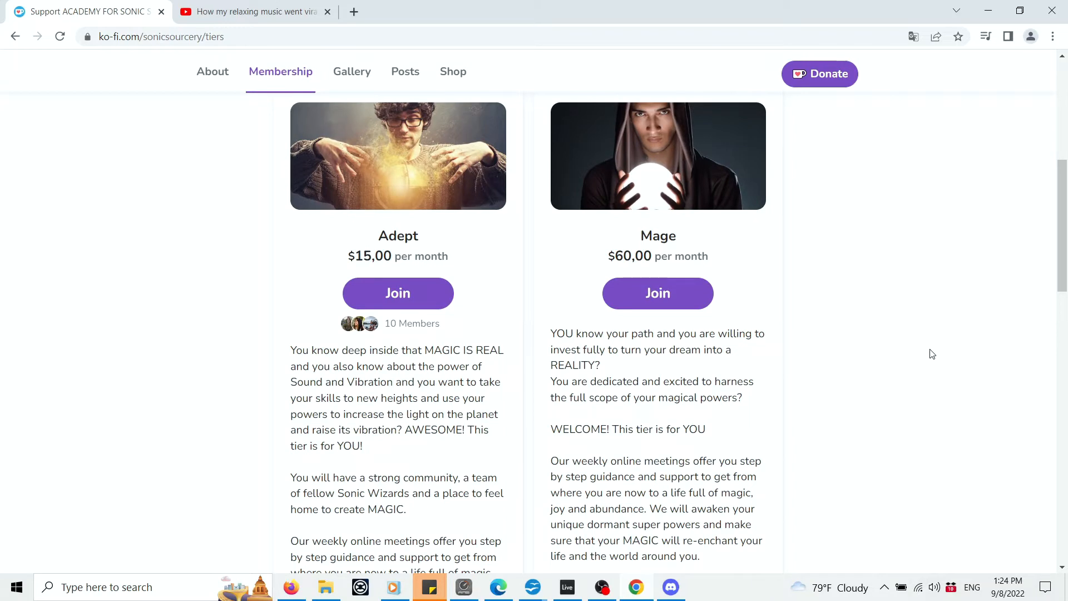
scroll(919, 350, up, 1)
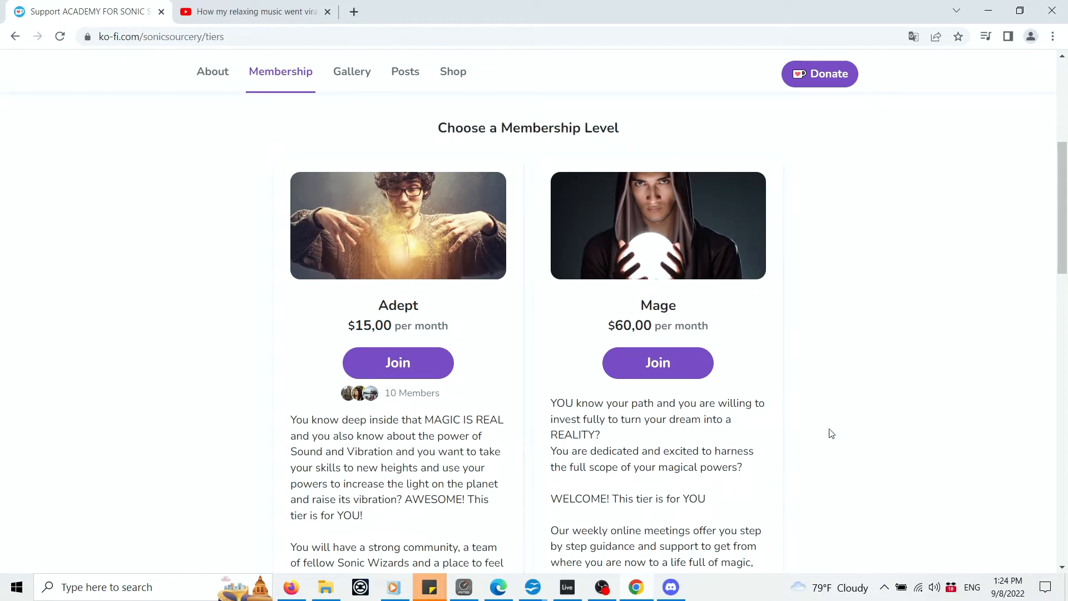
click(567, 589)
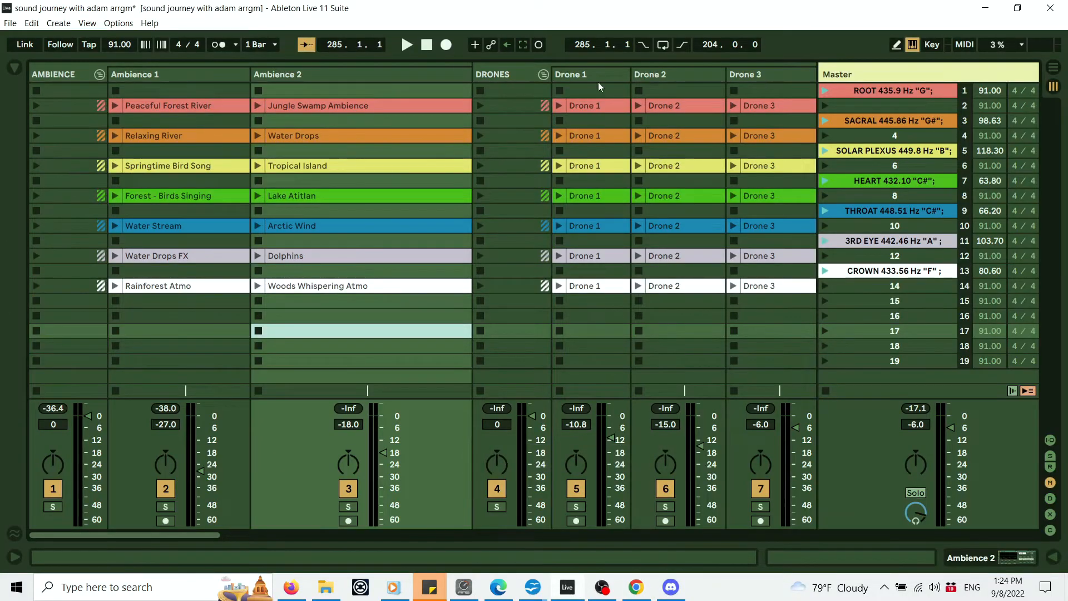
Switch to Discord, view the tech-daw-plugins, collaboration, sound-healing-and-science and tutorials channels, and return to Ableton Live
click(671, 592)
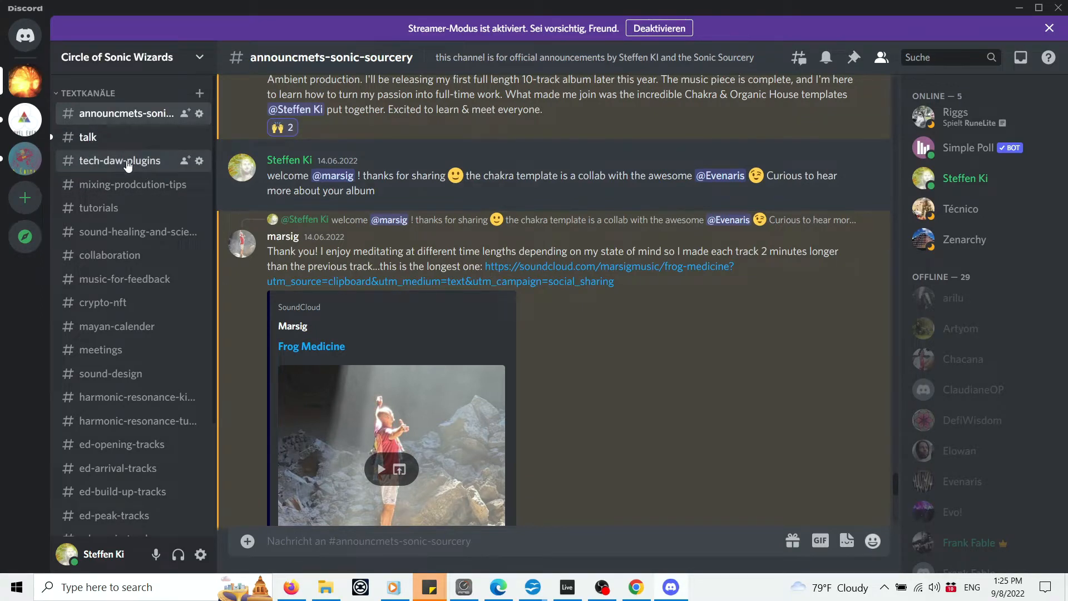
click(127, 164)
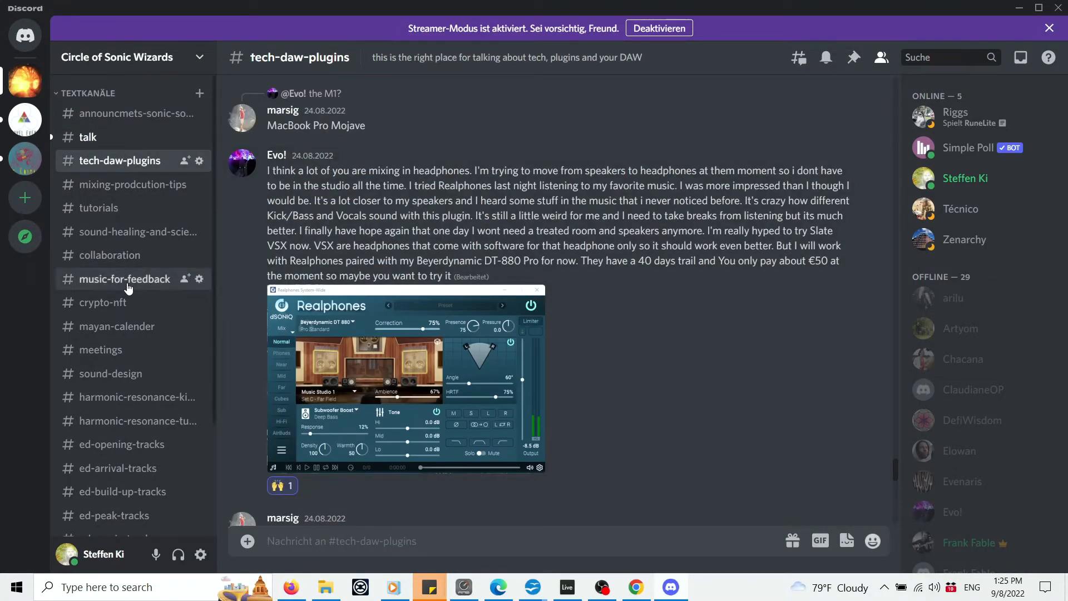
click(128, 265)
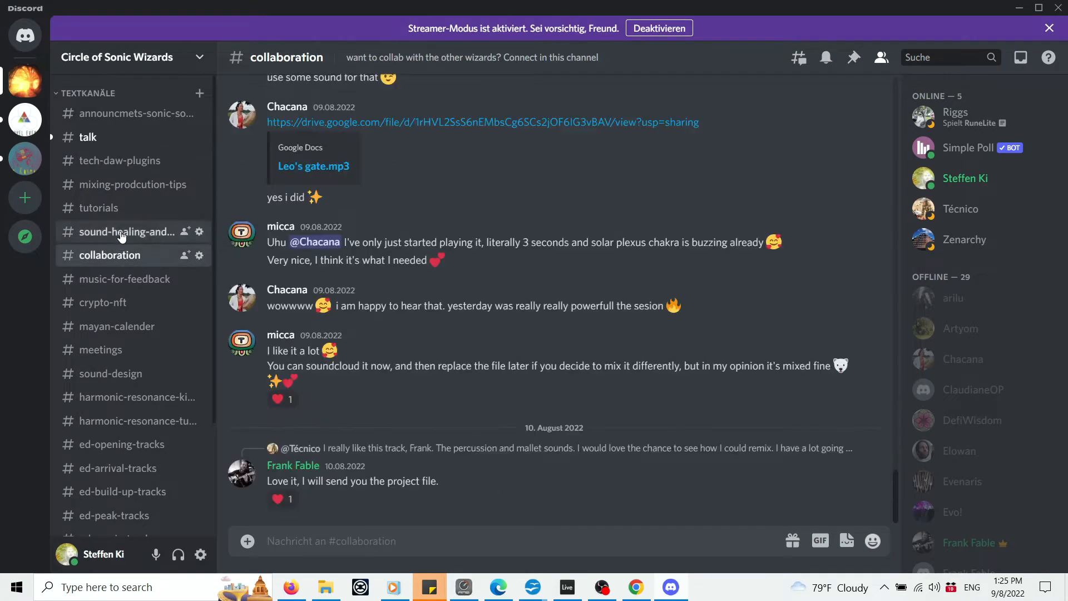
click(121, 235)
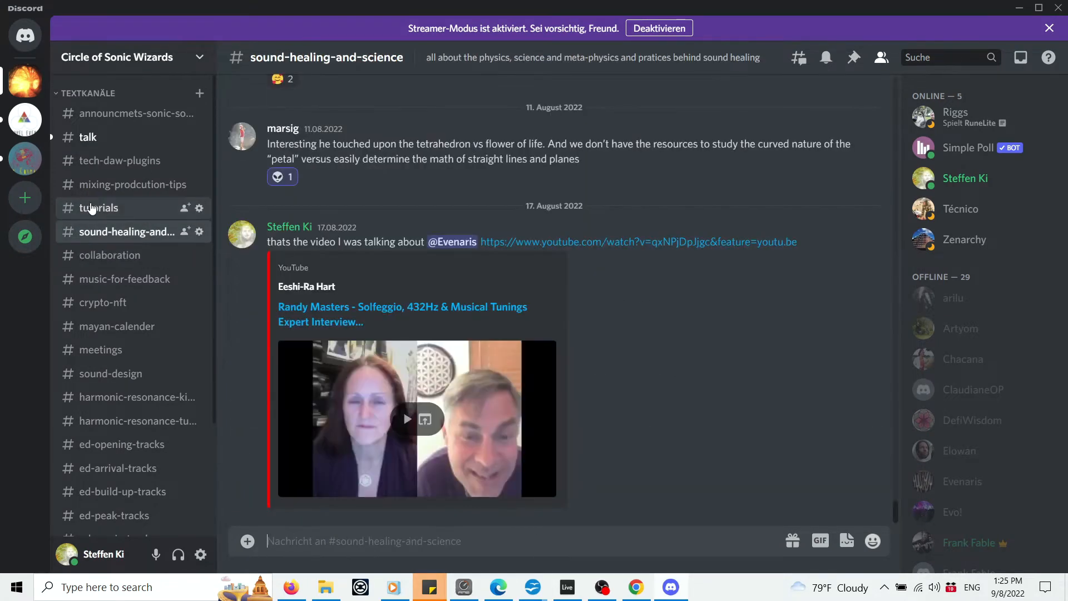
click(92, 208)
mouse_move(636, 593)
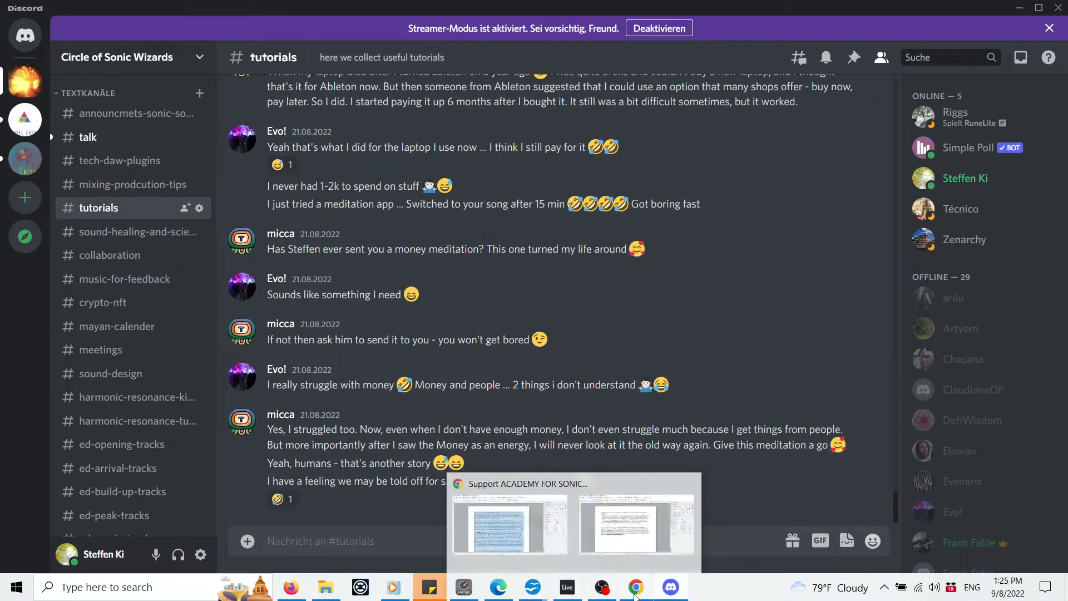
click(567, 587)
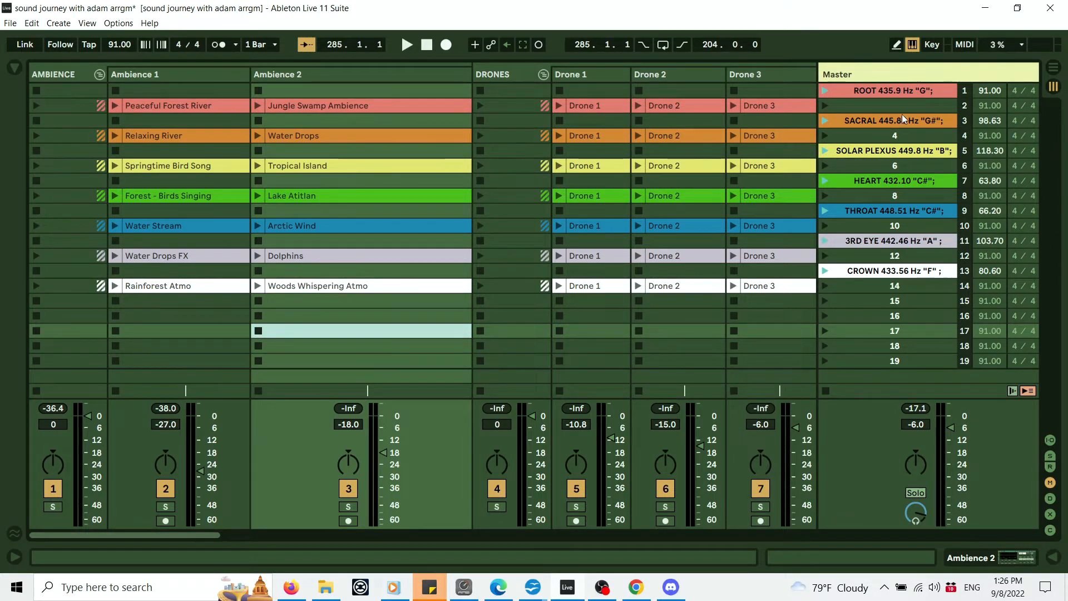
Launch the SACRAL scene to demonstrate its tempo change, and launch the ROOT scene to play at 91.00 BPM
click(884, 92)
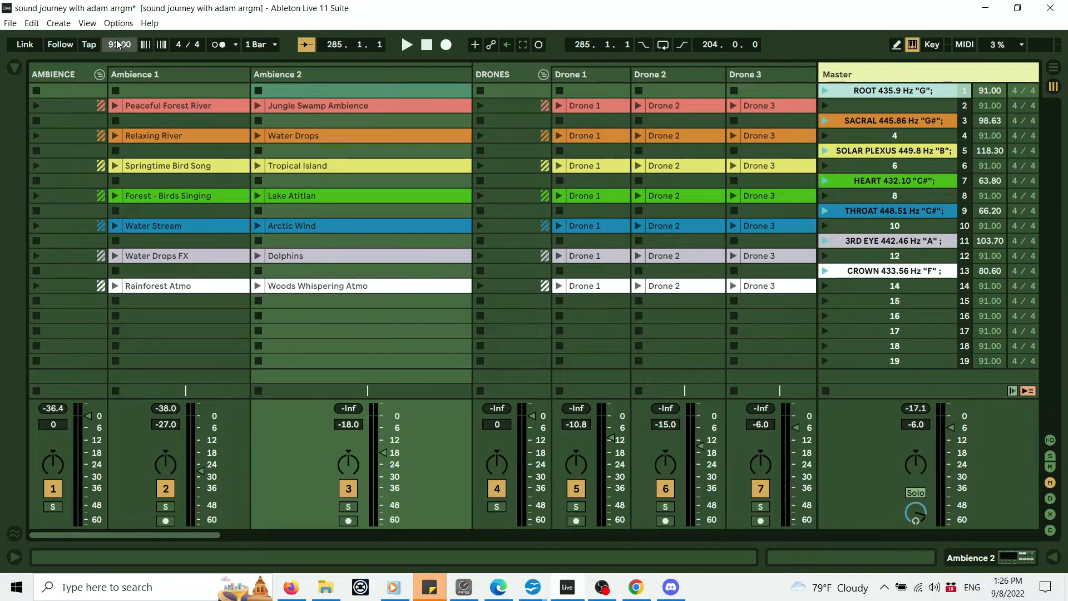
click(825, 120)
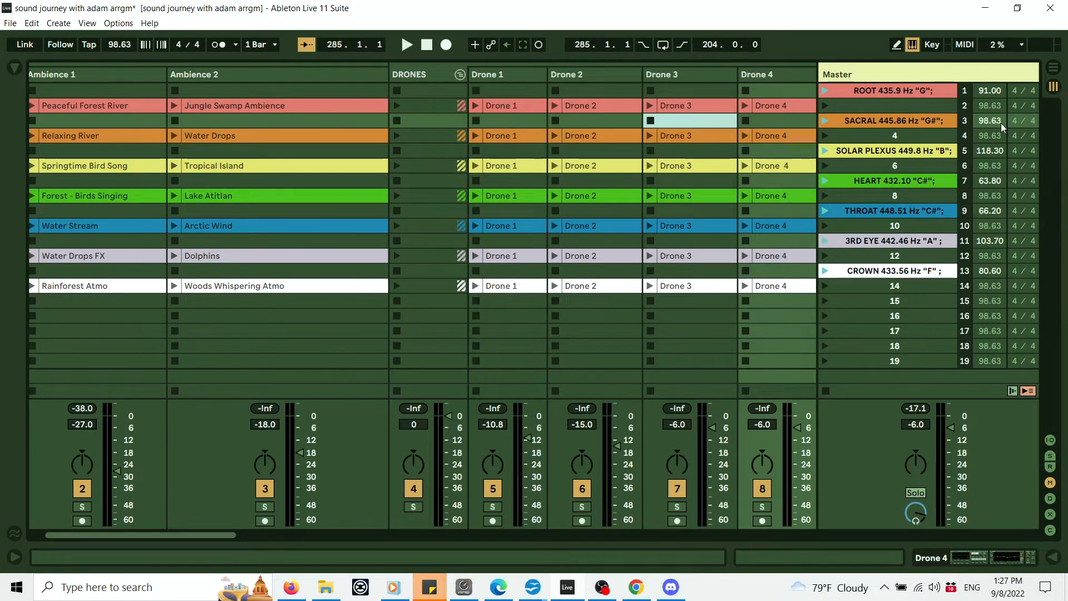
click(824, 90)
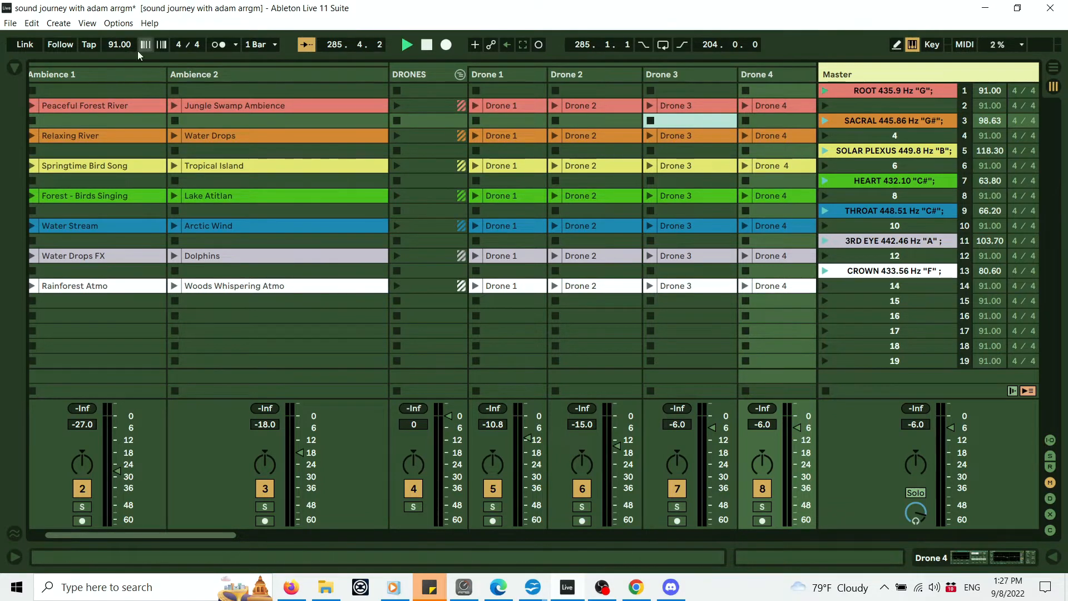
Select the Ambience 1 track
drag(177, 532, 143, 533)
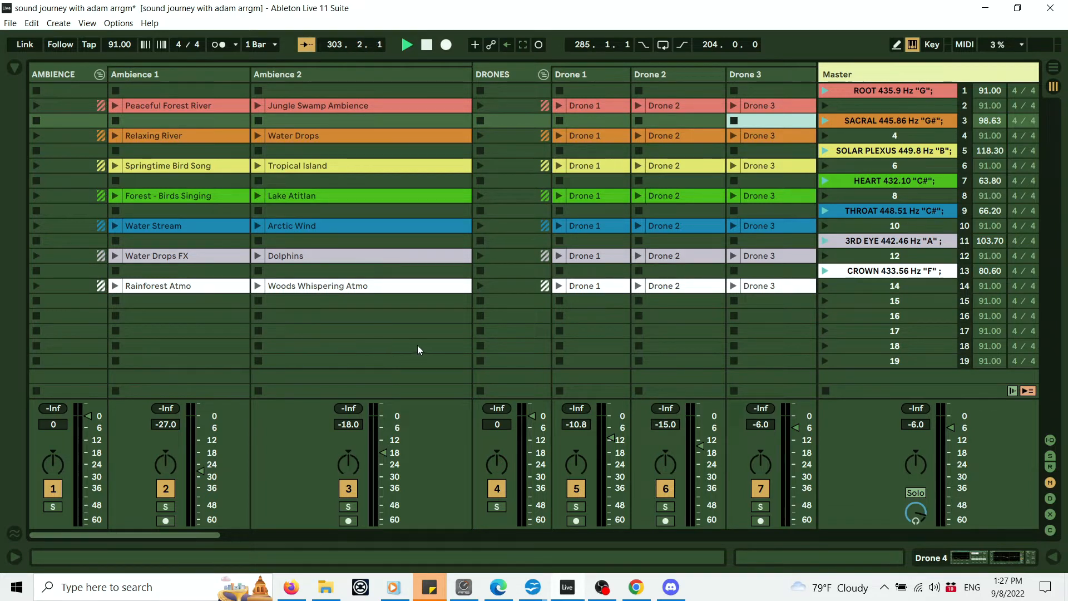
right_click(343, 394)
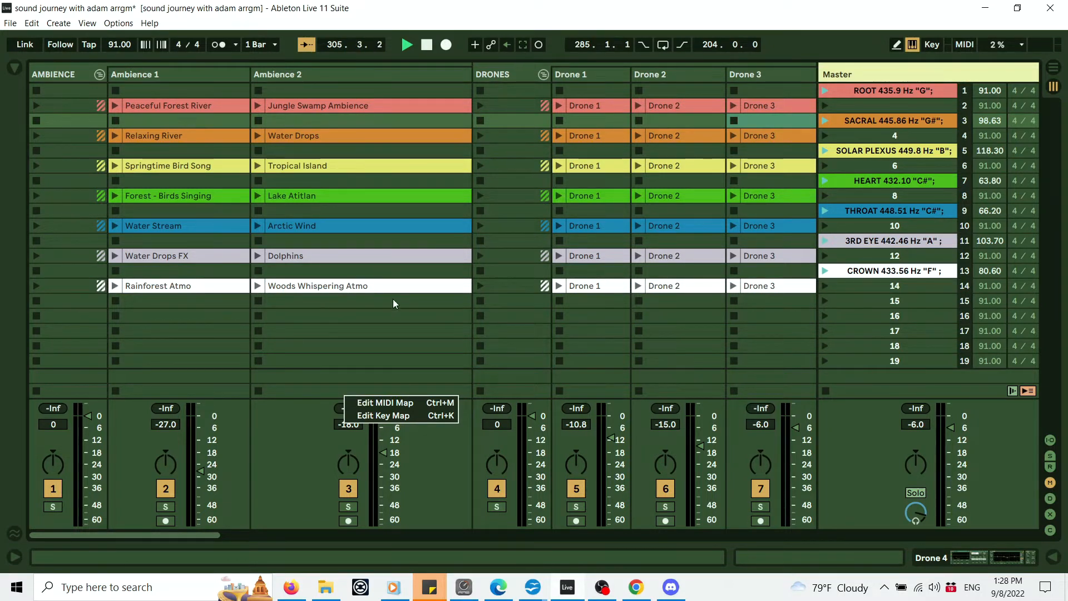
click(184, 73)
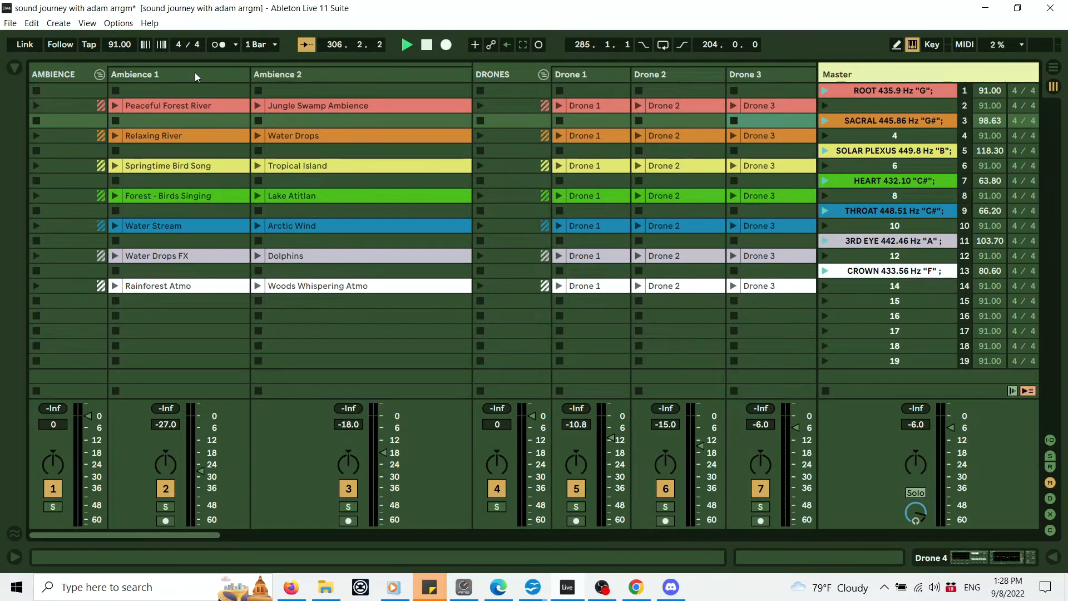
click(195, 75)
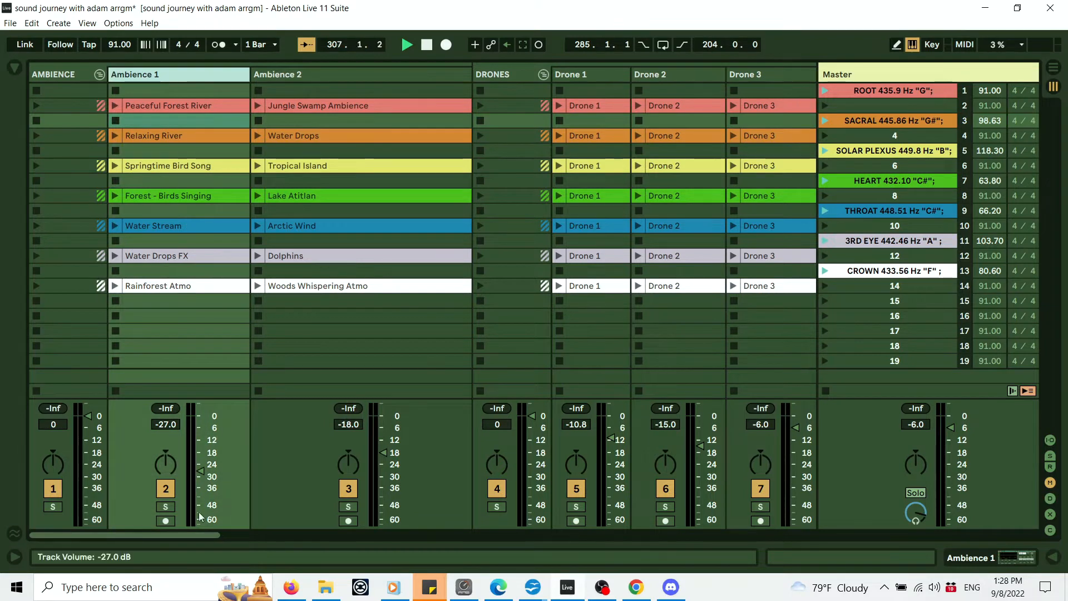
Launch the red-row clips of the PLANETARY FREQUENCIES group and the Peaceful Forest River clip on Ambience 1
drag(196, 532, 561, 540)
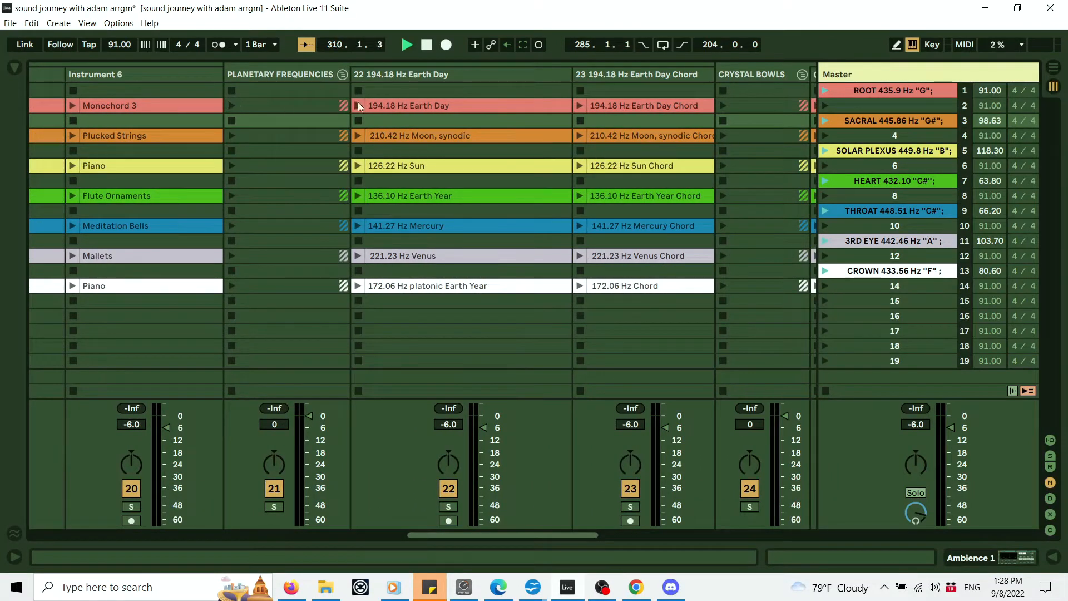
click(230, 106)
click(230, 106)
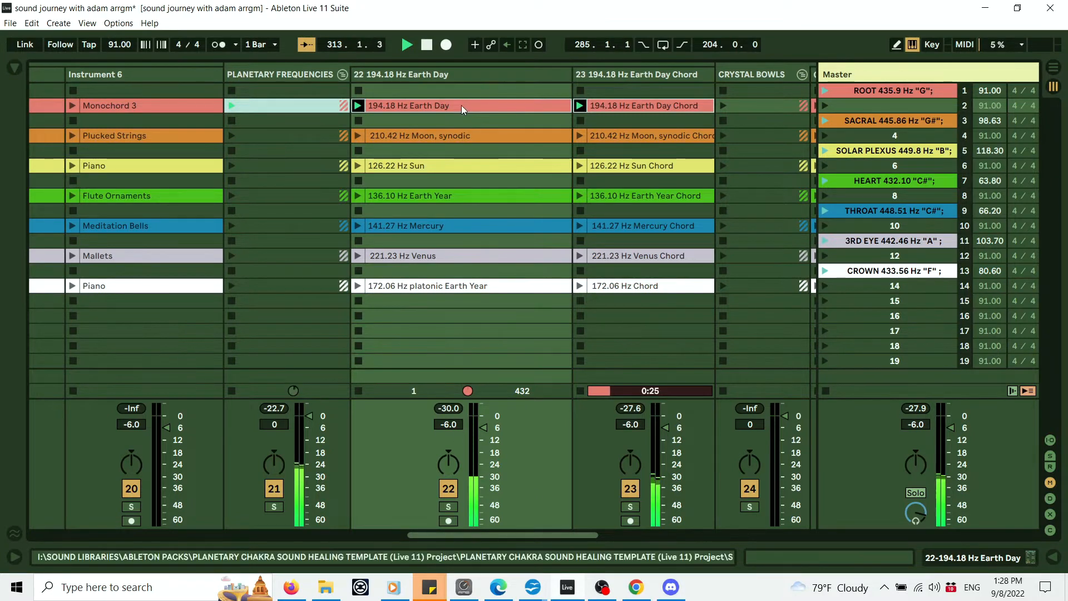
drag(552, 535, 171, 529)
click(115, 105)
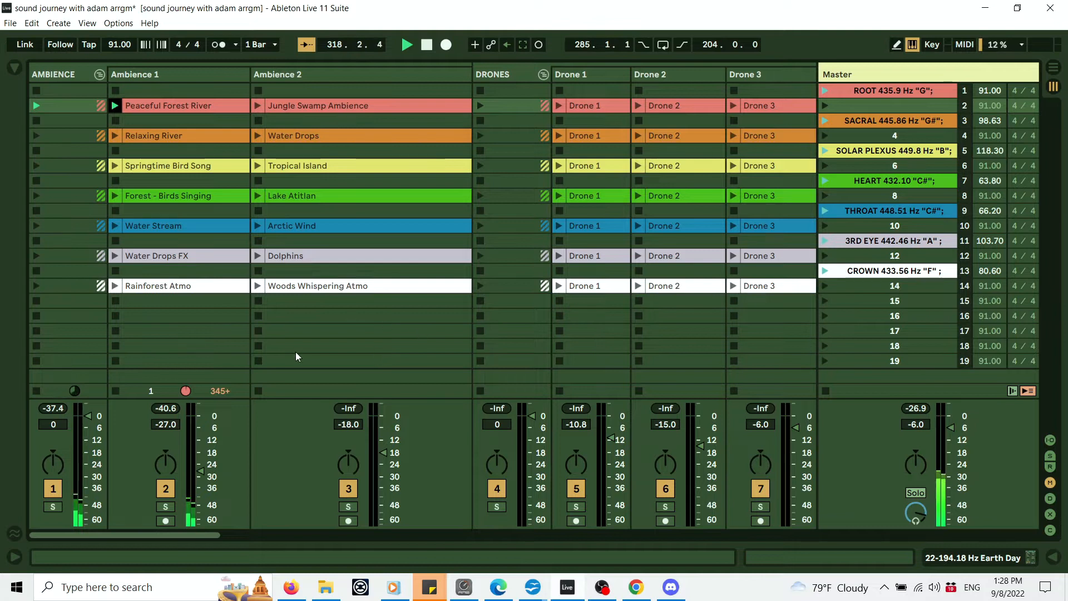
Play the red-row Drone 1 clip, stop it, and launch the Drone 2 clip in its place
drag(182, 536, 235, 534)
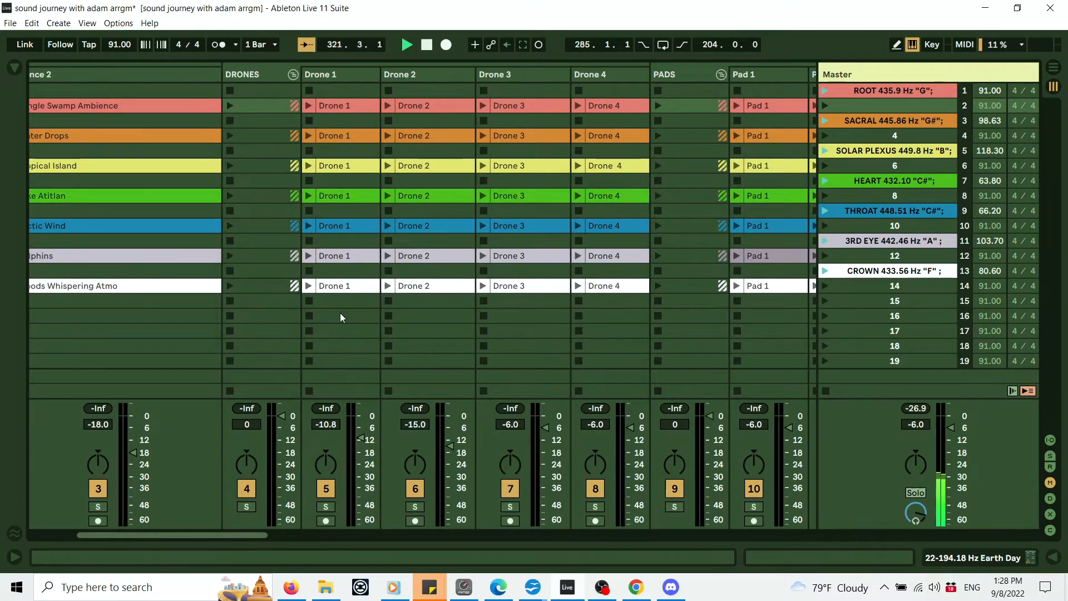
click(335, 106)
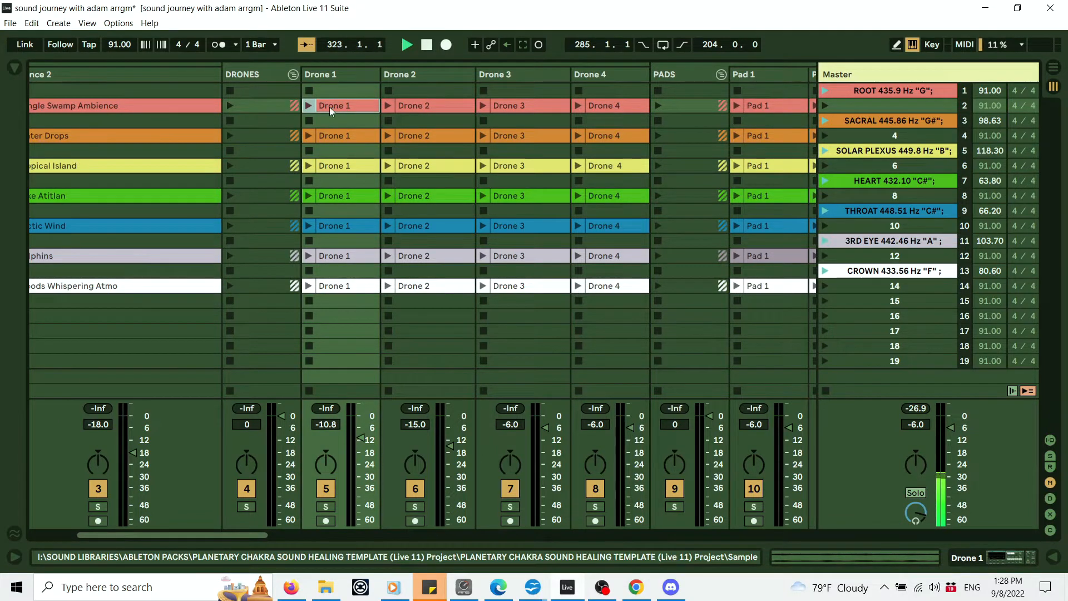
click(308, 105)
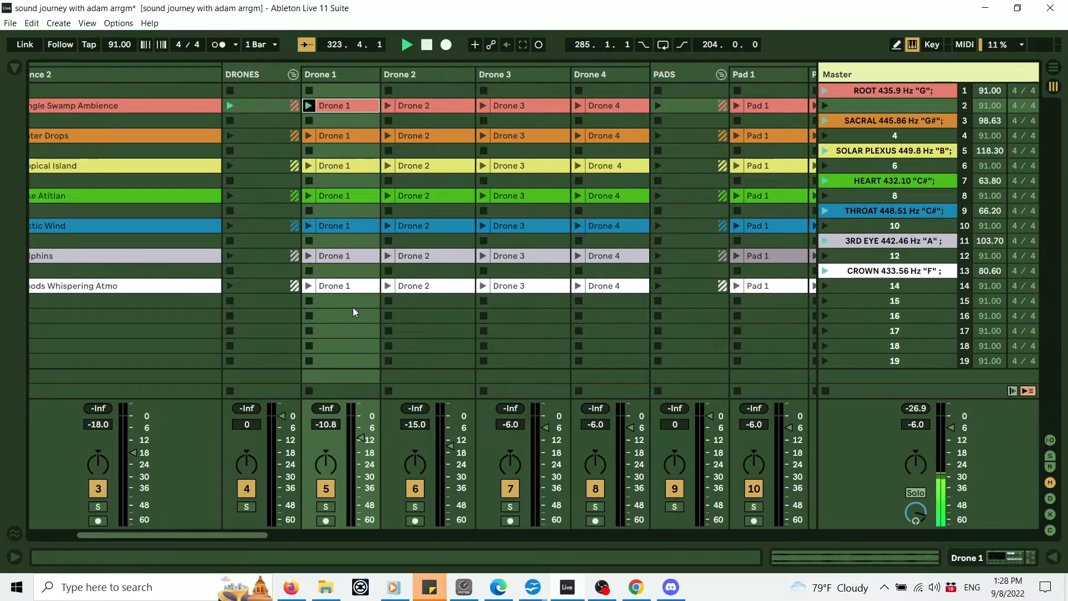
click(309, 121)
click(388, 106)
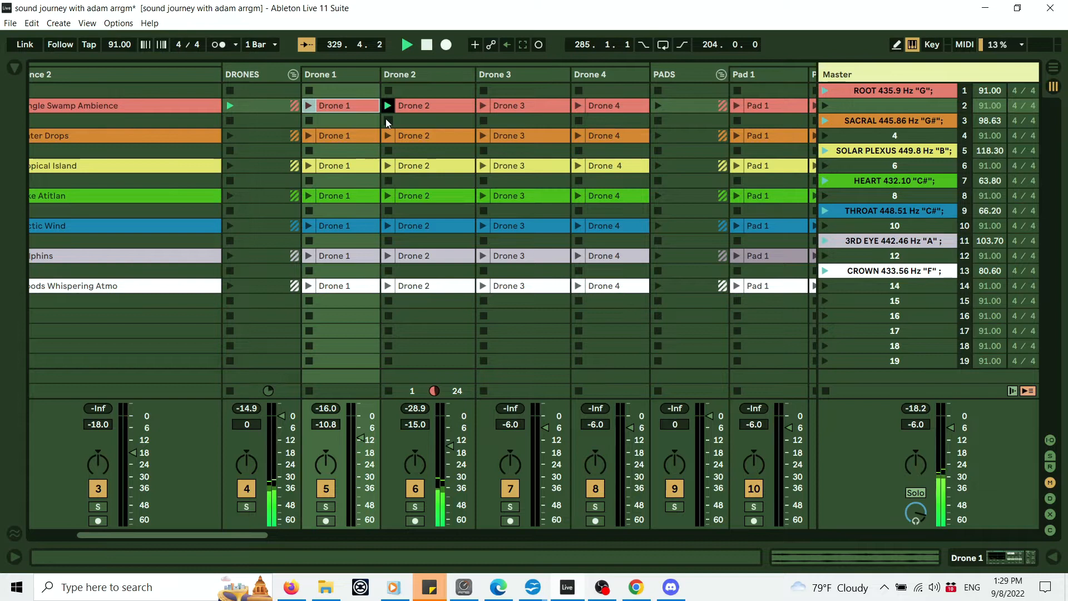
click(420, 106)
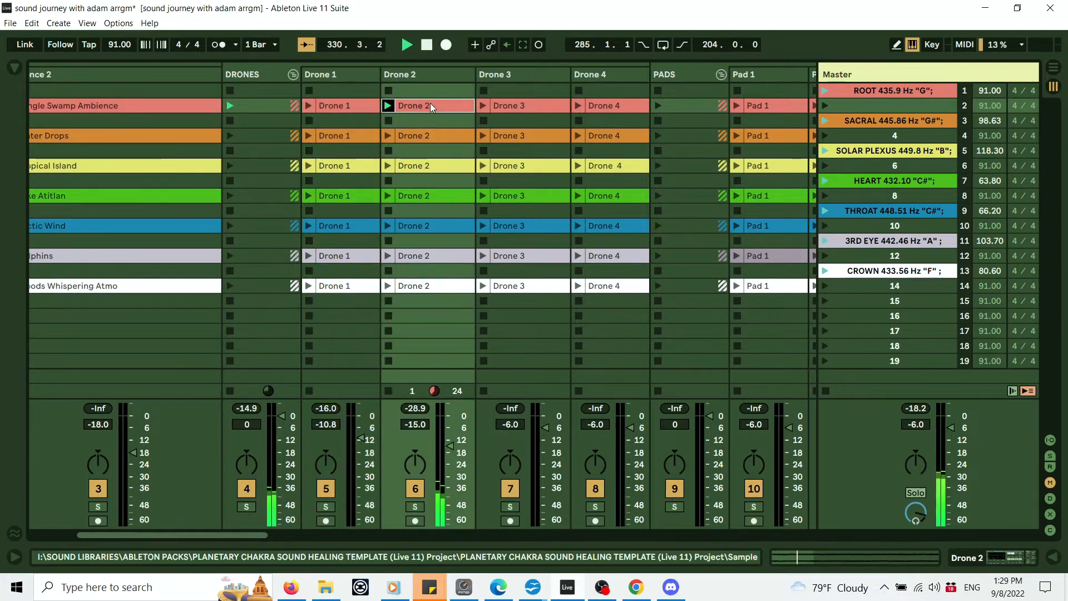
Audition the red-row Pad 1 and Pad 2 clips one after the other, stopping each
drag(235, 533, 283, 535)
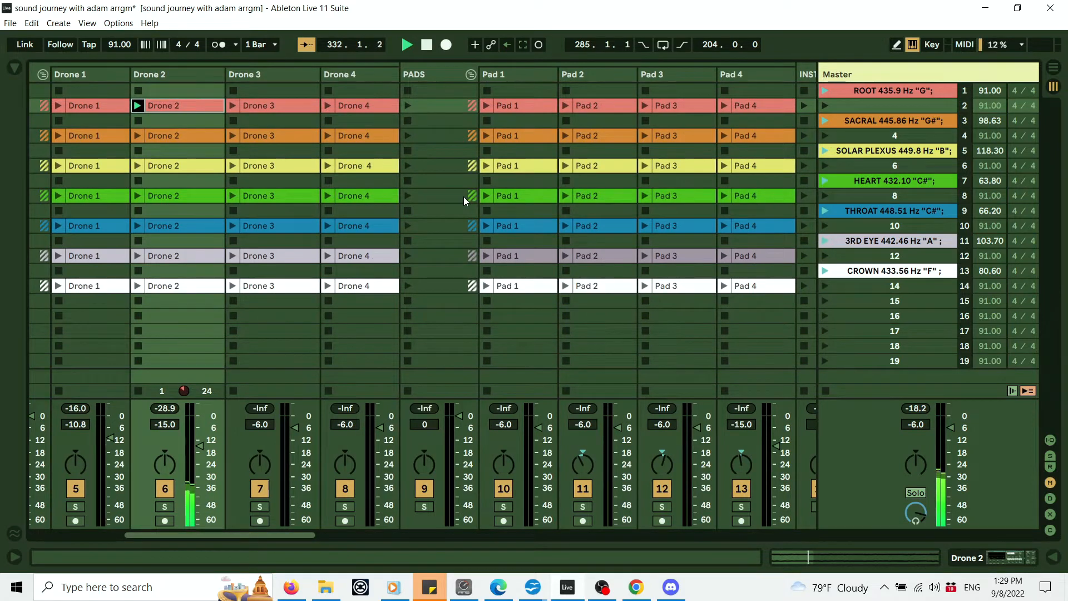
click(520, 105)
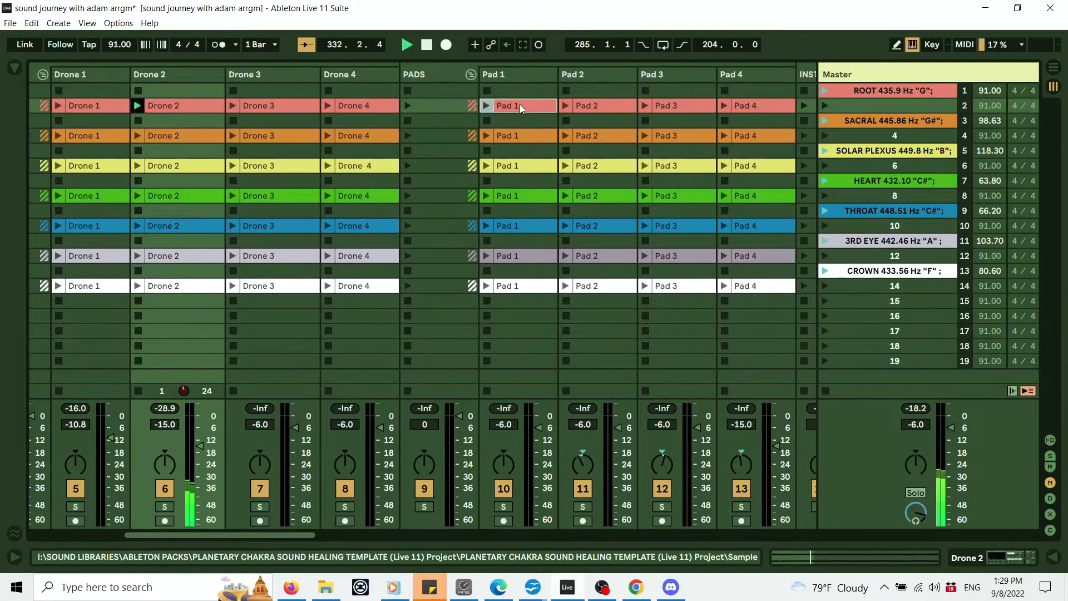
click(484, 104)
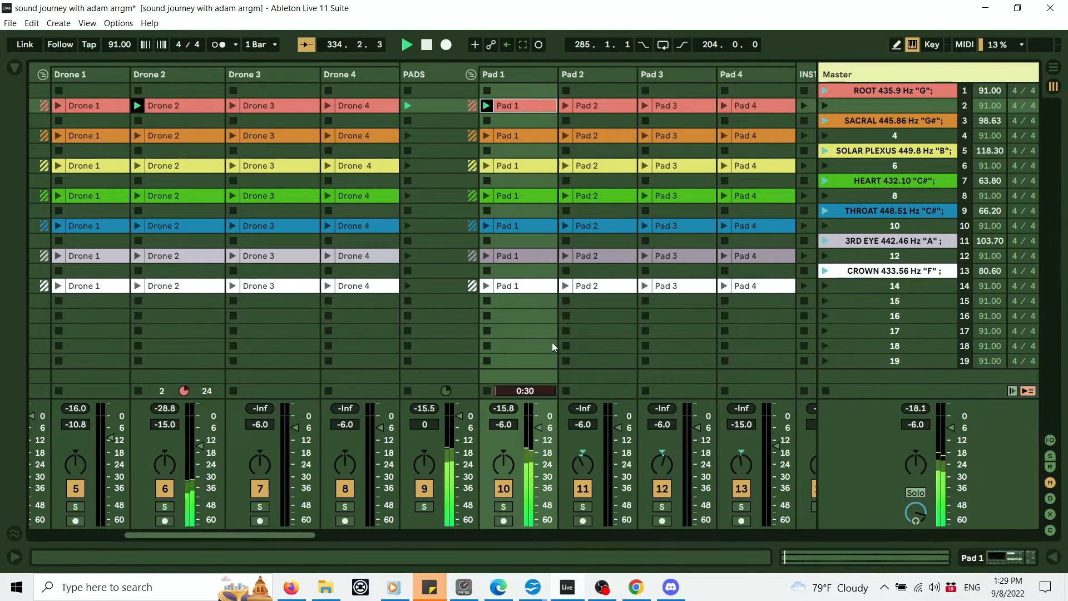
click(488, 120)
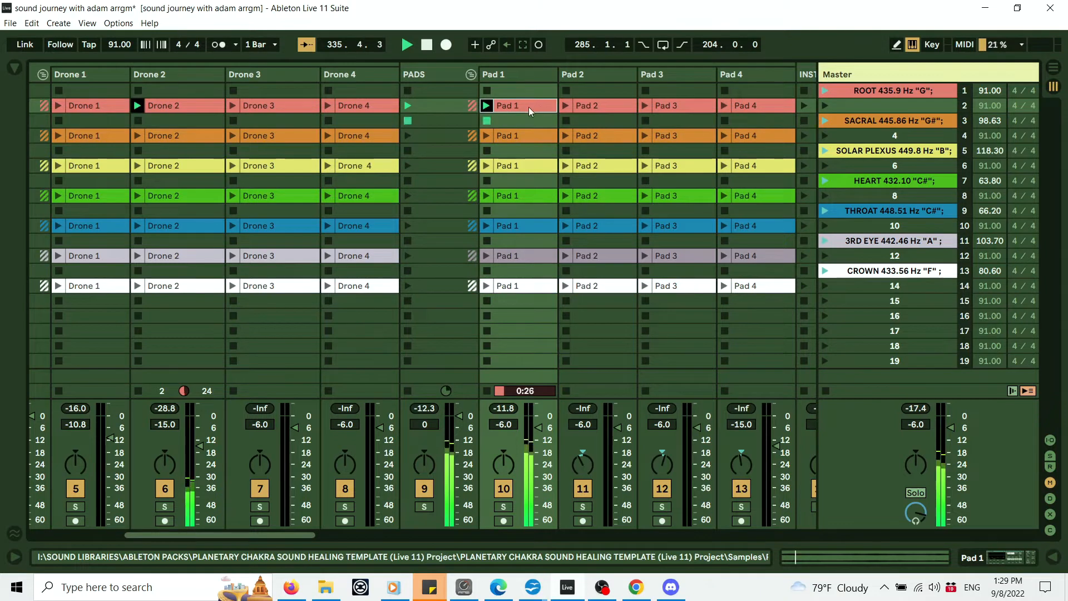
click(565, 105)
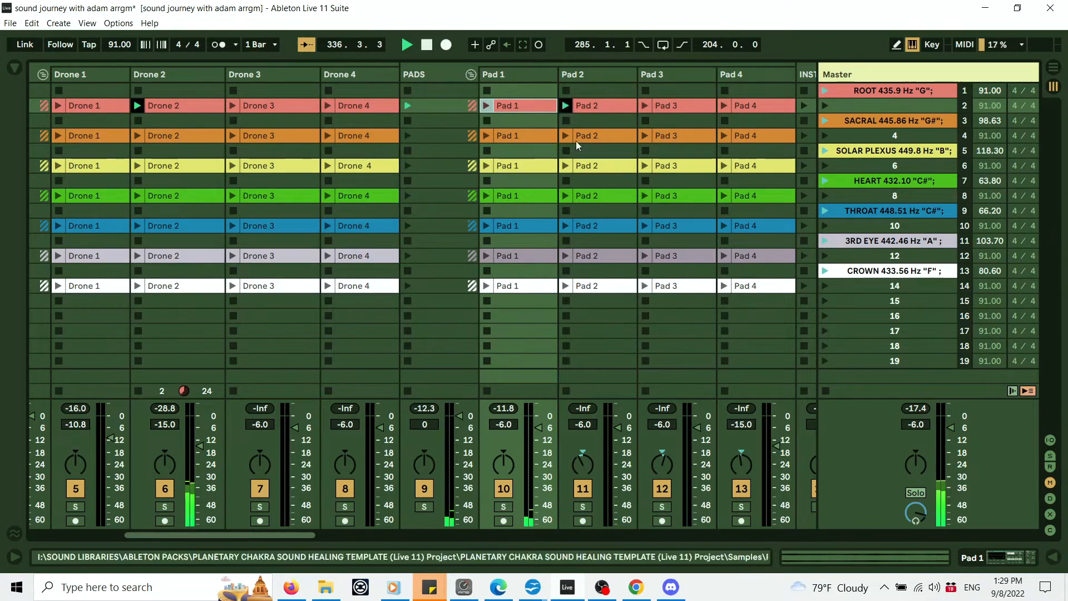
drag(188, 533, 220, 533)
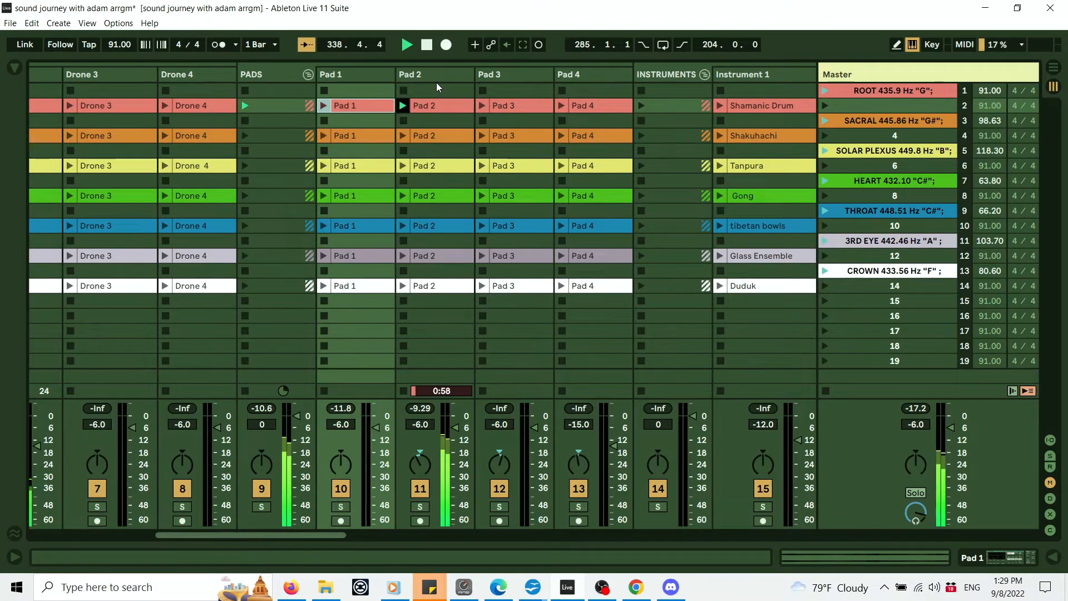
click(403, 120)
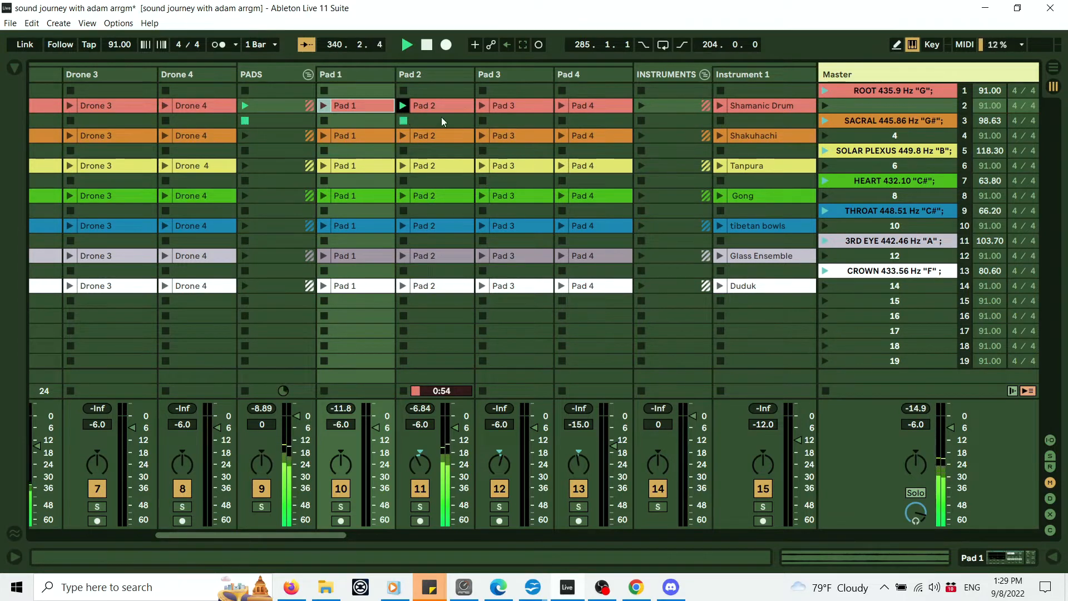
Audition the red-row Pad 3 clip, stop it, and launch the Pad 4 clip
click(482, 105)
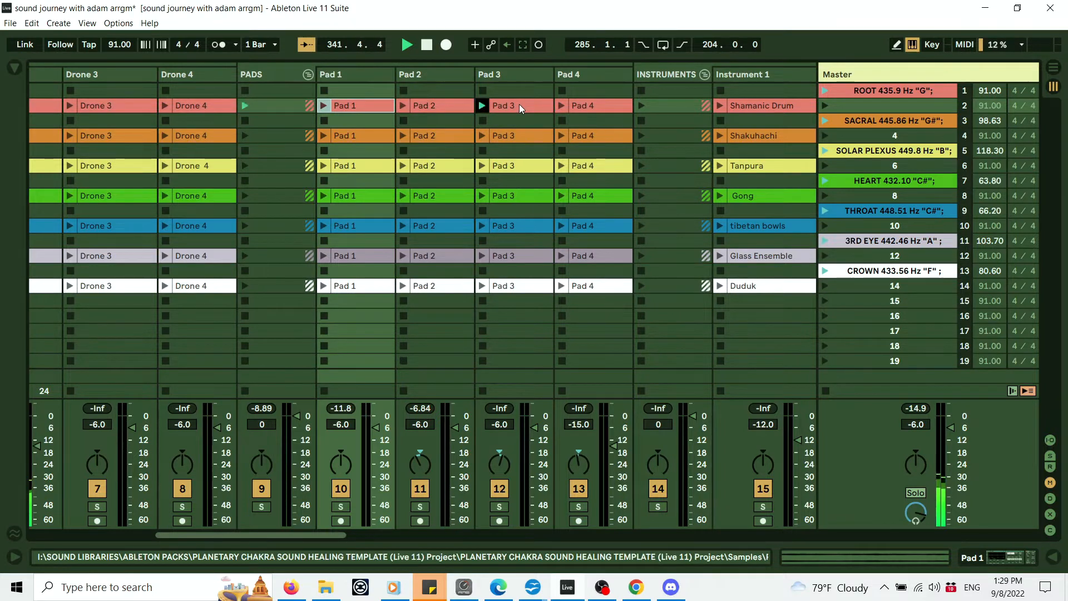
click(482, 120)
click(562, 106)
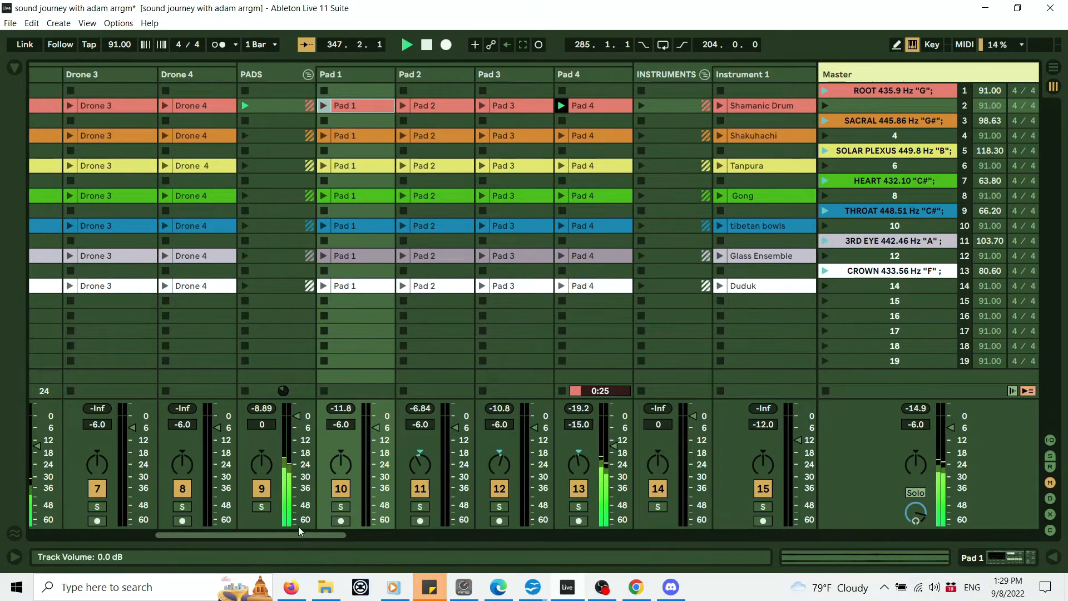
Launch the red-row Shamanic Drum clip with Instrument 1's HP Filter Freq lowered to 26.0 Hz, and add the Doubleflute G clip on Instrument 2
drag(305, 533, 390, 533)
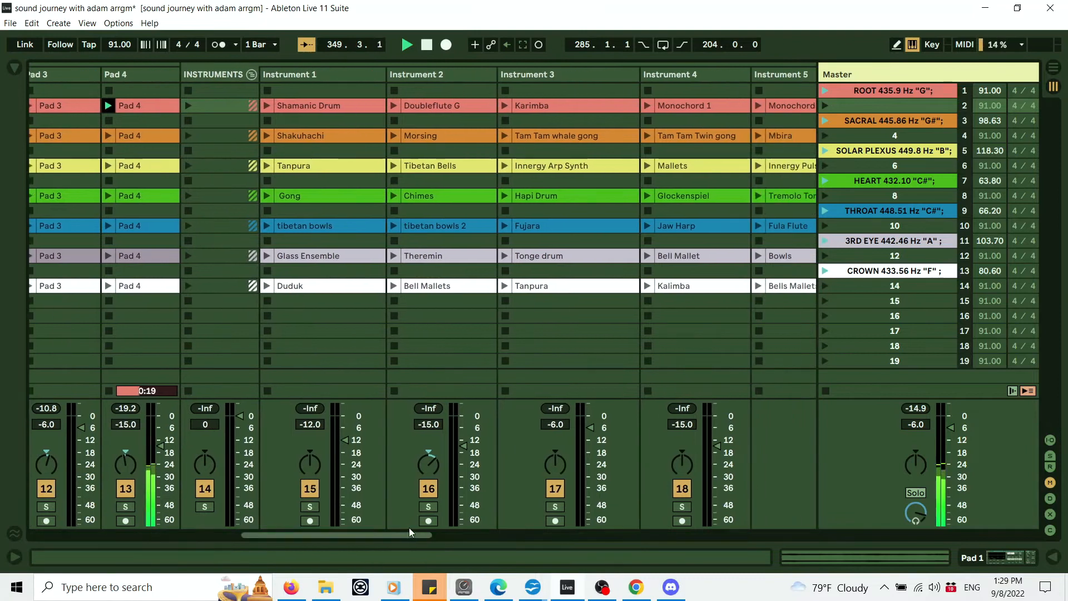
click(265, 106)
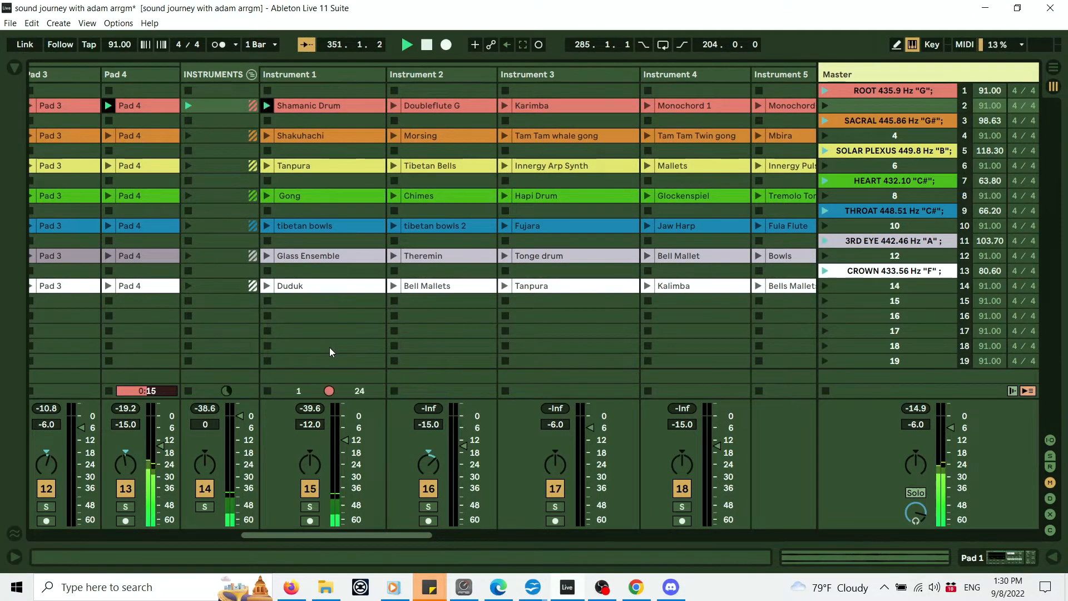
double_click(324, 74)
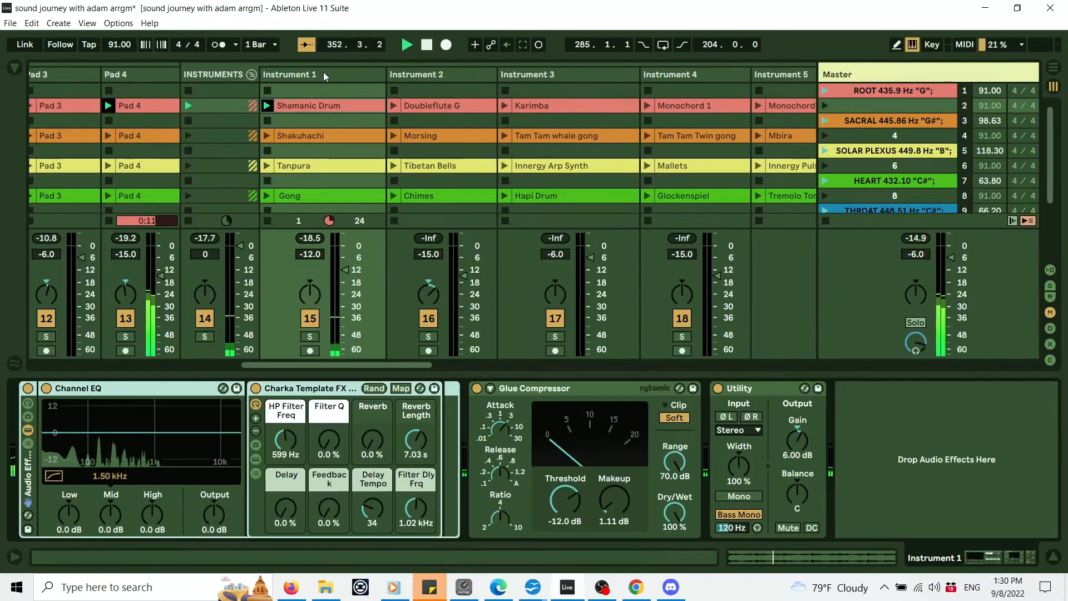
click(285, 439)
drag(284, 439, 285, 494)
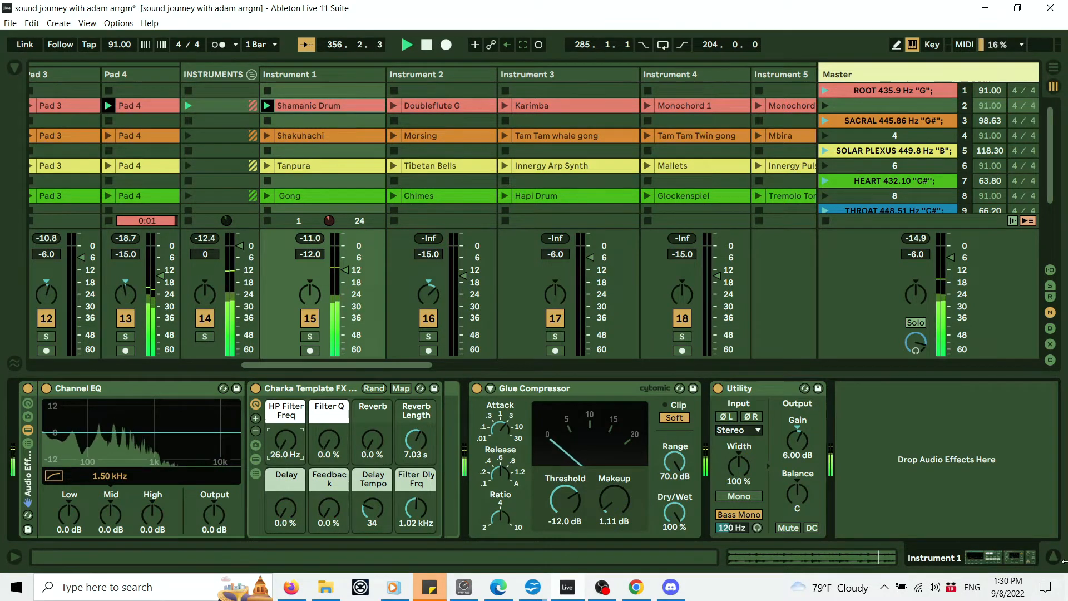
key(ctrl+alt+l)
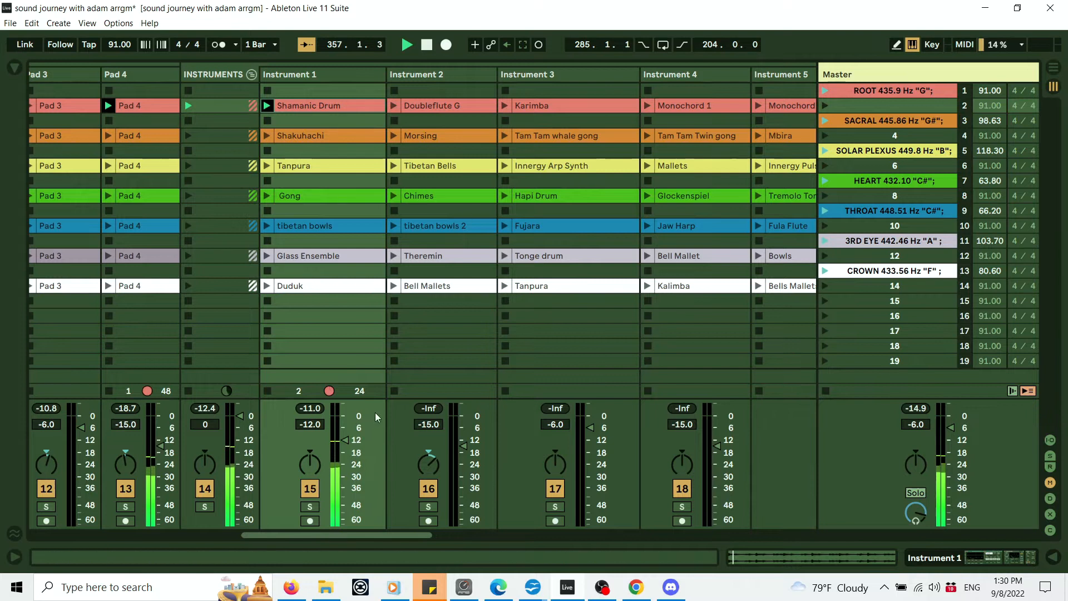
click(389, 105)
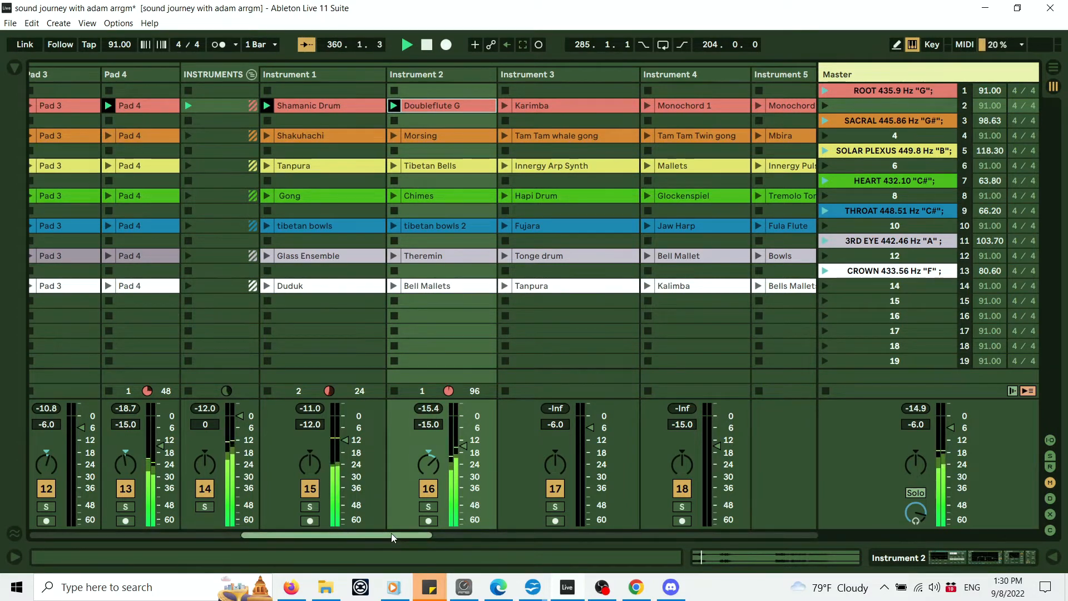
Look through the session's tracks, from the ambience and drones groups to the crystal bowls, singing bowls and chakra forks
drag(391, 532, 245, 453)
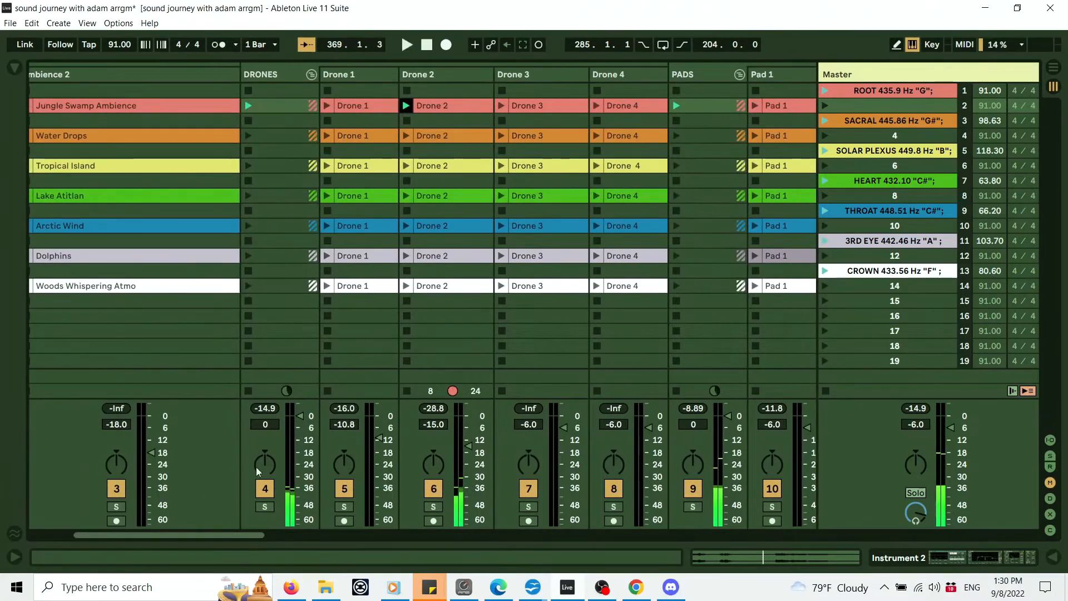
drag(233, 530, 185, 535)
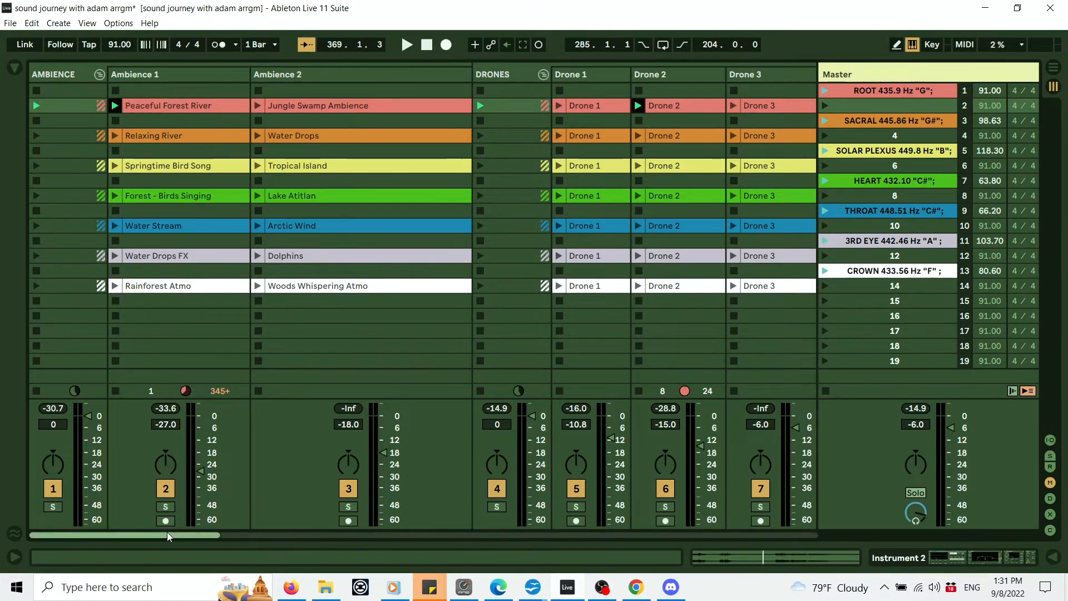
drag(172, 534, 646, 581)
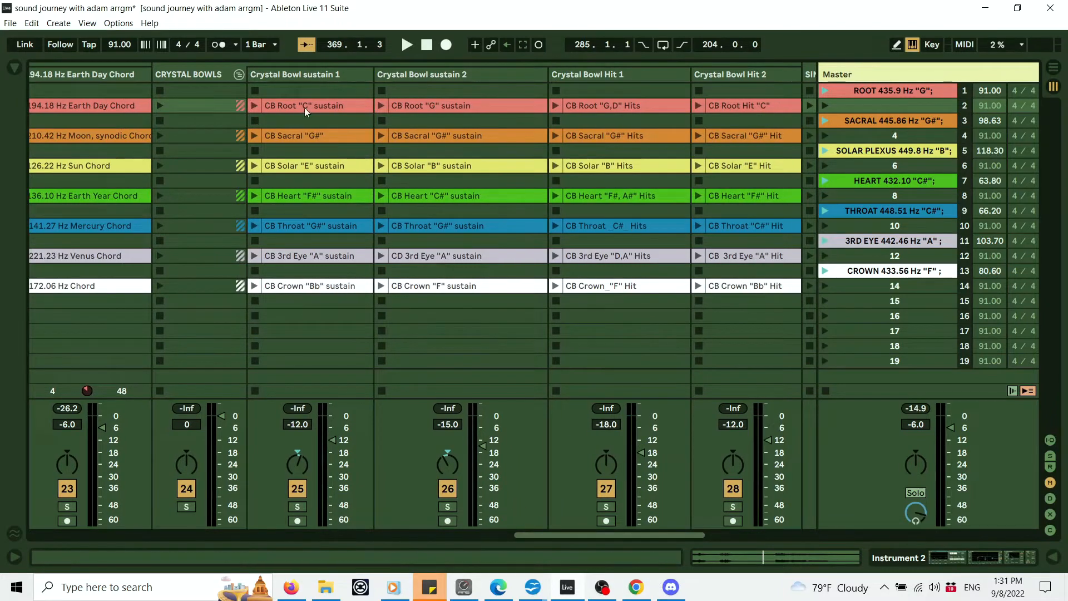
click(310, 76)
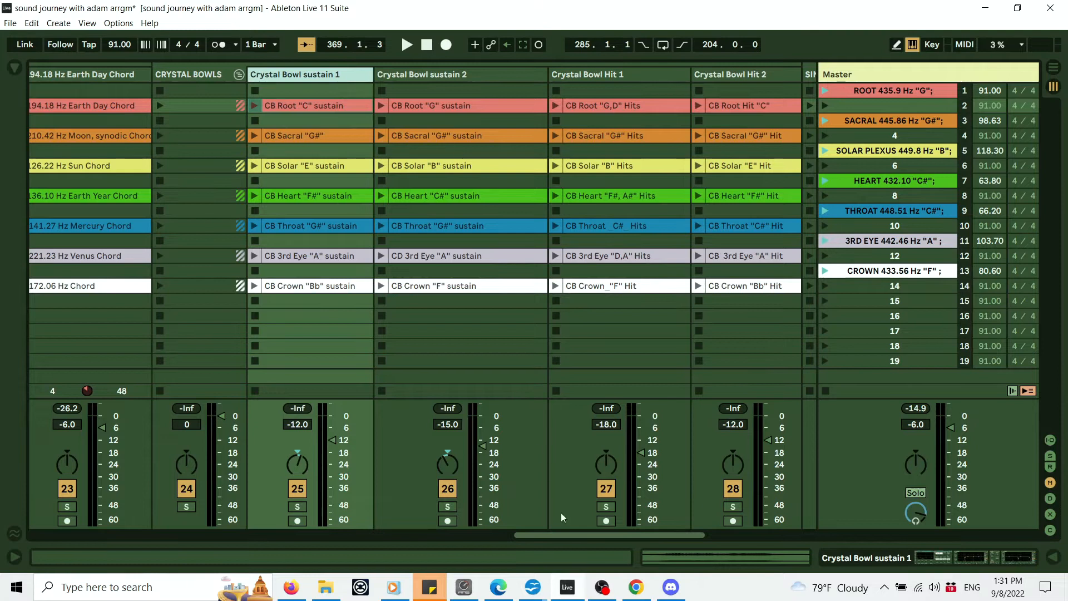
drag(554, 535, 590, 540)
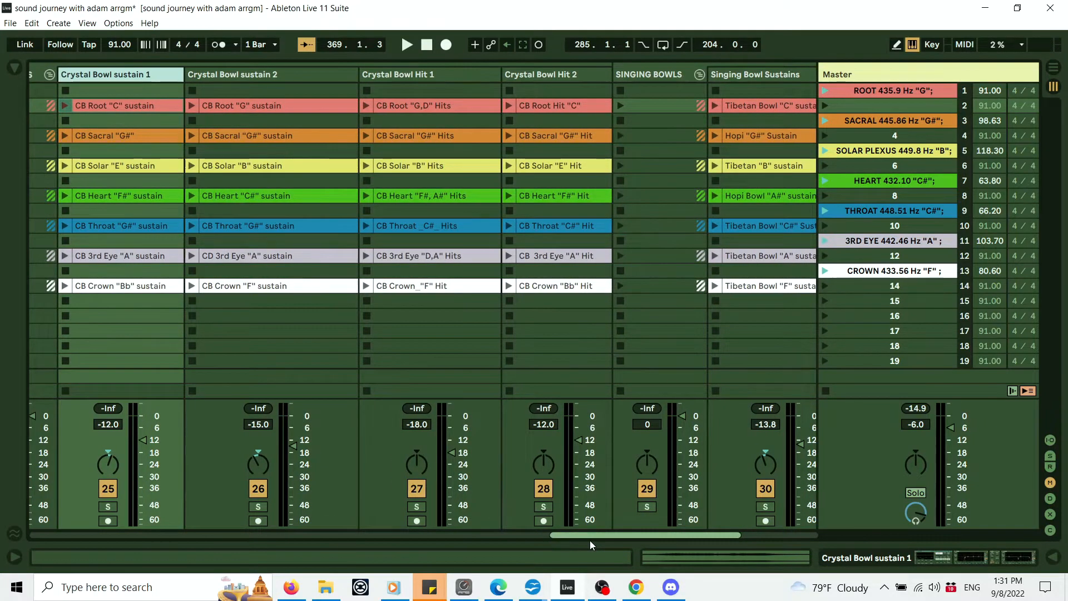
drag(589, 540, 630, 540)
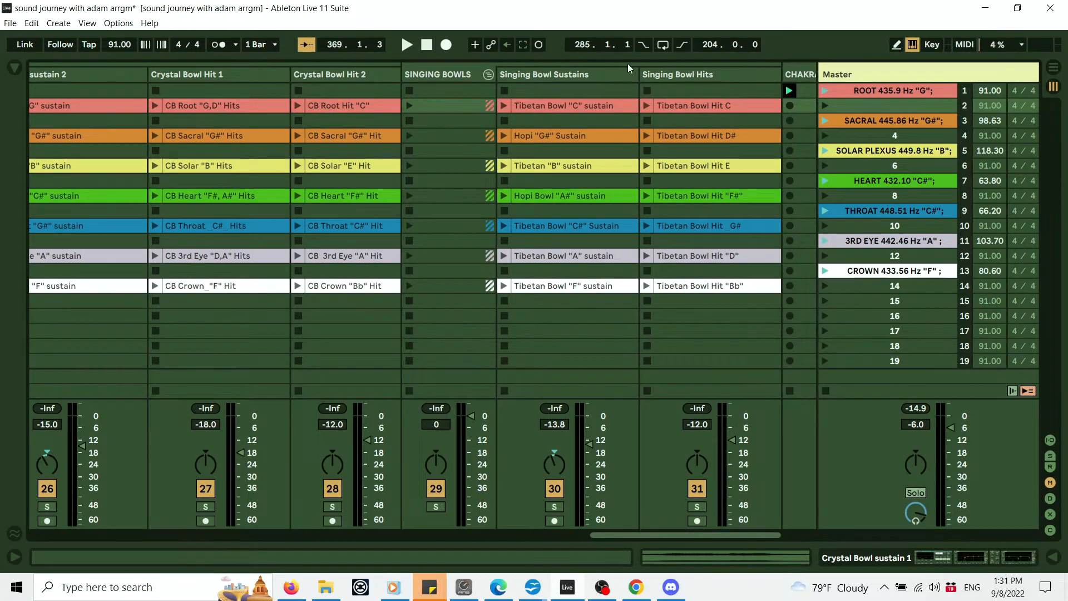
drag(697, 537, 733, 538)
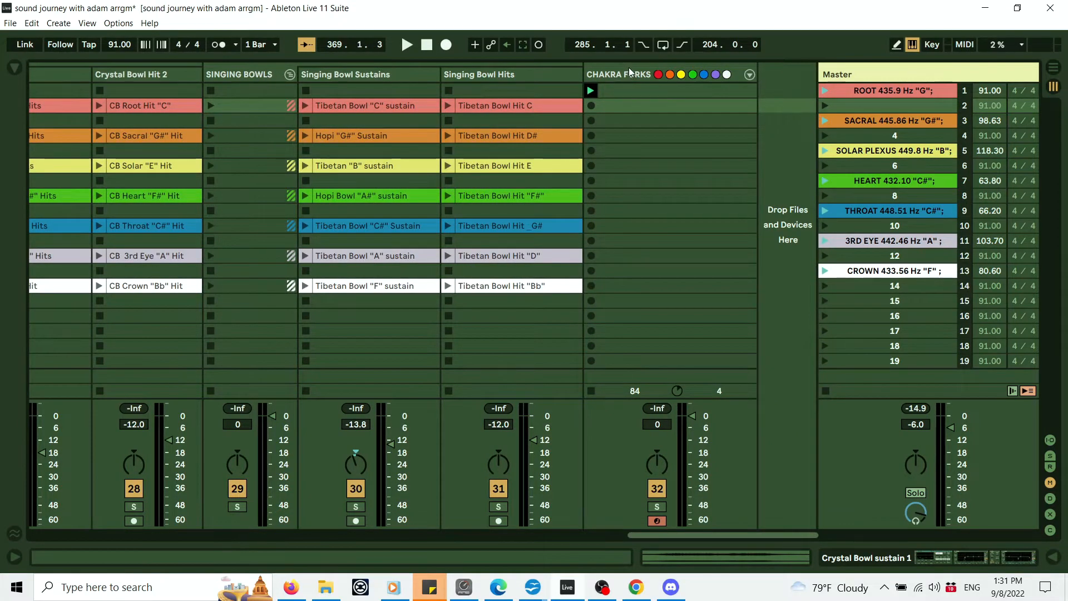
drag(774, 535, 608, 524)
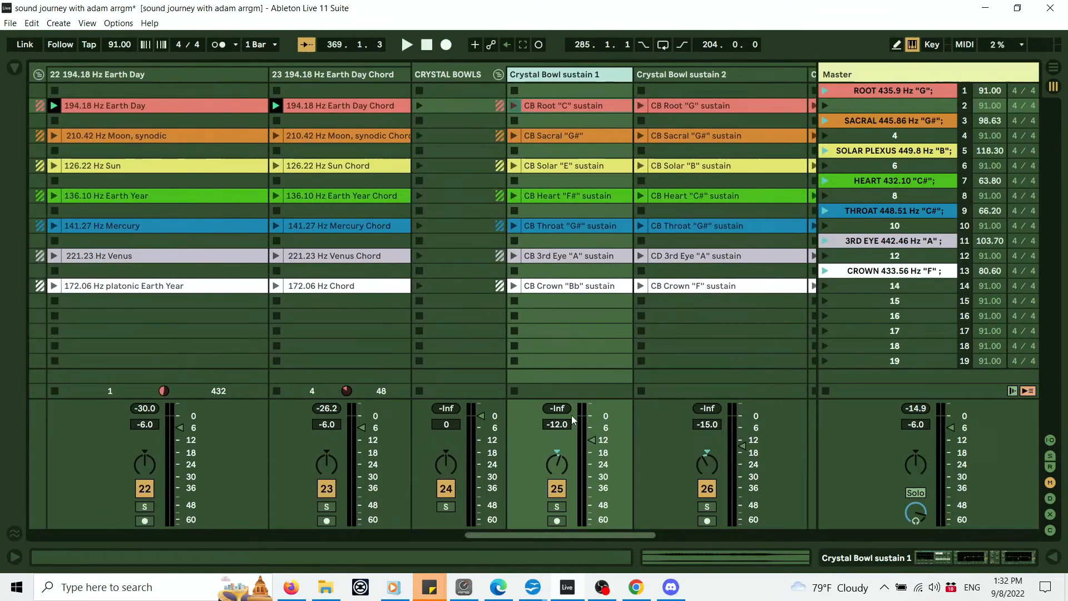
Launch the red-row CB Root "C" sustain and CB Root "G" sustain clips, briefly soloing each track
click(513, 106)
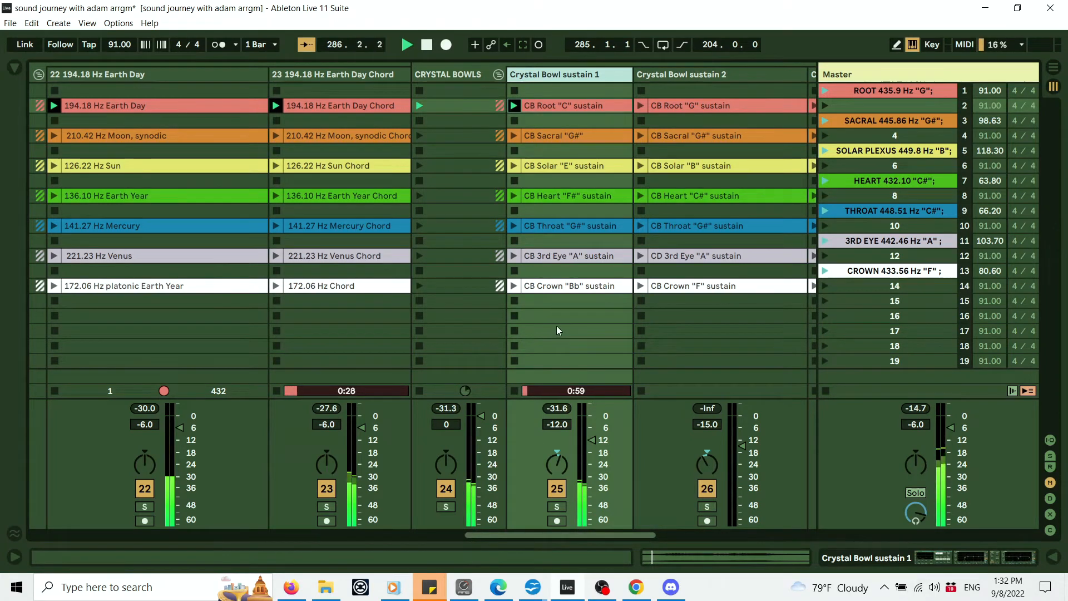
click(557, 507)
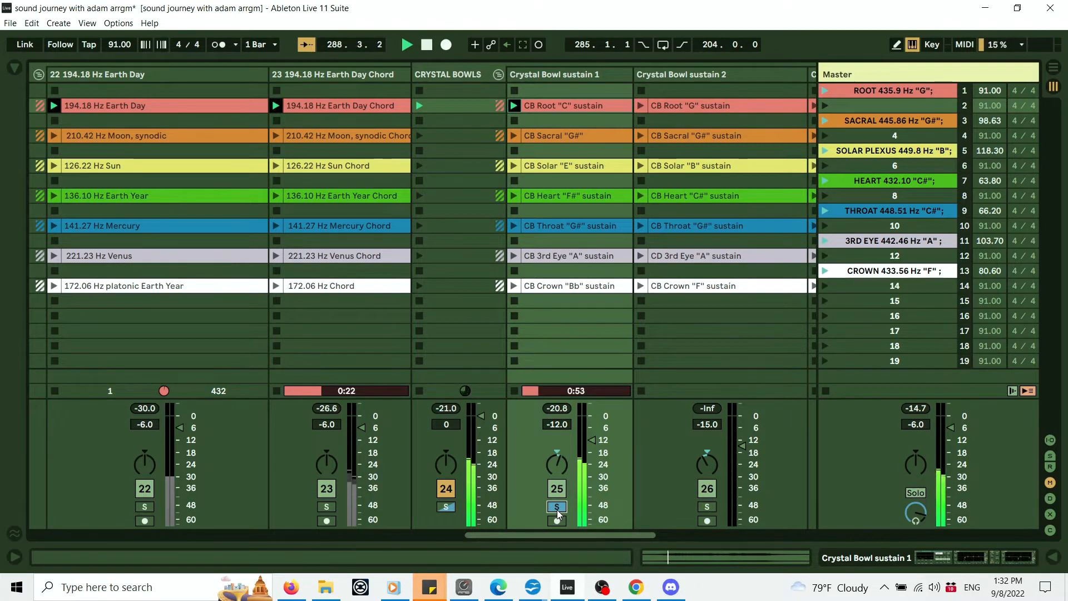
click(556, 507)
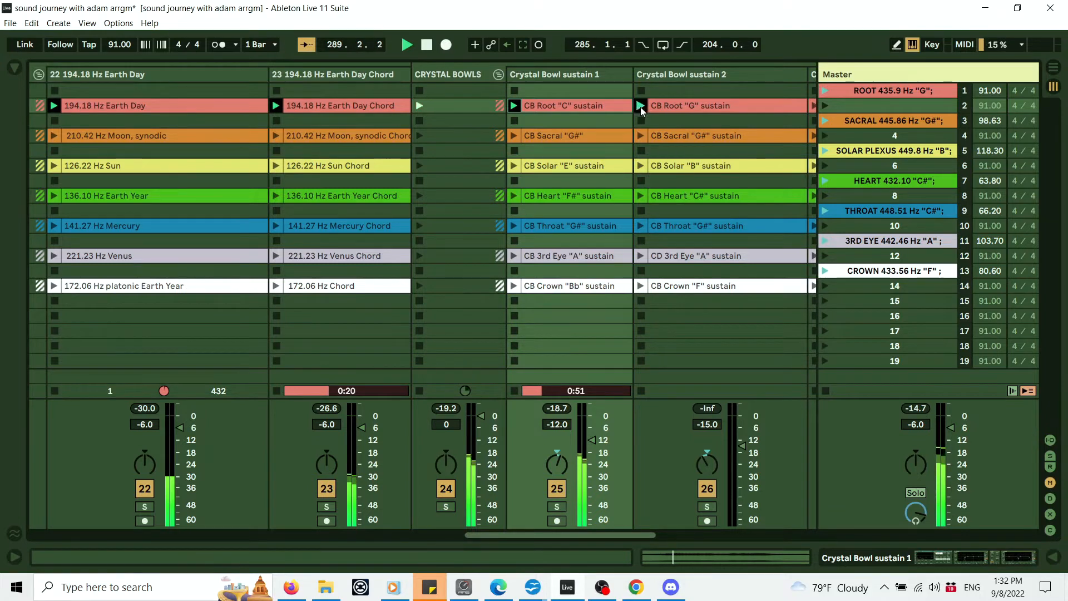
click(708, 507)
click(708, 507)
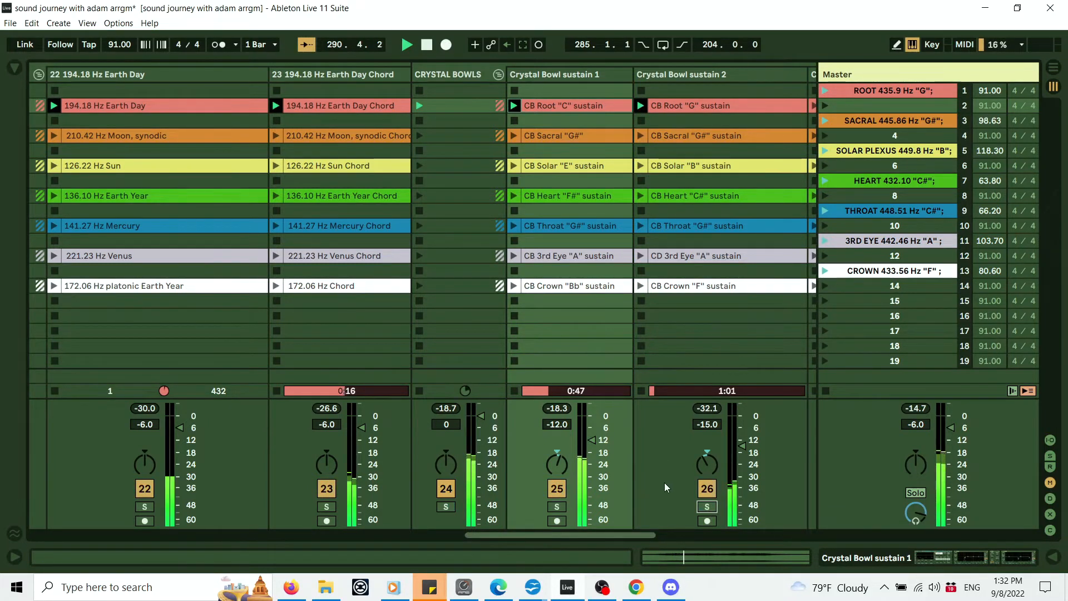
Stop the Shamanic Drum and Doubleflute G clips on Instrument 1 and Instrument 2
drag(640, 533, 616, 526)
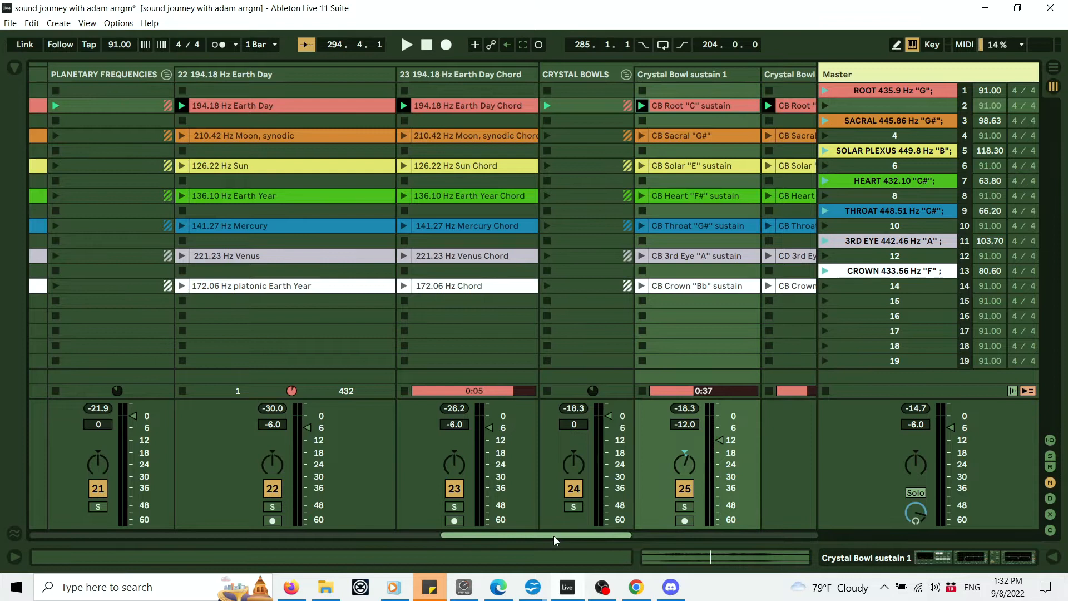
drag(553, 536, 329, 509)
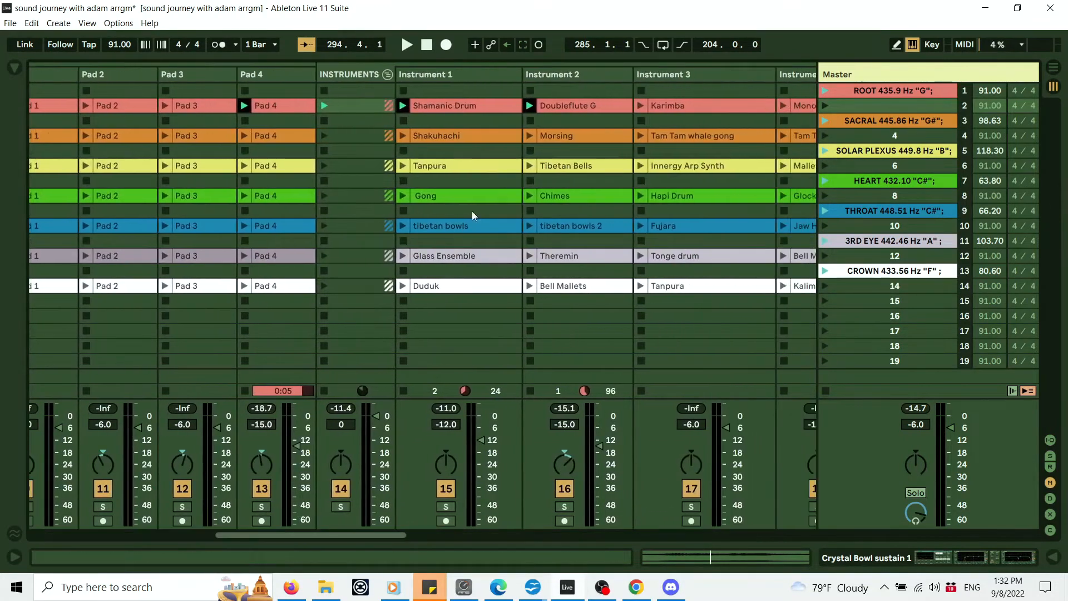
click(403, 121)
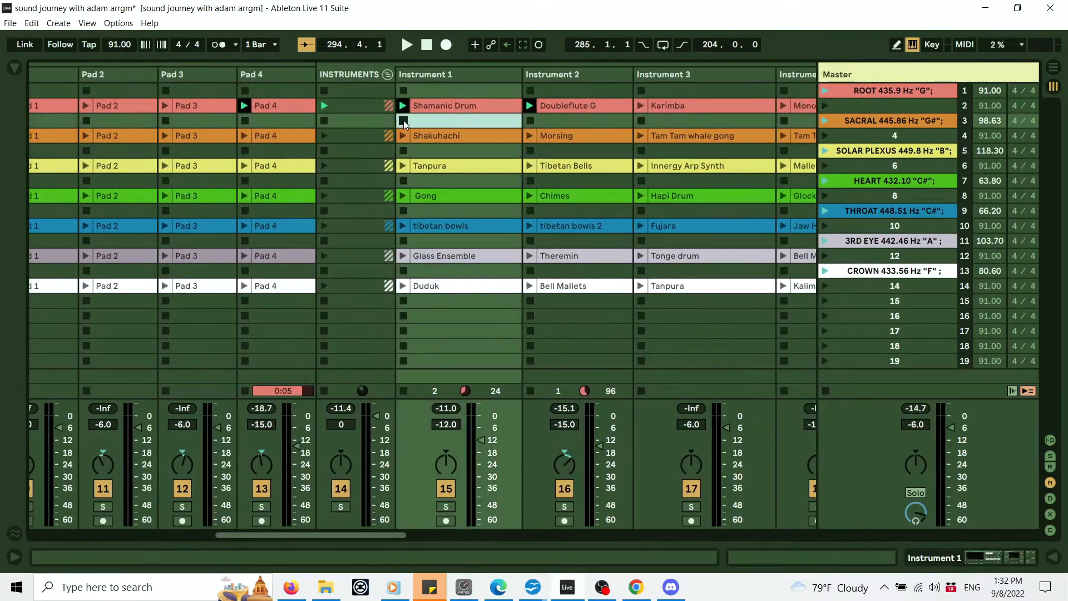
click(531, 120)
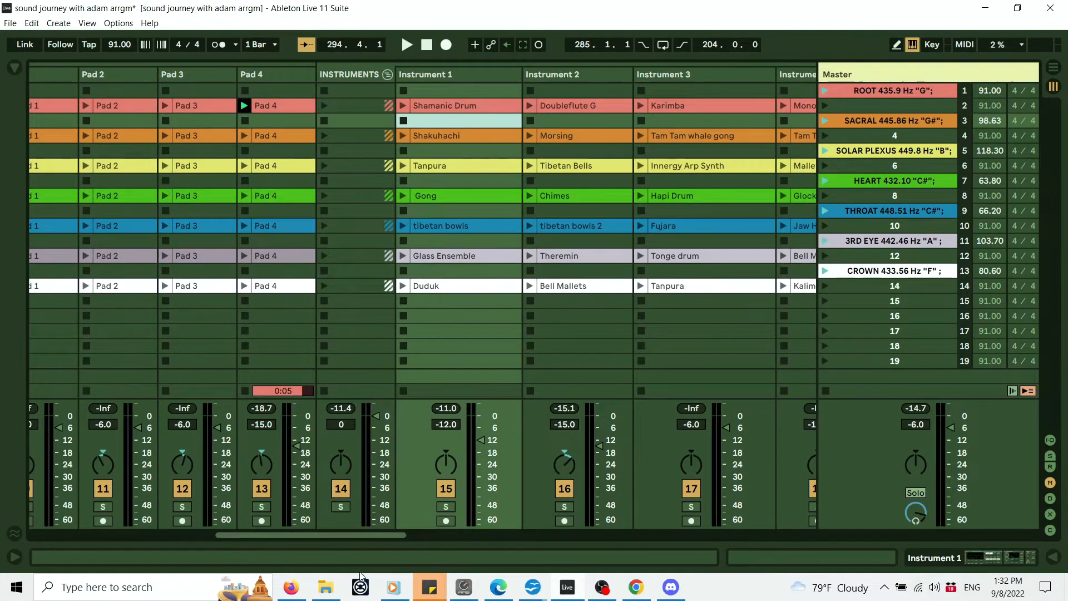
Stop the clips on Crystal Bowl sustain 2 and Pad 4
drag(372, 531, 649, 522)
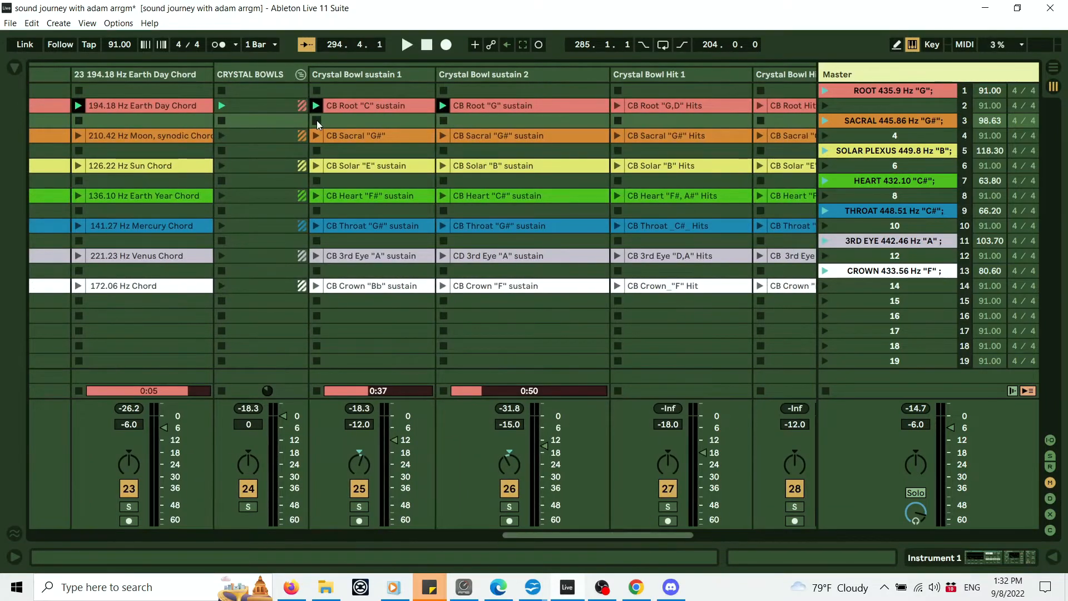
click(444, 119)
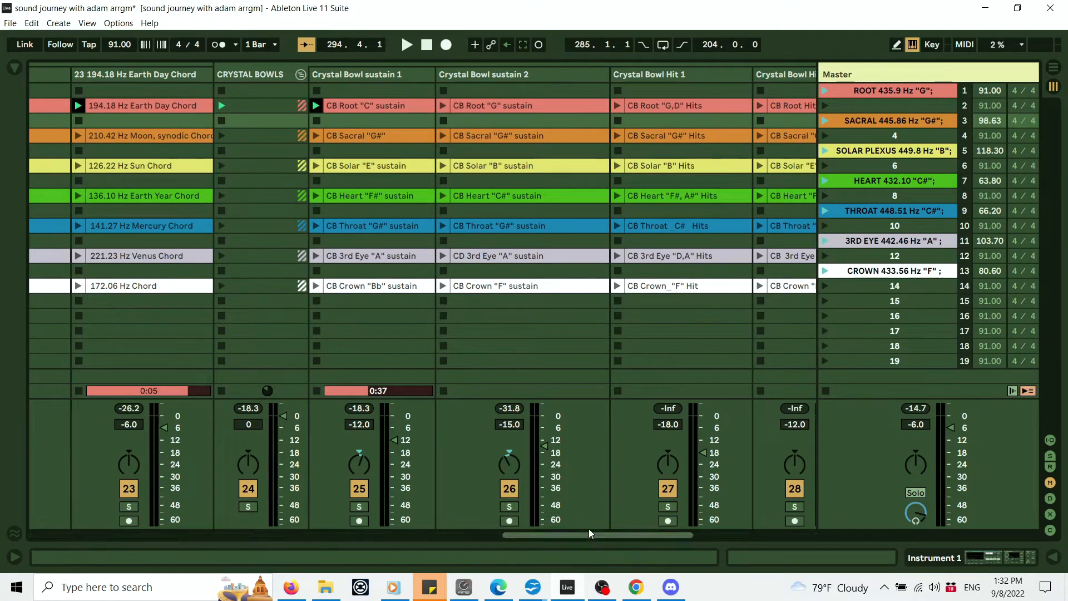
drag(568, 534, 265, 532)
click(628, 121)
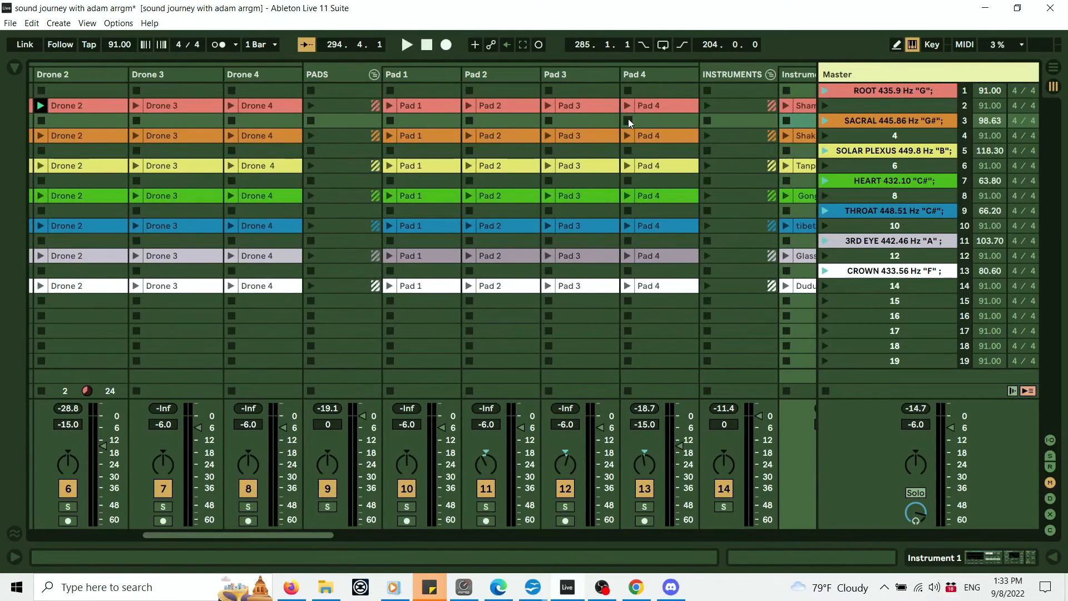
Start recording the remaining launched session clips into the arrangement
drag(306, 535, 196, 537)
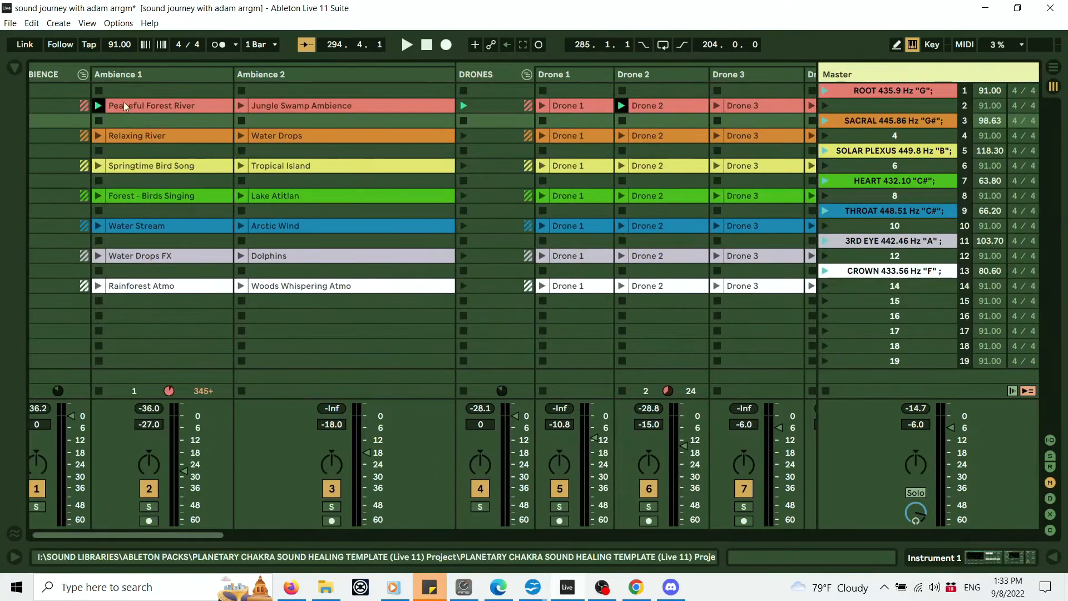
drag(169, 536, 112, 538)
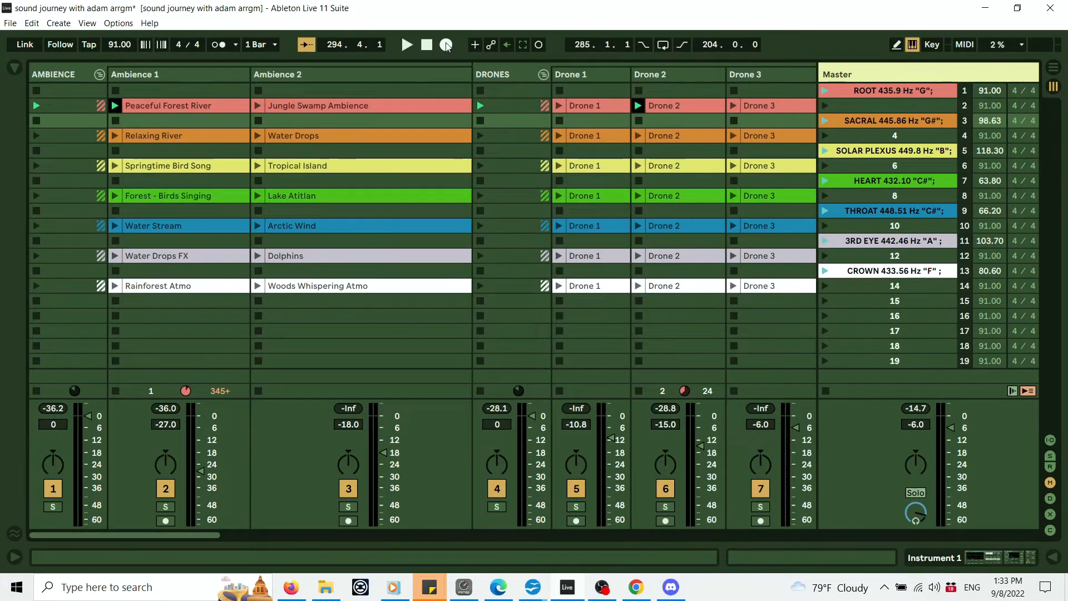
key(ctrl)
click(447, 45)
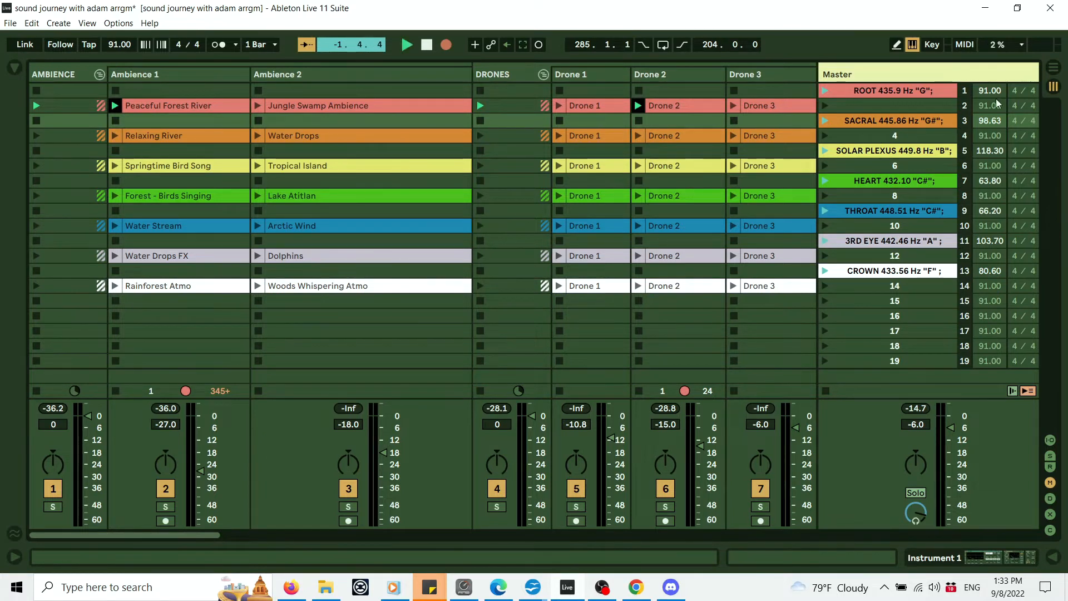
Switch to Arrangement View, check the planetary frequency and crystal bowl tracks being recorded, and stop the recording
click(1052, 72)
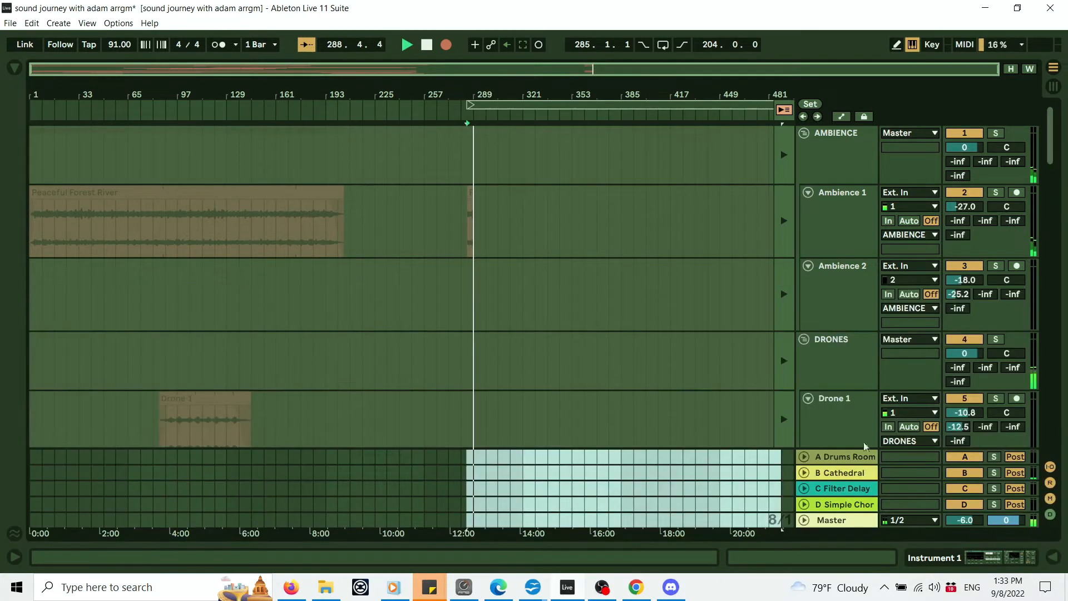
click(1054, 557)
drag(1054, 147, 1062, 341)
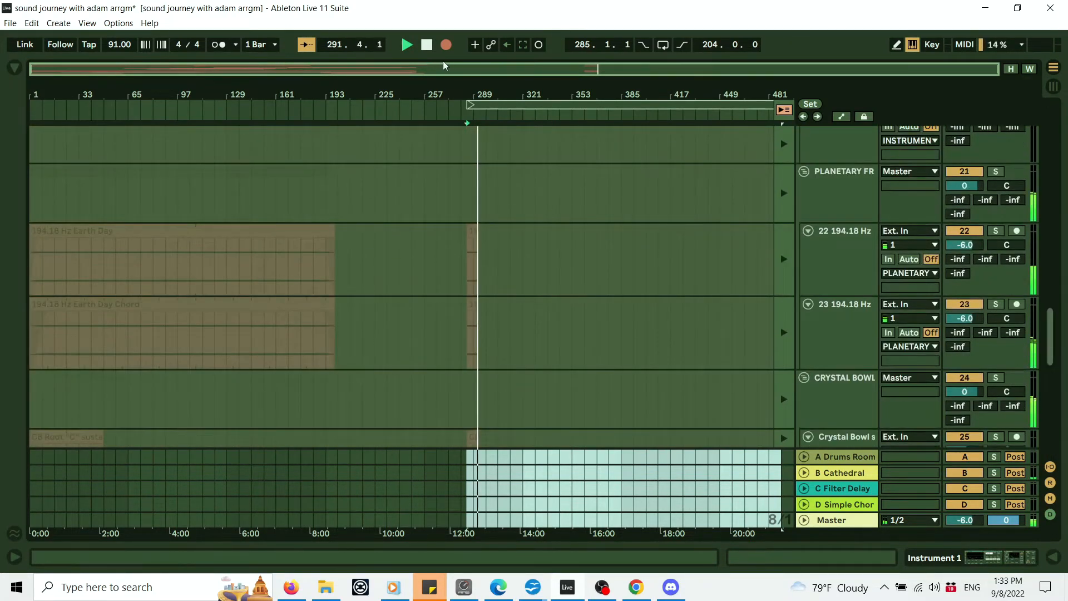
click(427, 45)
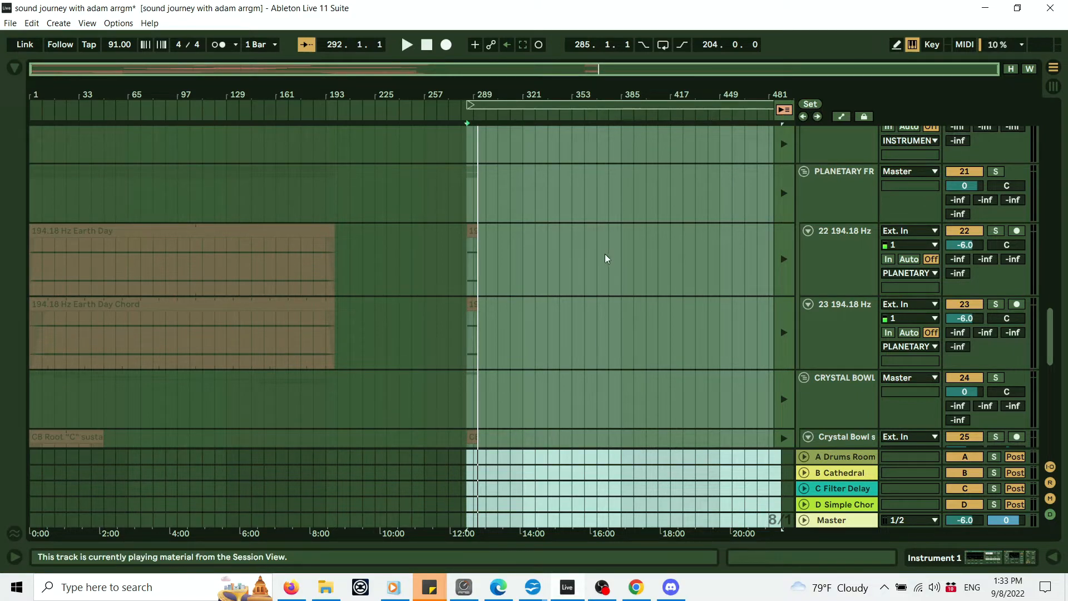
Return all tracks to arrangement playback and shorten the loop to 7 bars, from bar 285 to bar 292
click(784, 111)
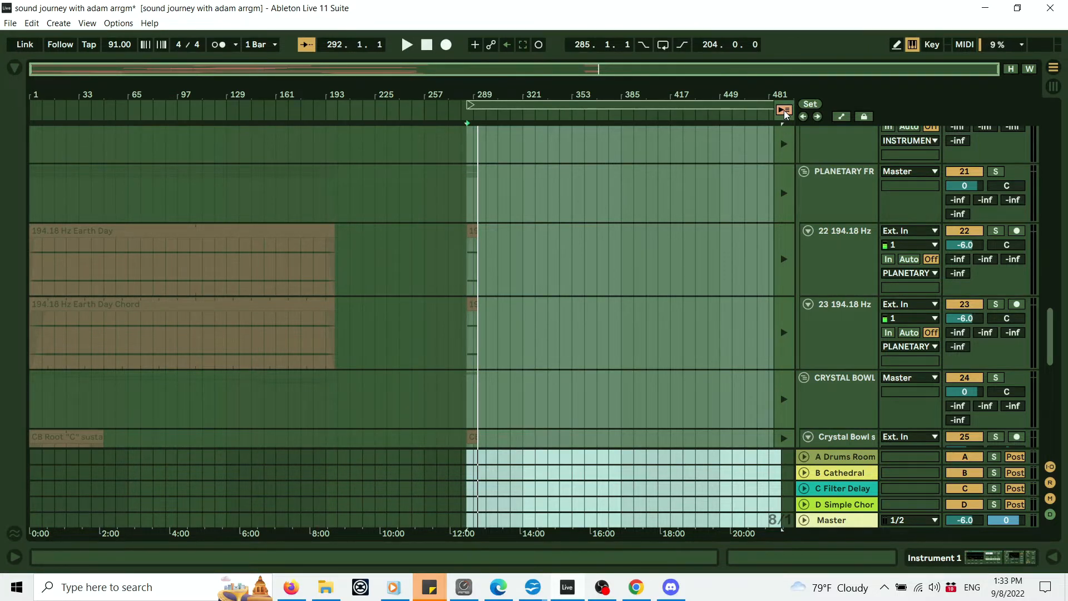
click(785, 110)
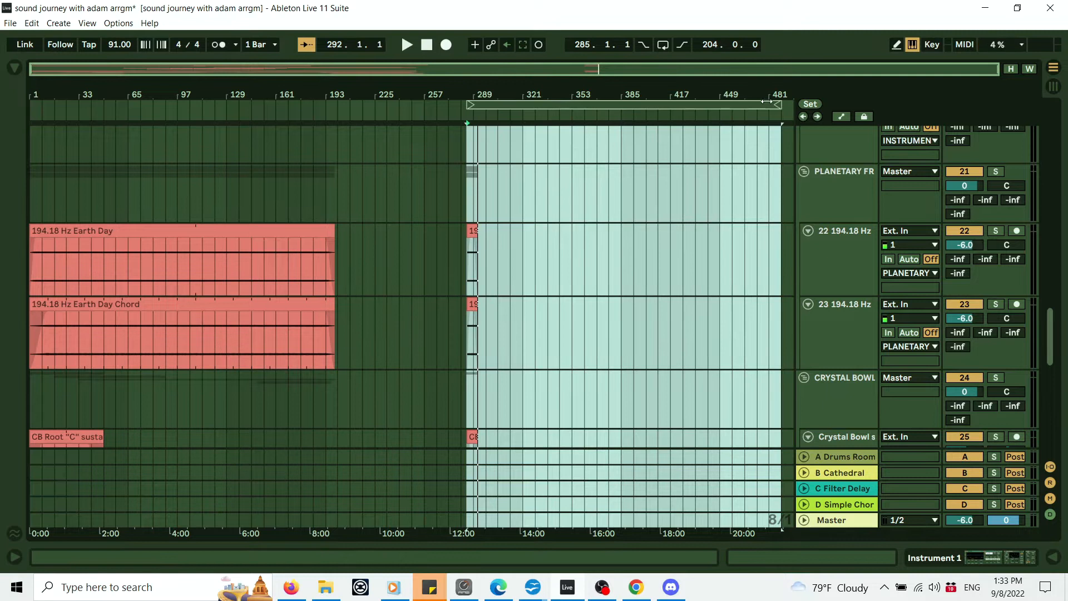
drag(780, 104, 475, 149)
drag(479, 84, 493, 106)
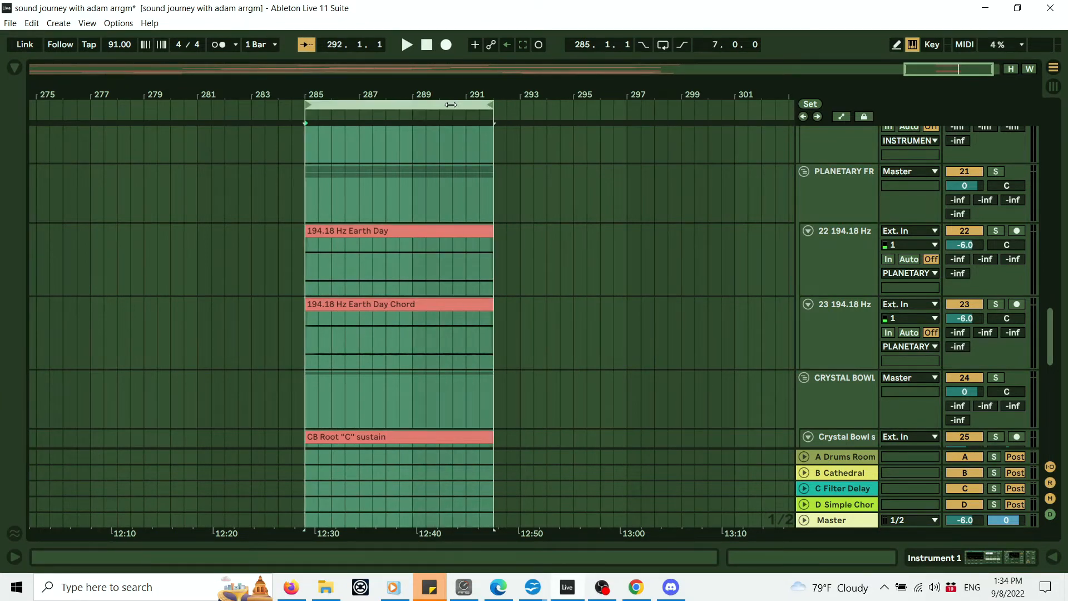
Extend the ends of the newly recorded clips on all tracks together to about bar 301
drag(492, 232, 748, 239)
drag(592, 88, 724, 89)
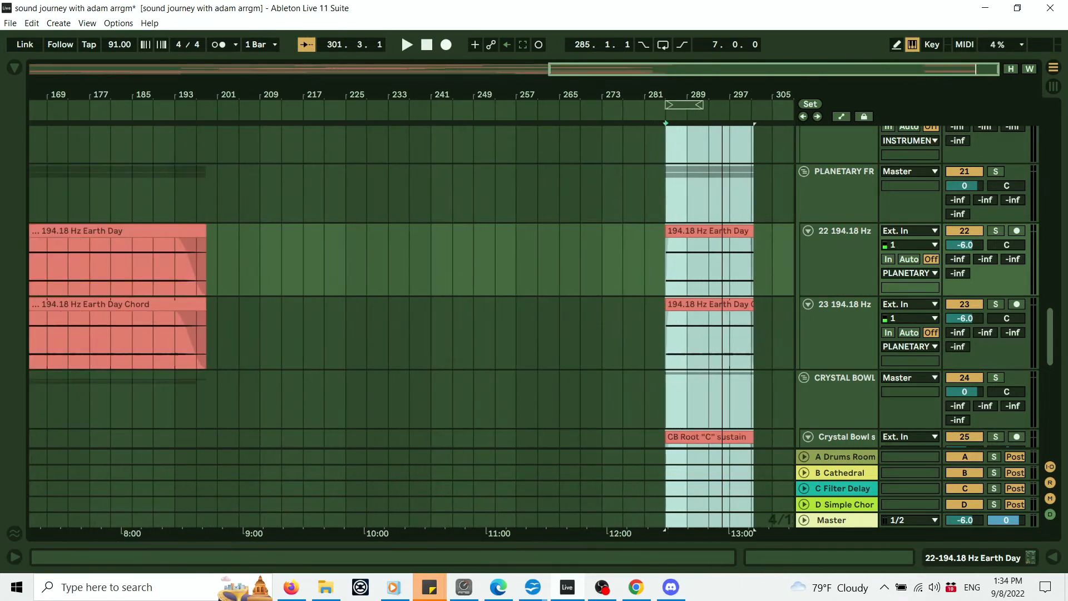
Extend the newly recorded clips on all tracks to bar 309 and check the loop settings of the new 194.18 Hz Earth Day clip
drag(753, 231, 871, 227)
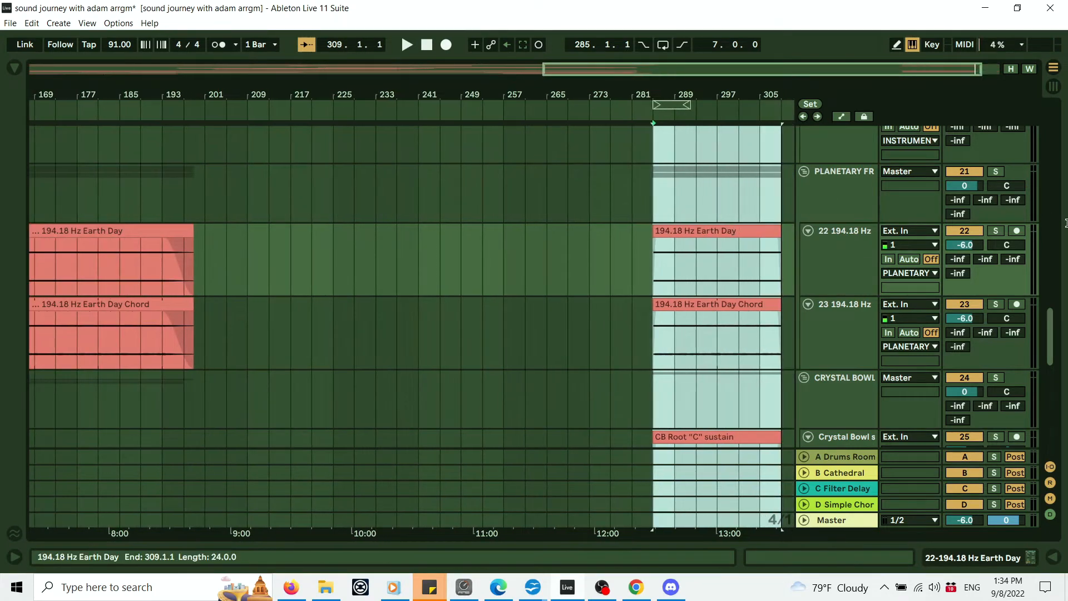
drag(723, 85, 702, 81)
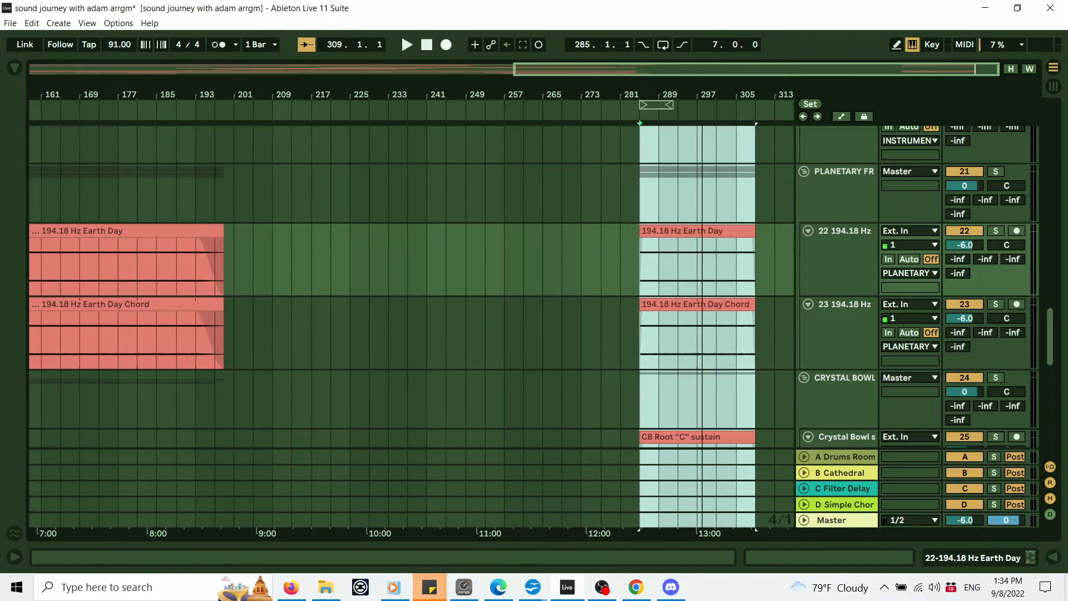
double_click(714, 230)
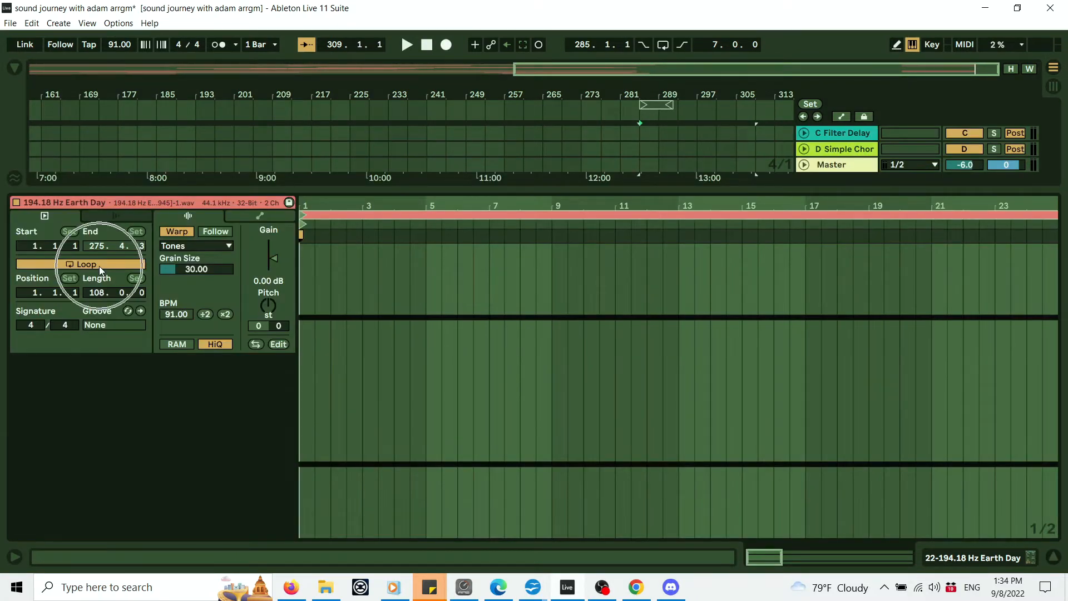
click(1055, 558)
Move the 7-bar loop back to the start of the arrangement at bar 1
drag(699, 95, 731, 93)
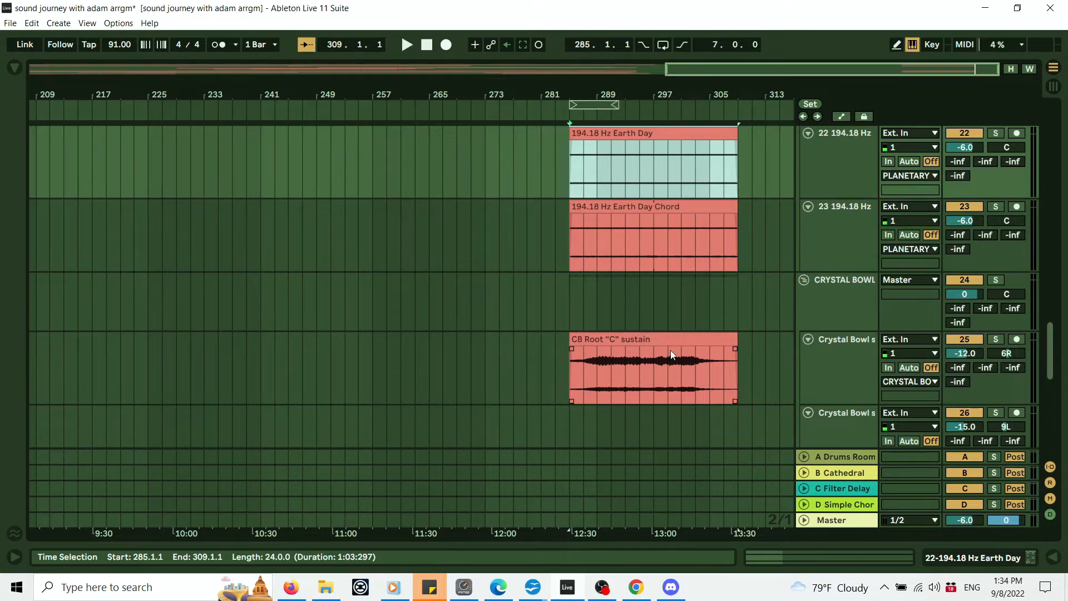
drag(620, 79, 700, 88)
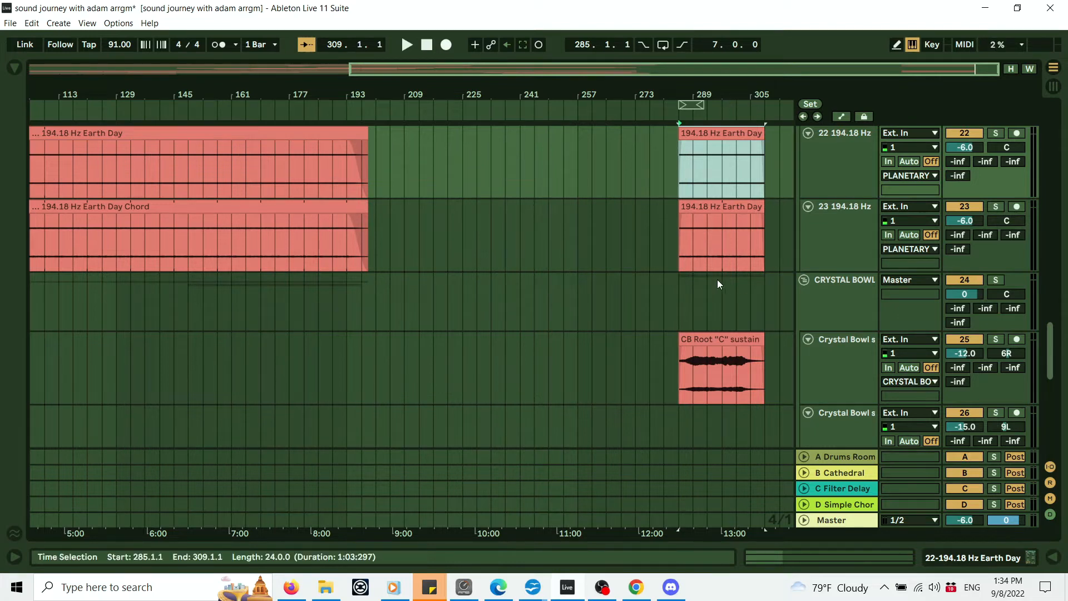
drag(694, 93, 726, 89)
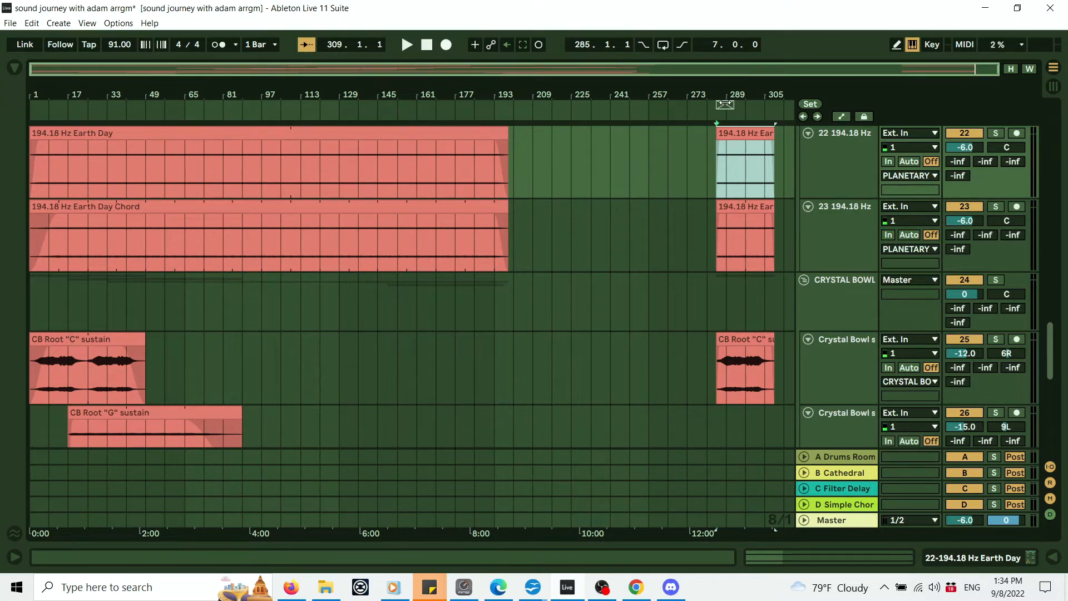
drag(725, 104, 163, 92)
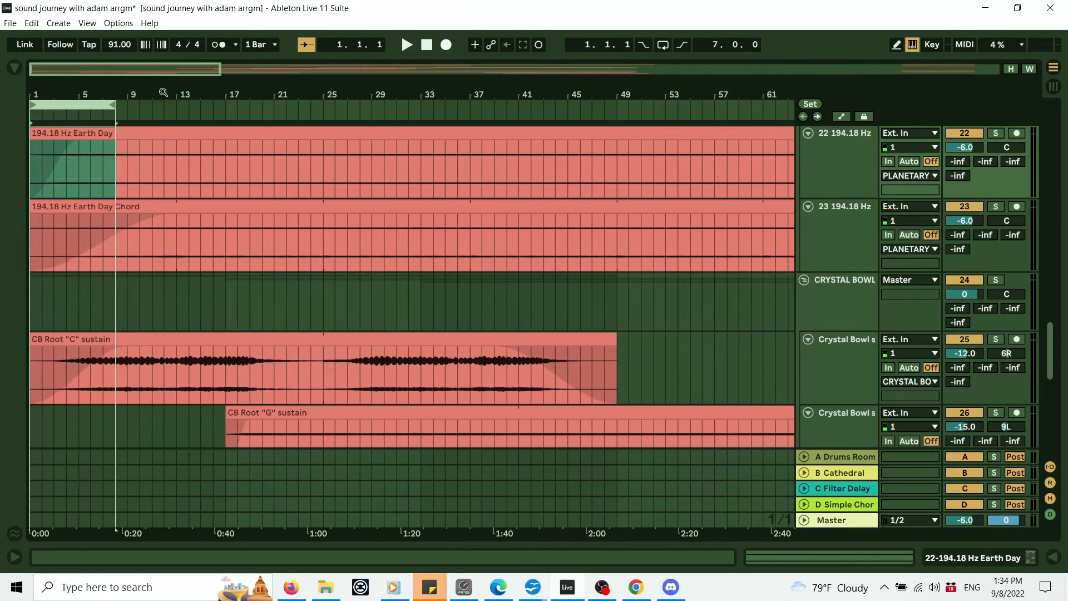
drag(648, 93, 647, 28)
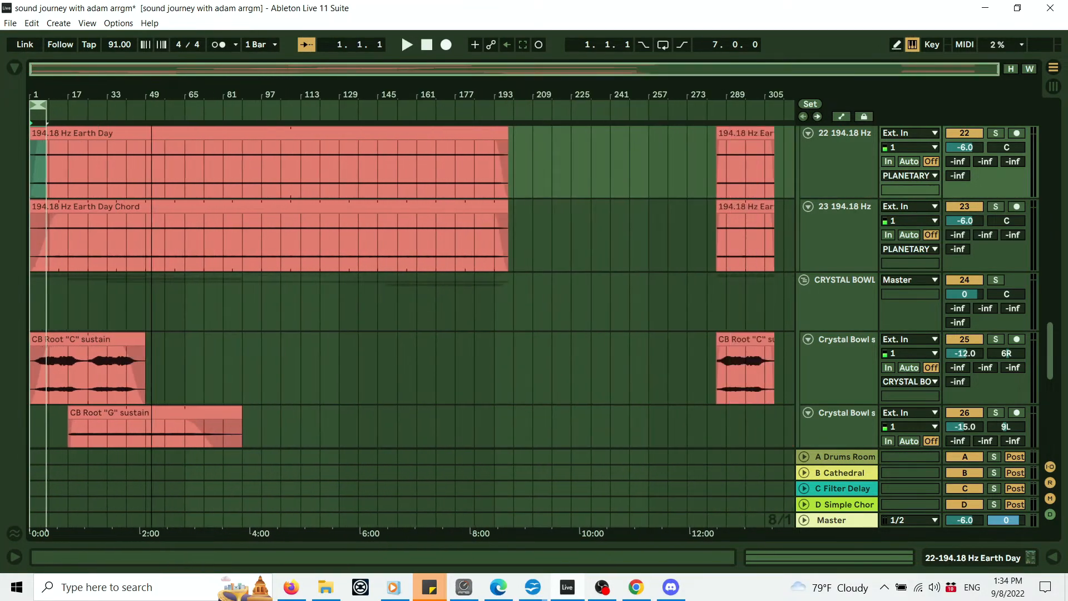
Delete the newly recorded material between bars 285 and 313 on the ambience and drone tracks down to Drone 3
drag(1049, 356, 1036, 172)
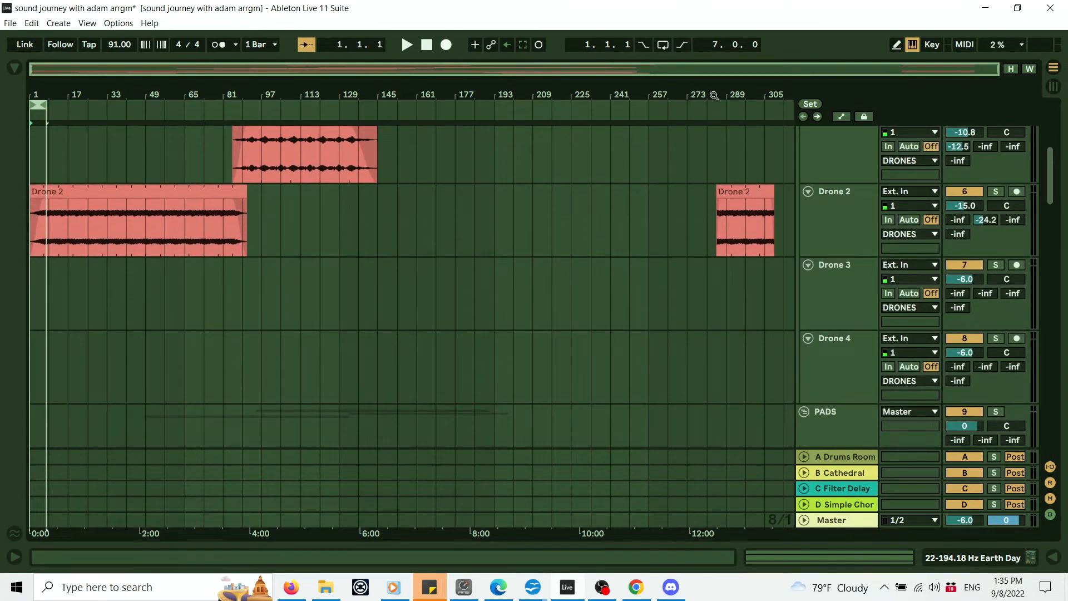
scroll(792, 231, down, 3)
mouse_move(764, 86)
mouse_down()
mouse_move(764, 111)
mouse_move(763, 89)
mouse_up()
mouse_move(1036, 190)
mouse_down()
mouse_move(1036, 116)
mouse_move(1037, 174)
mouse_up()
drag(778, 414, 714, 15)
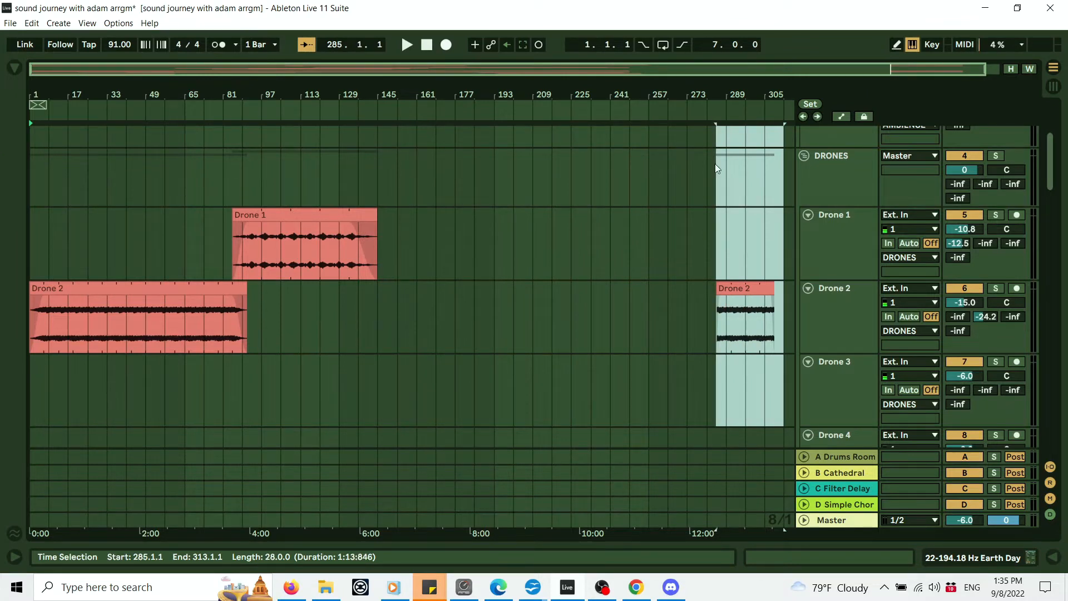
key(Delete)
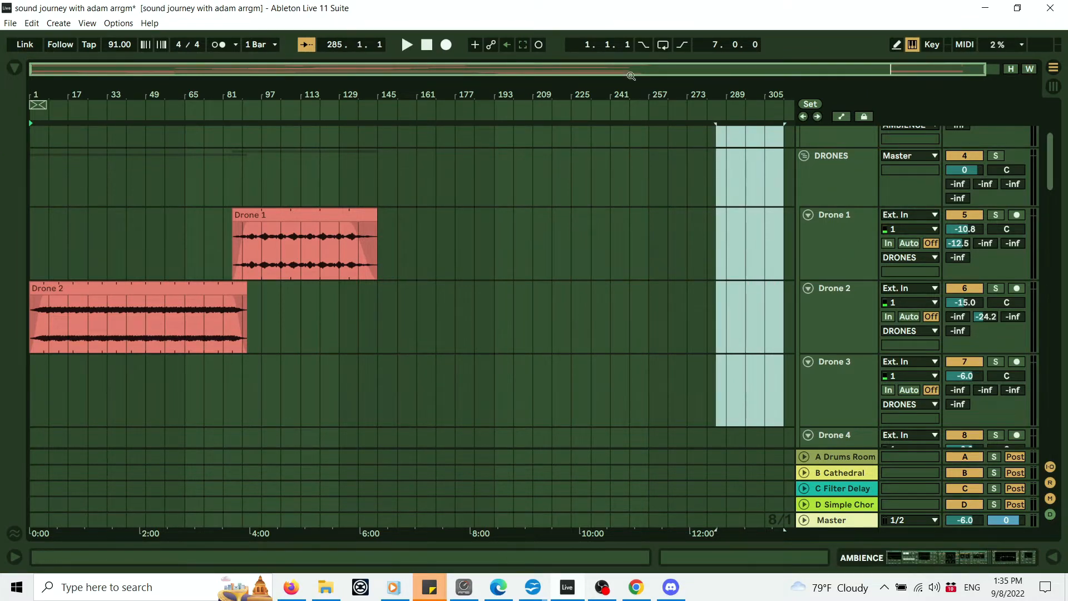
Set the loop to the first 16 bars and play the arrangement from the beginning
drag(360, 88, 361, 83)
drag(32, 114, 365, 118)
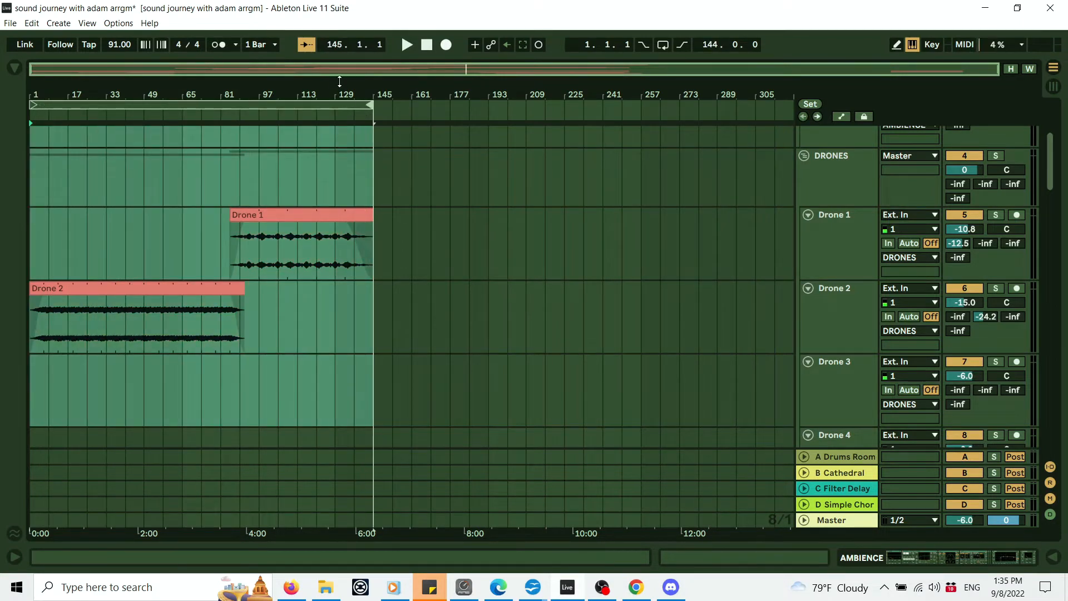
click(426, 46)
drag(1050, 172, 1046, 132)
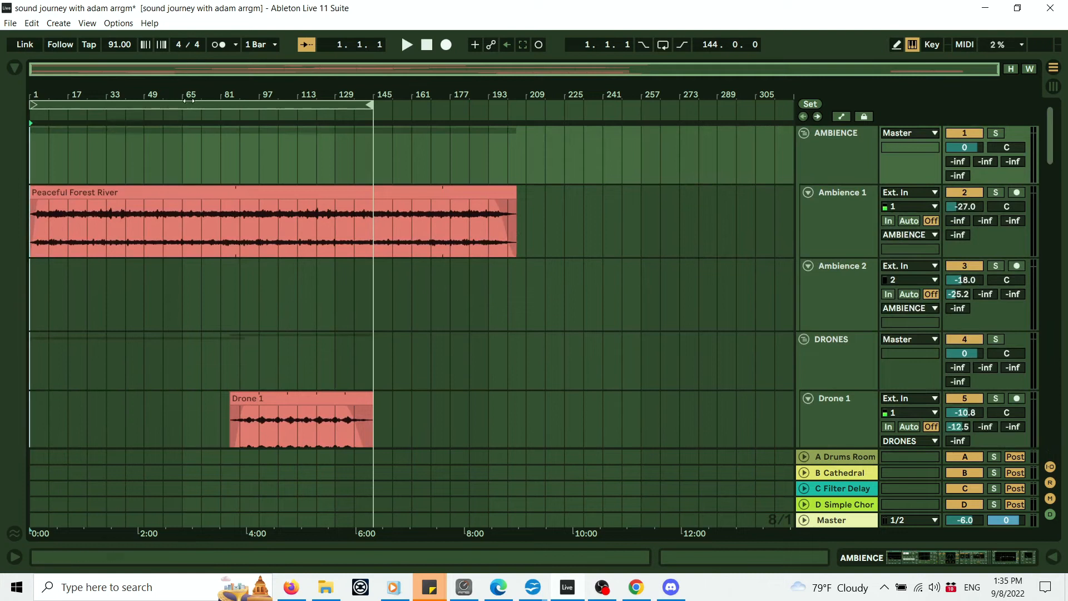
drag(190, 93, 305, 119)
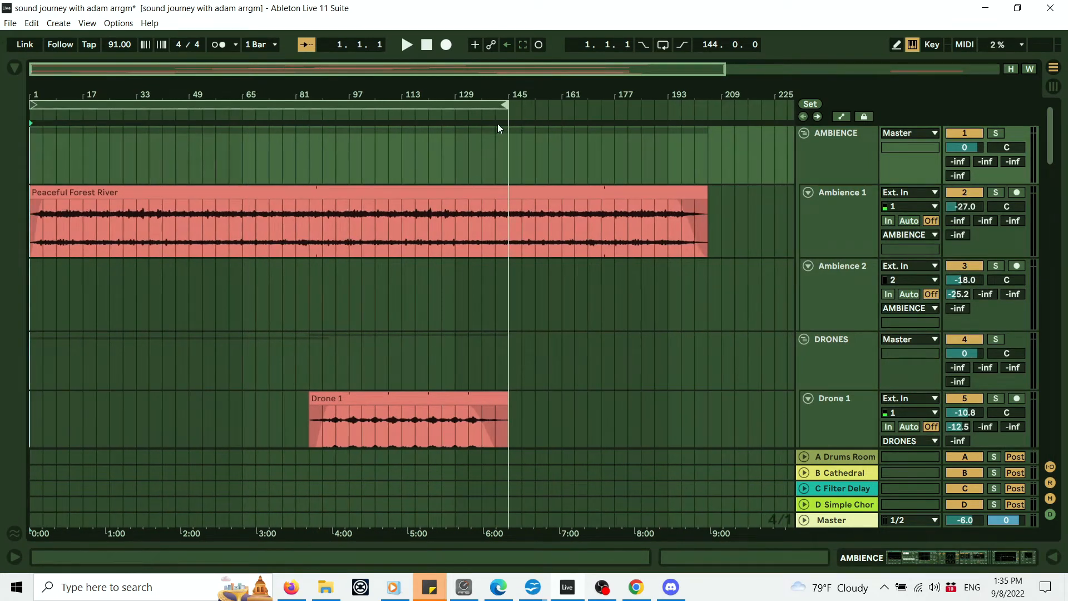
drag(504, 105, 92, 74)
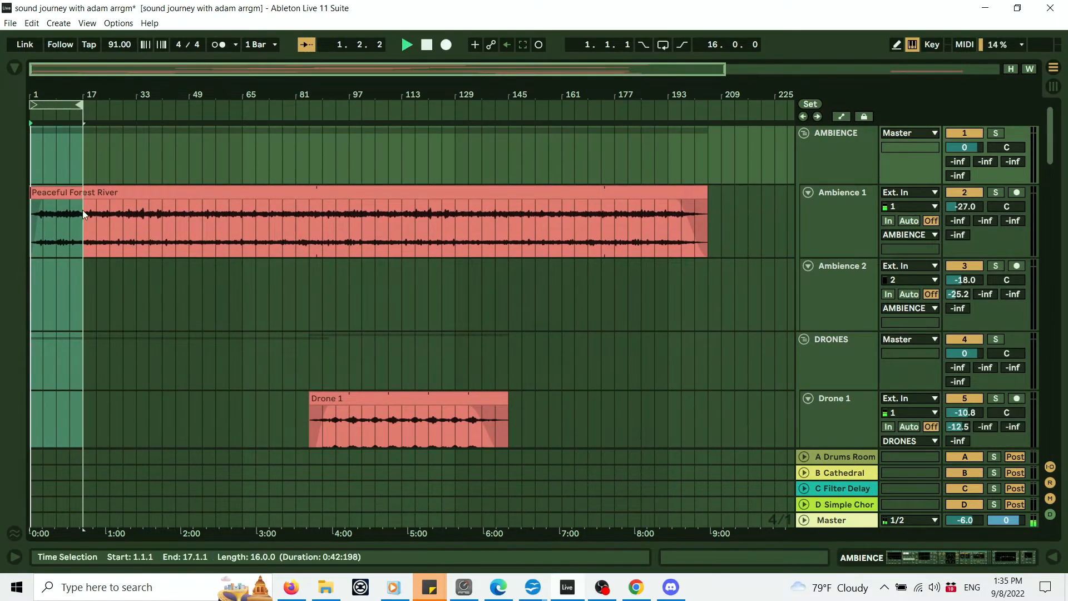
Examine the planetary frequency and crystal bowl tracks during playback, including how their sustain and hit clips are staggered
drag(1051, 146, 1064, 358)
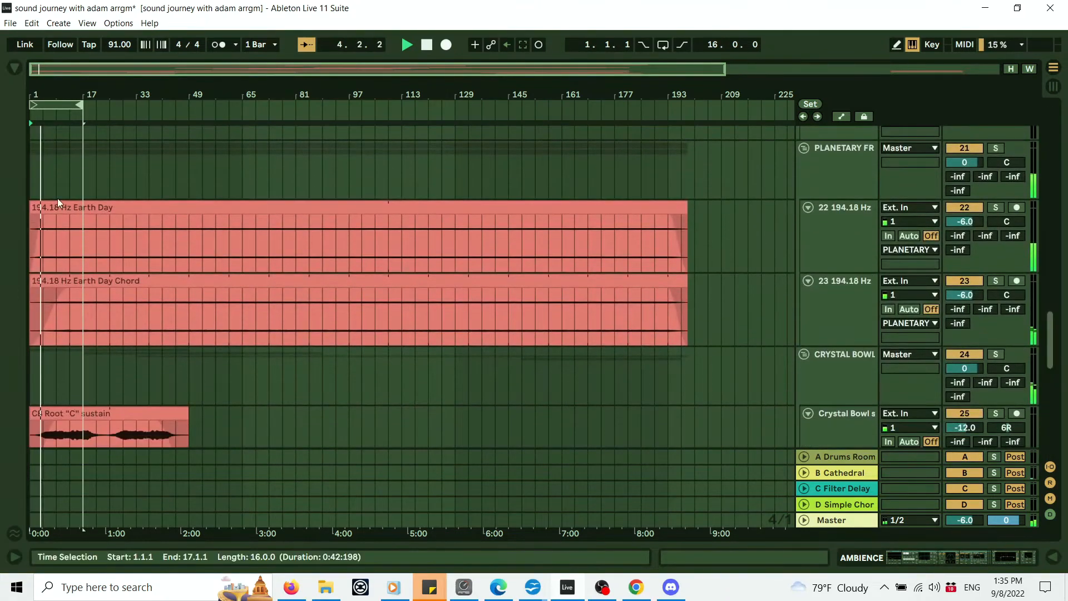
scroll(52, 383, down, 4)
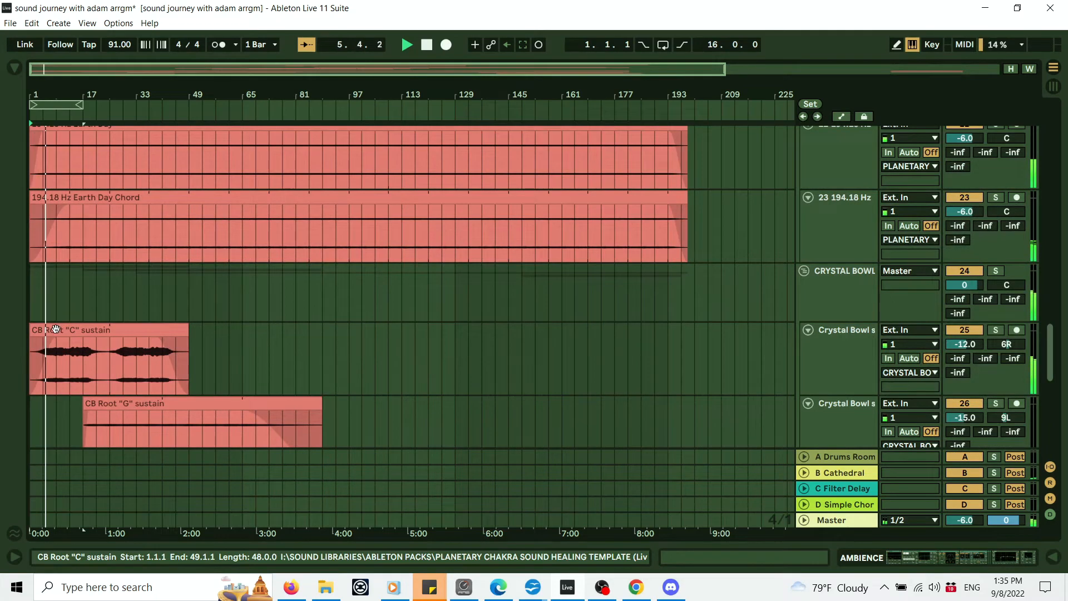
scroll(55, 326, down, 2)
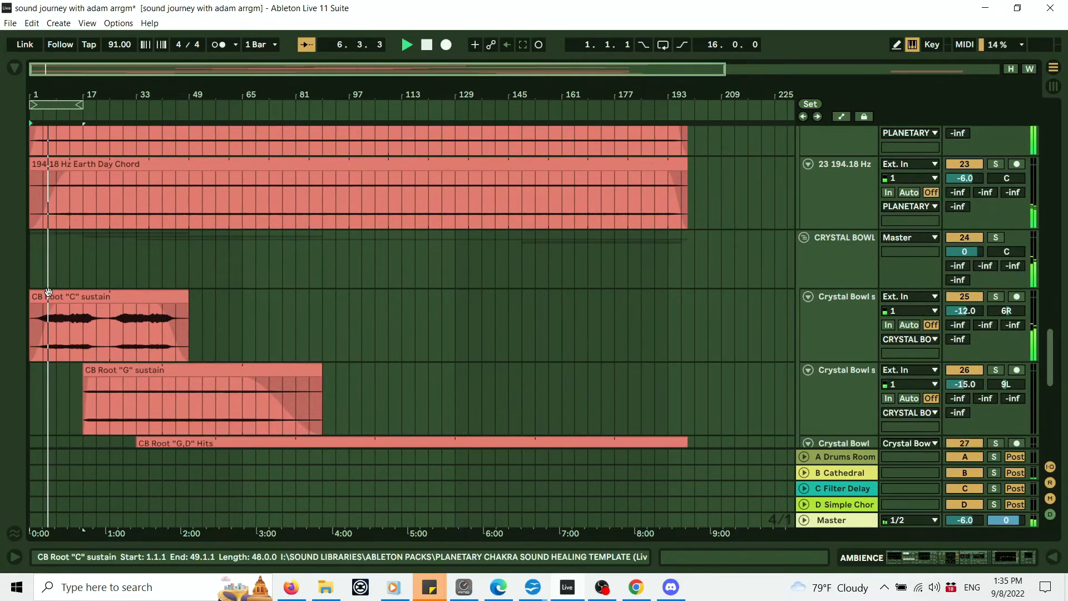
scroll(49, 292, down, 3)
scroll(55, 263, down, 2)
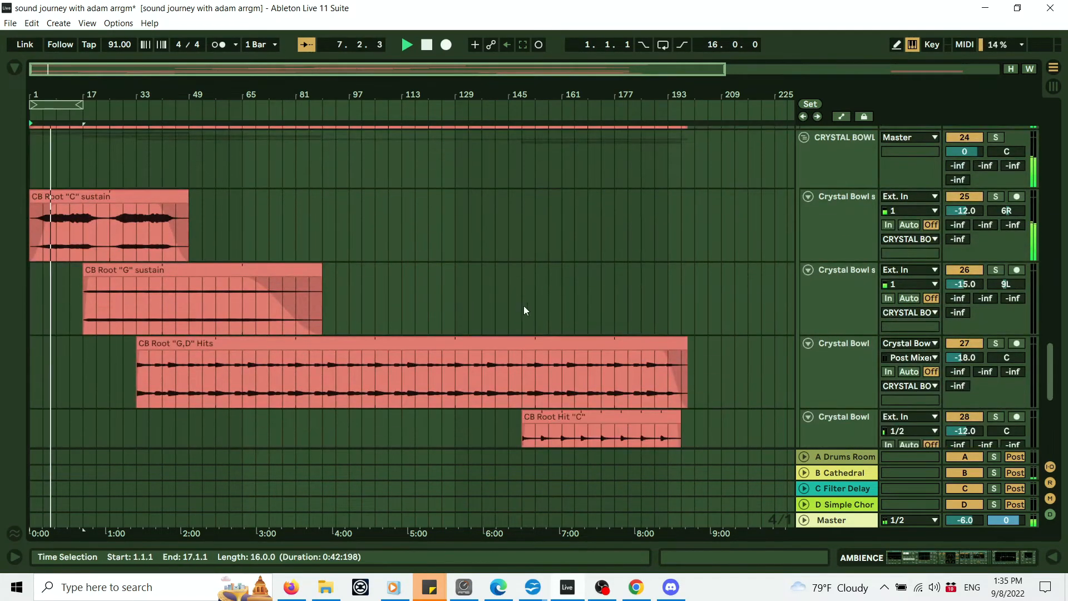
Shorten the loop to 12 bars and place it at bars 13 to 25, covering the entry of the CB Root "G" sustain clip
mouse_move(56, 105)
mouse_down()
mouse_move(122, 104)
mouse_move(81, 120)
mouse_up()
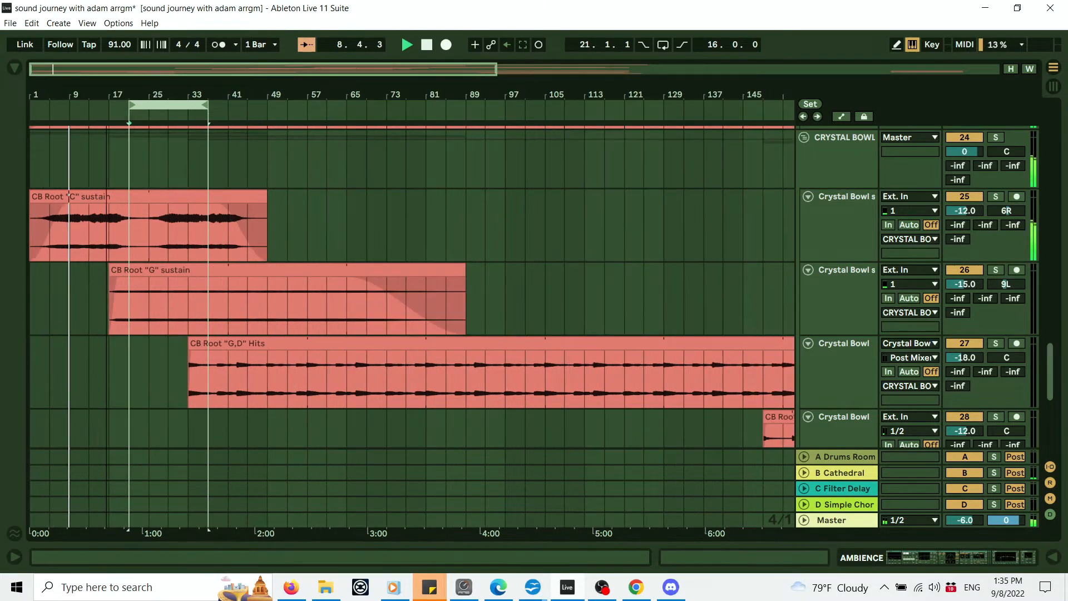
drag(171, 106, 81, 127)
drag(225, 105, 148, 107)
click(138, 106)
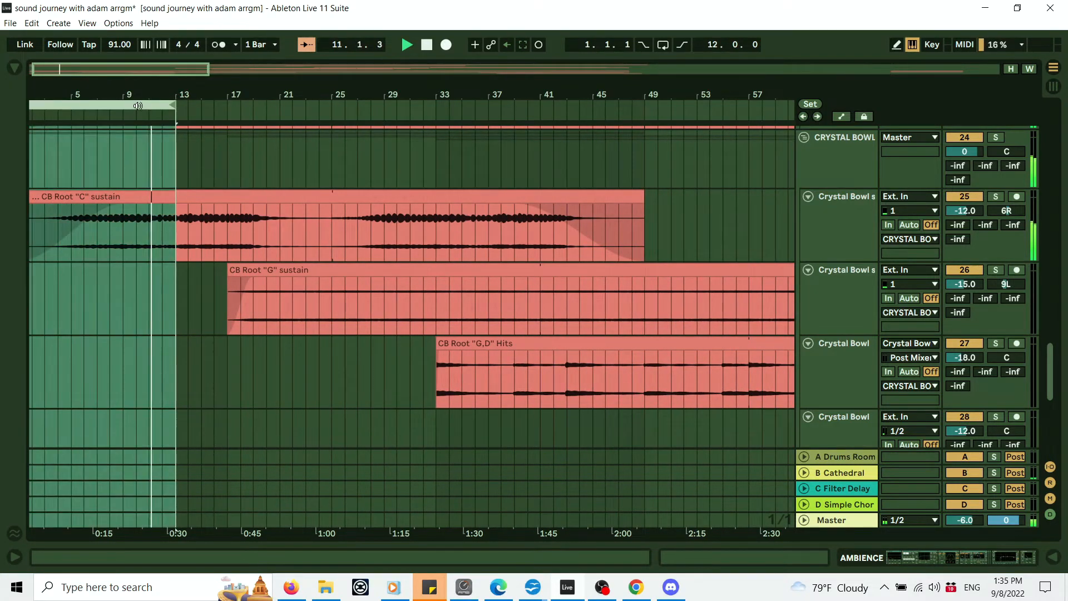
key(Up)
scroll(1048, 344, up, 10)
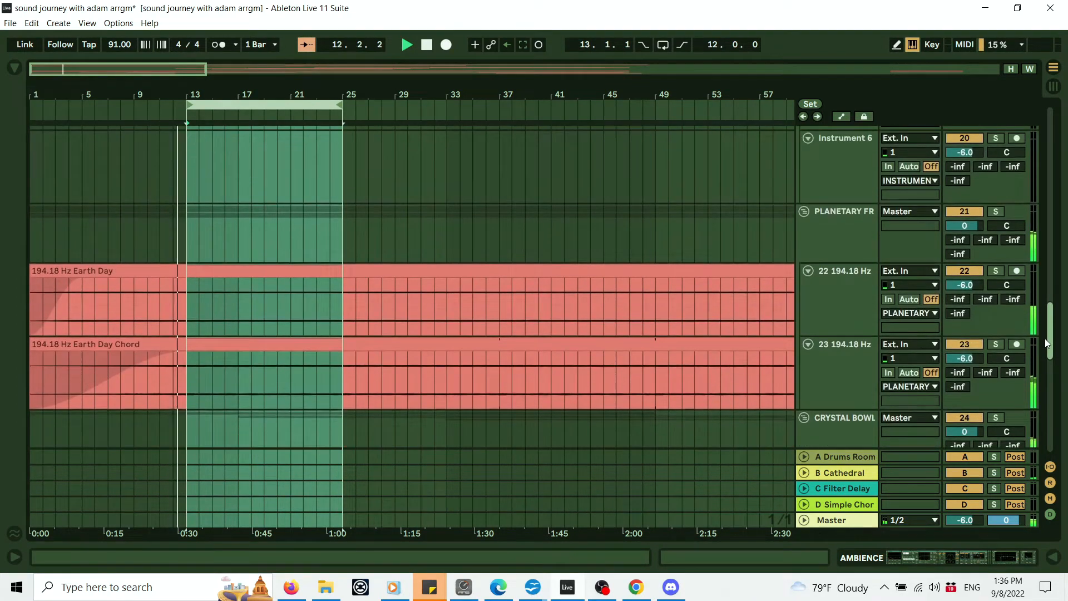
drag(1047, 343, 1051, 366)
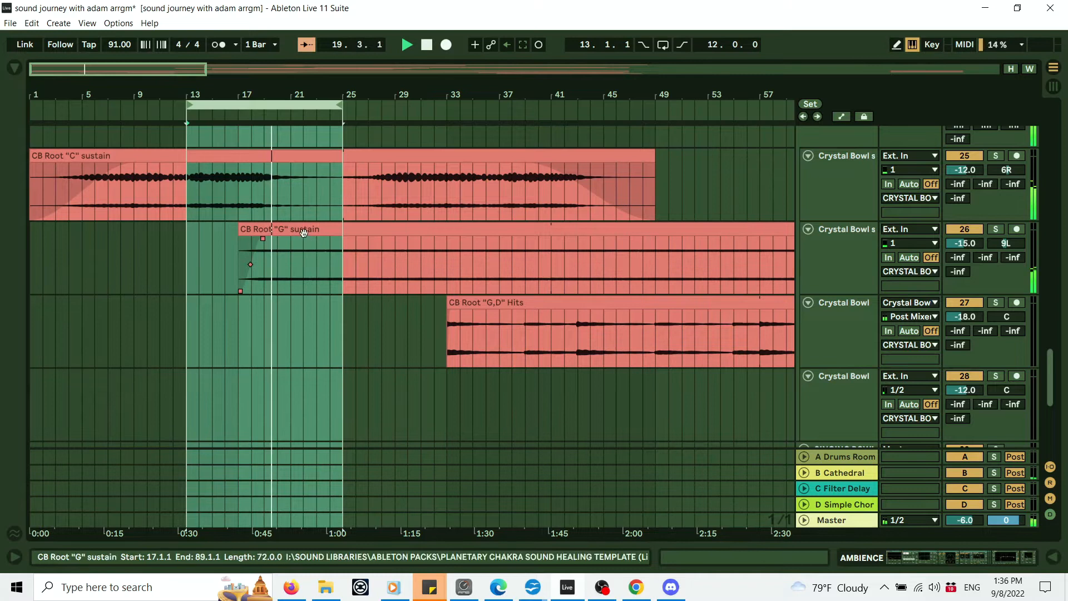
Move the 12-bar loop to bars 25 to 37 and inspect the notes in the chakra forks clip starting at bar 25
drag(270, 105, 480, 100)
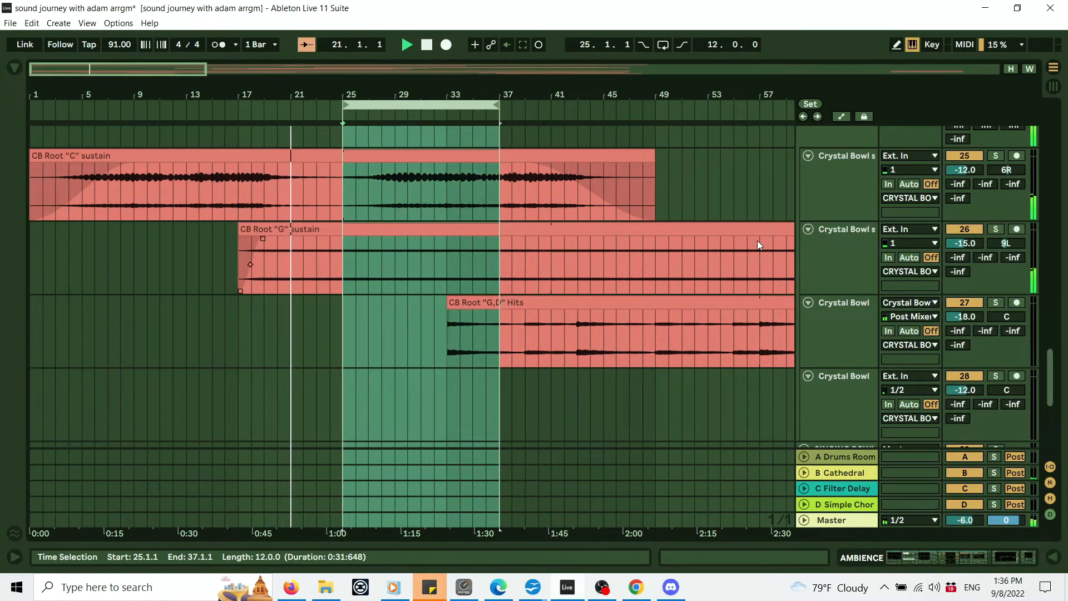
drag(1052, 382, 1051, 432)
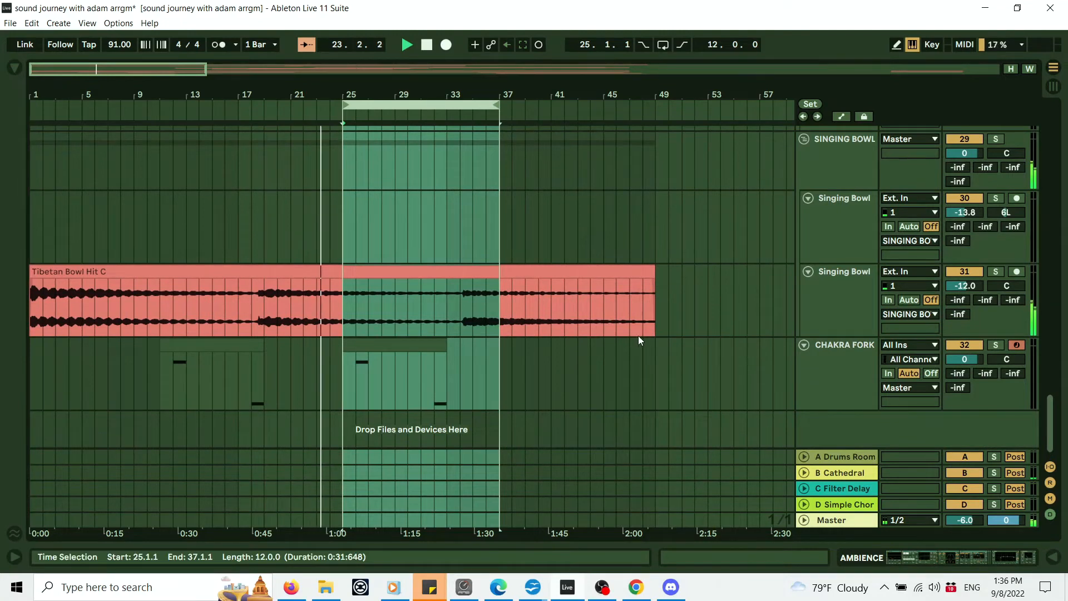
click(644, 358)
double_click(382, 346)
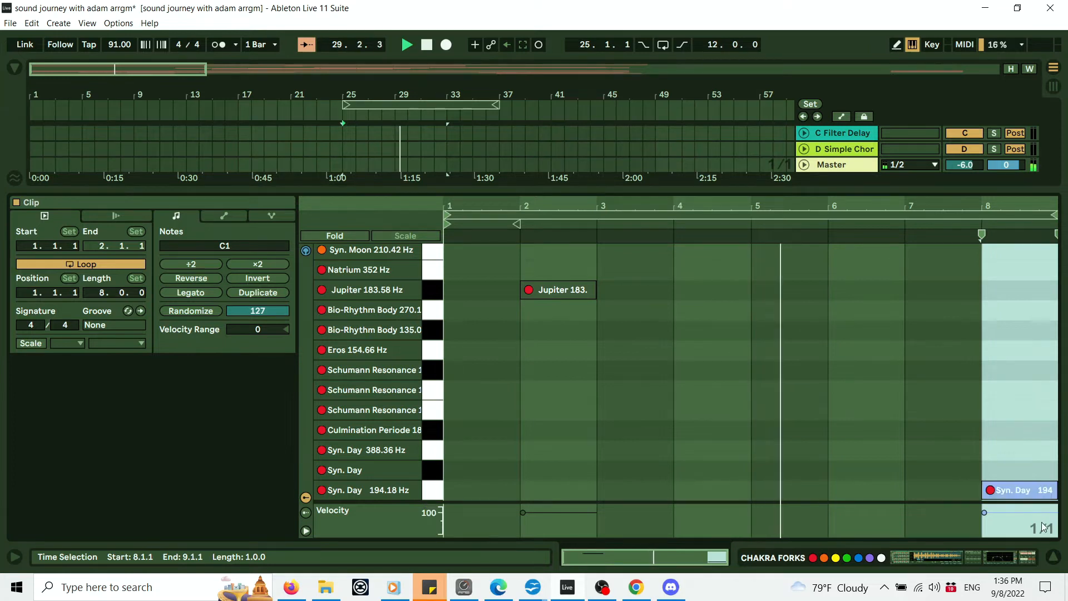
click(1053, 558)
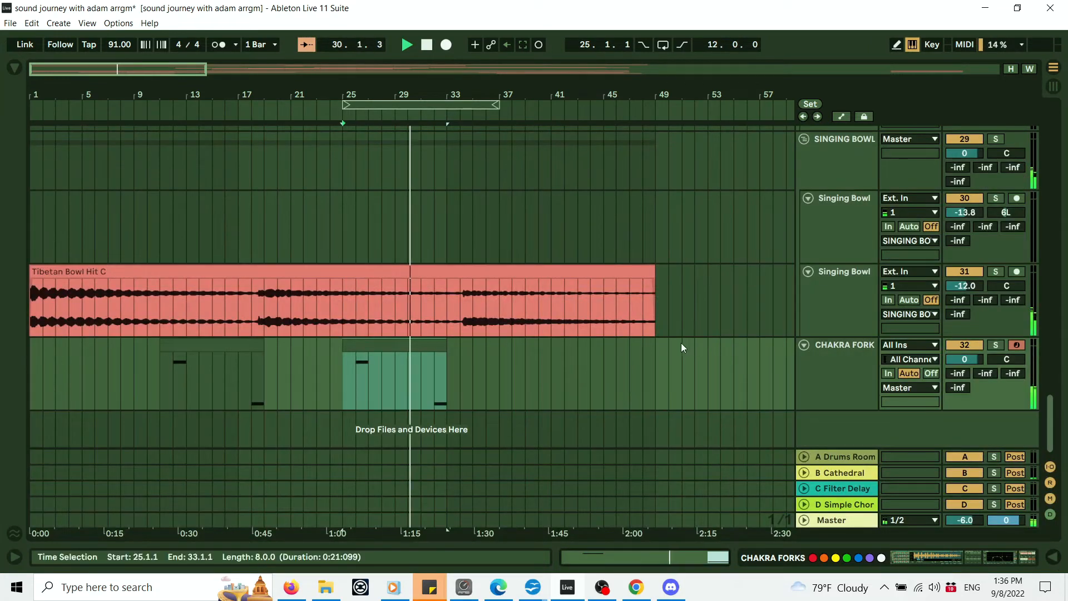
Set a 16-bar loop from bar 33 to bar 49, starting where the CB Root "G,D" Hits clip enters
drag(1051, 420, 1051, 369)
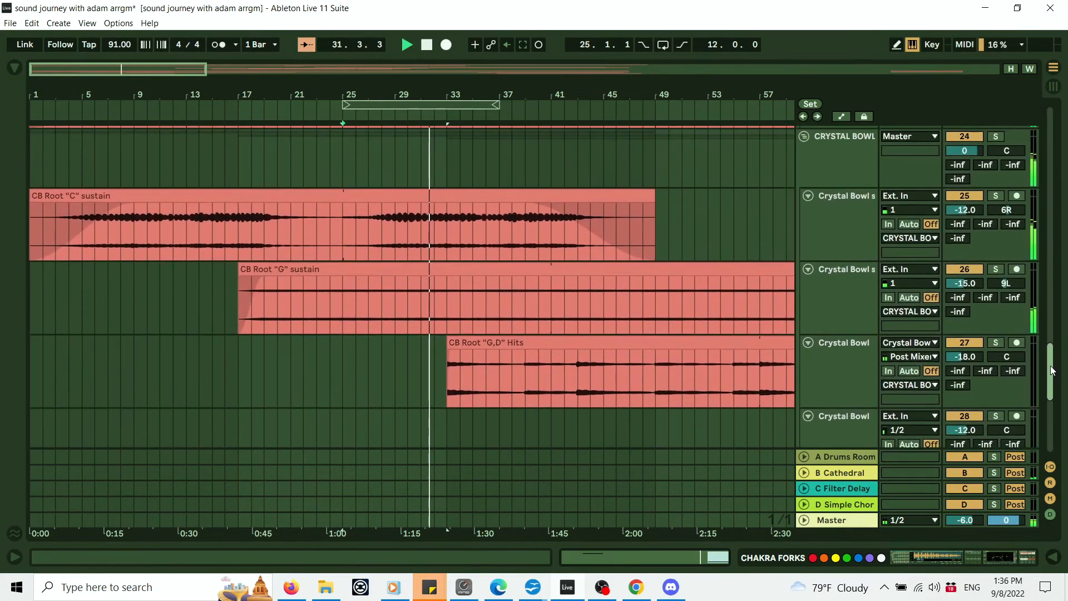
drag(461, 103, 656, 98)
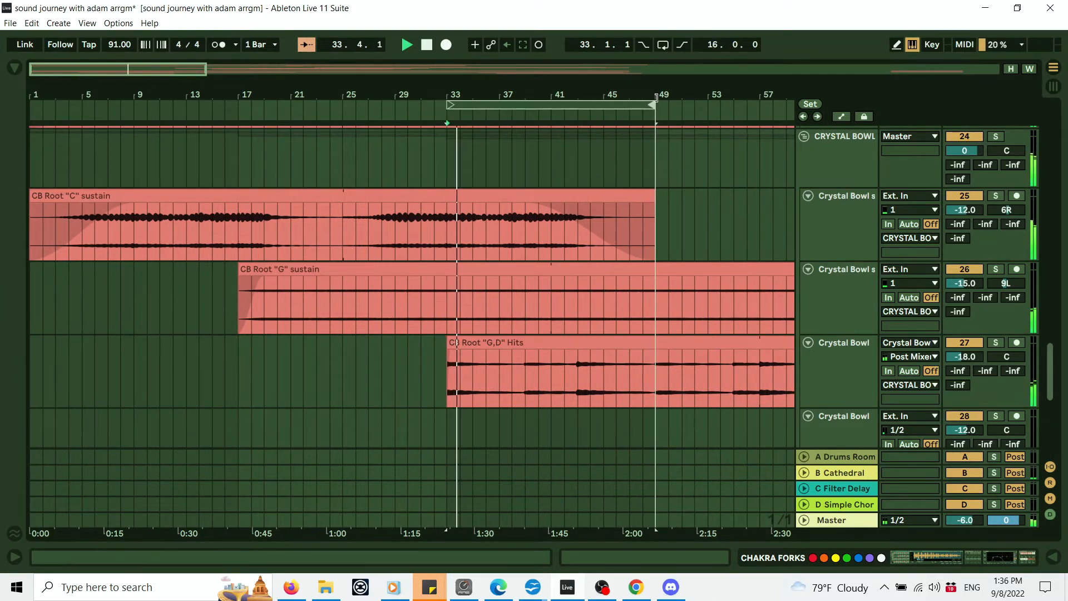
click(621, 104)
Move the 16-bar loop to bars 49 to 65, where Pad 4 enters, and review the singing bowl, pad and instrument tracks
drag(1049, 390, 1036, 245)
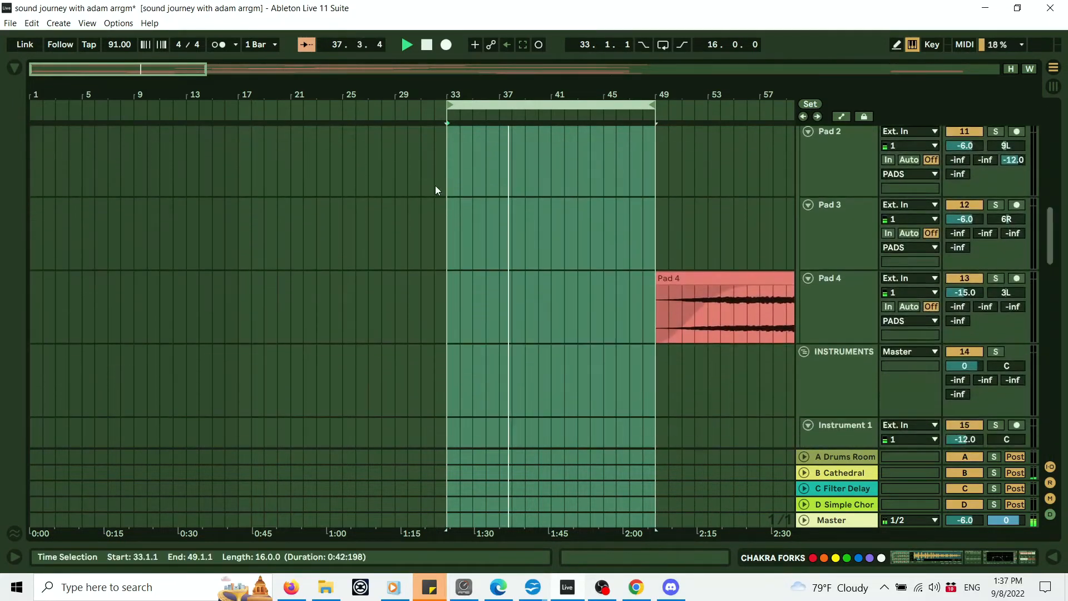
drag(528, 80, 367, 105)
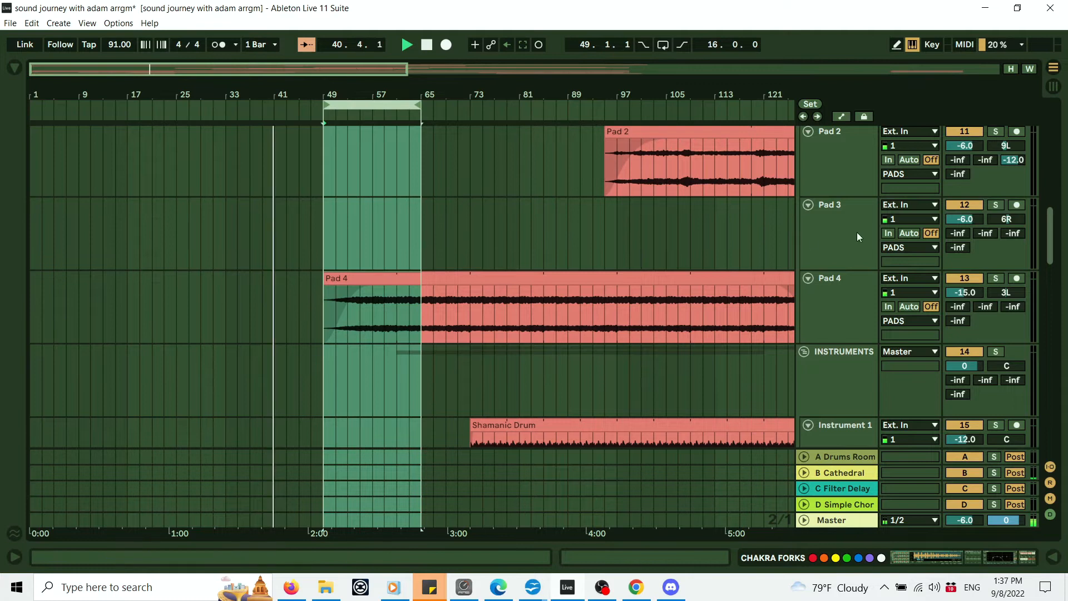
drag(1052, 242, 1059, 413)
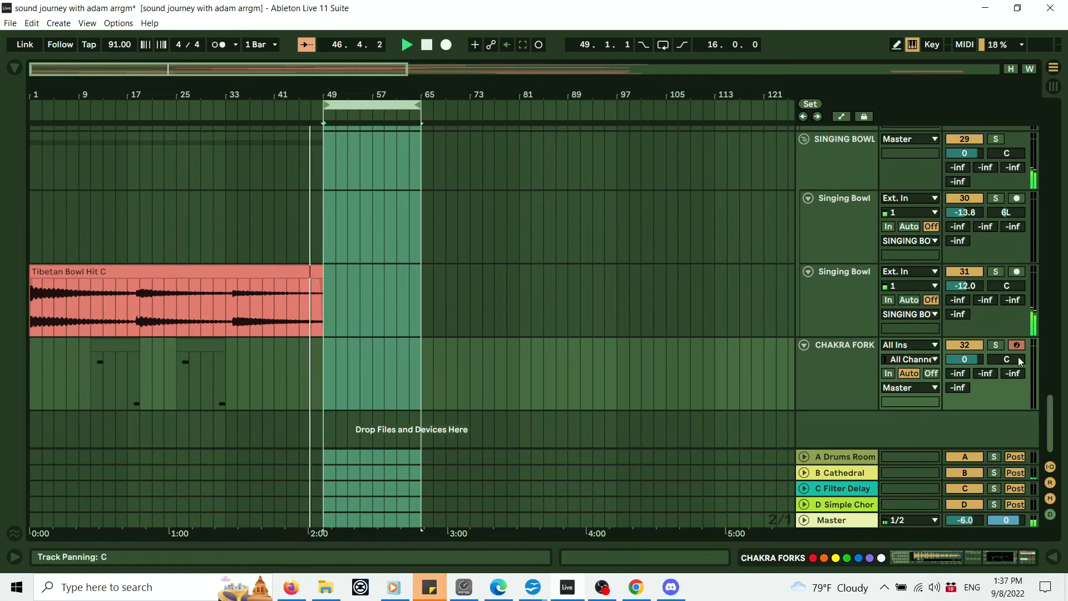
drag(1051, 420, 1023, 239)
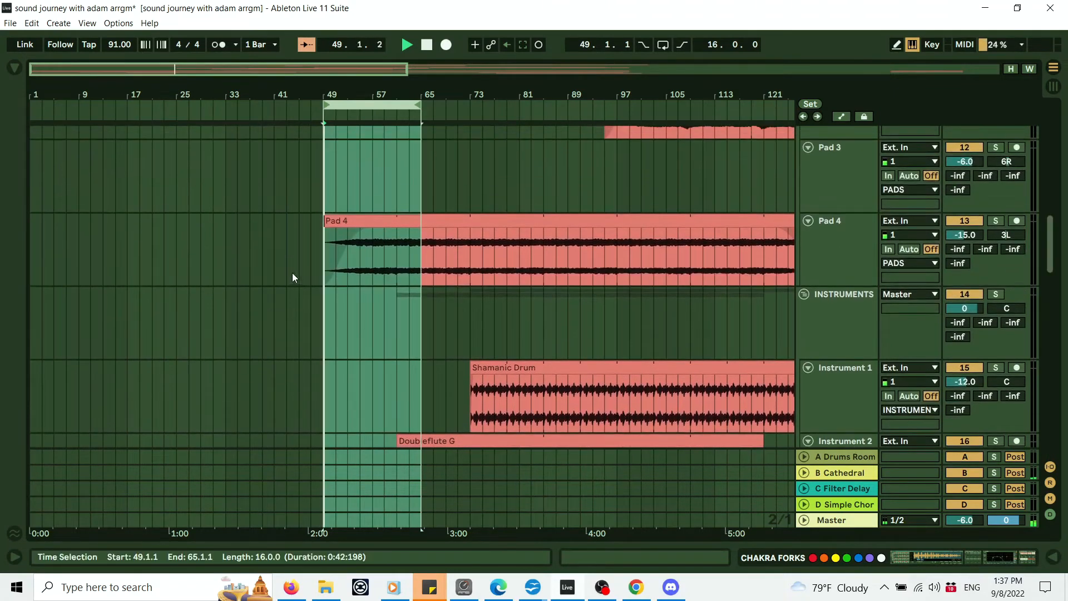
Examine the fade-in curve at the start of the Pad 4 clip
click(842, 116)
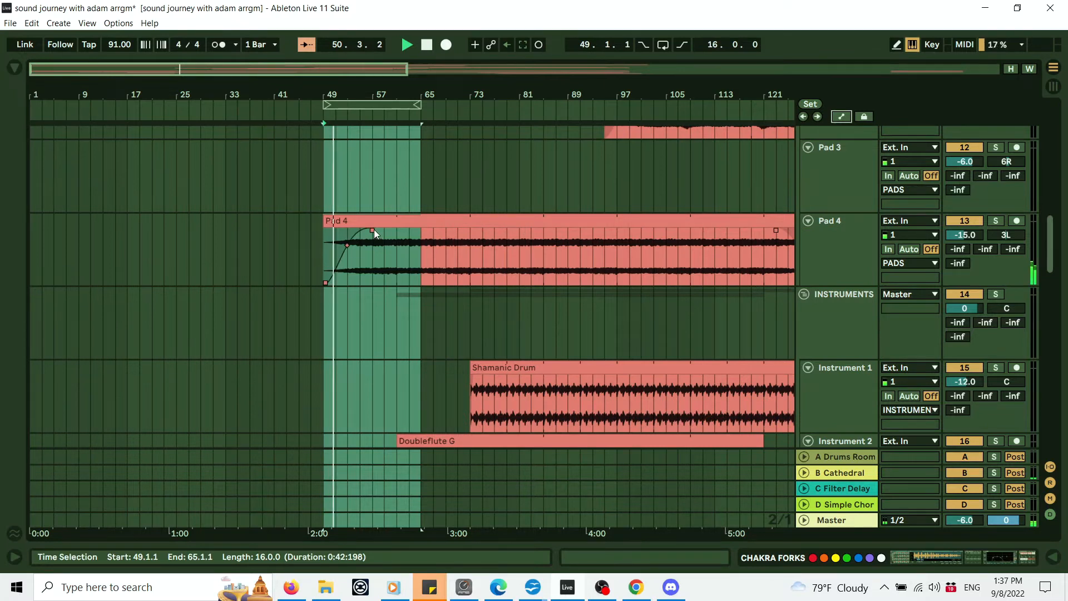
drag(372, 228, 326, 225)
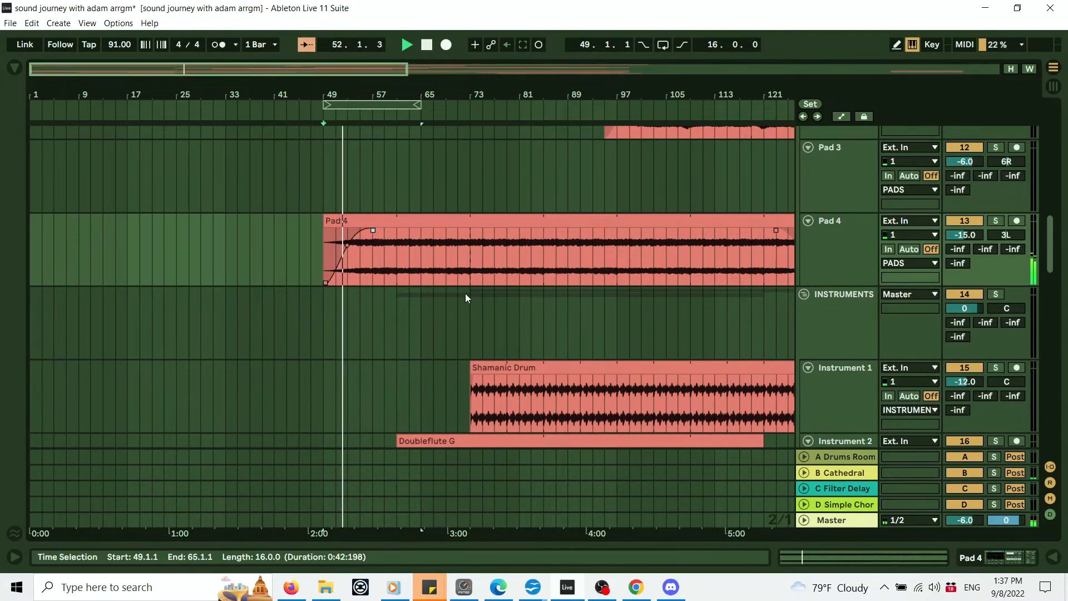
Move the 16-bar loop to bars 65 to 81 and review the Doubleflute G clip on the Instrument 2 track
mouse_move(1055, 251)
mouse_down()
mouse_move(1046, 167)
mouse_move(1048, 241)
mouse_up()
drag(393, 106, 491, 107)
drag(1051, 237, 1048, 268)
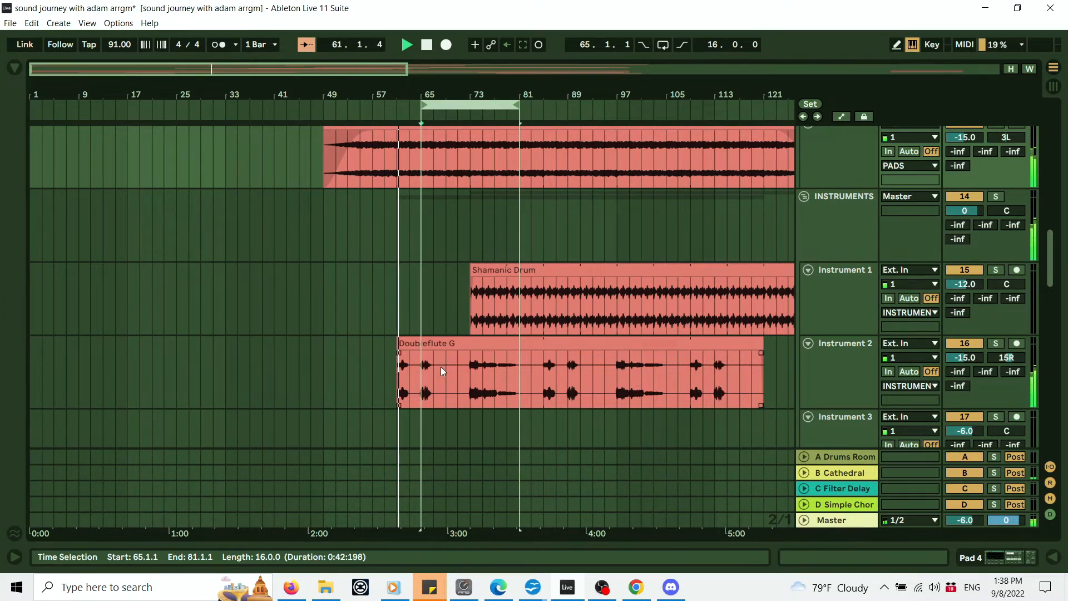
Move the 16-bar loop to bars 73 to 89, where Shamanic Drum enters, and check the fade-out of the CB Root "G" sustain clip
drag(462, 105, 511, 104)
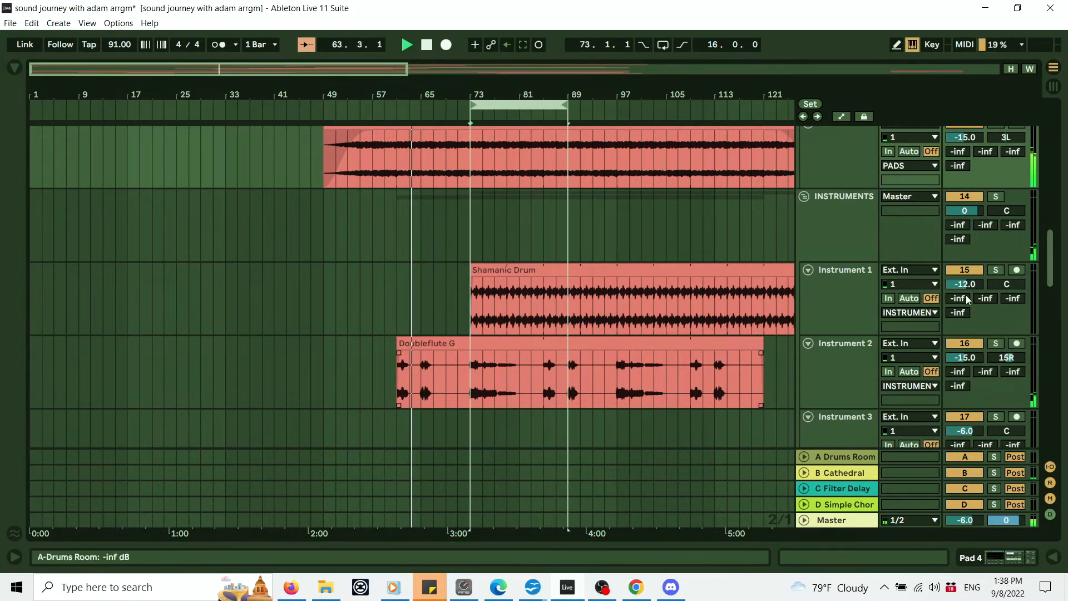
drag(1051, 254, 1063, 377)
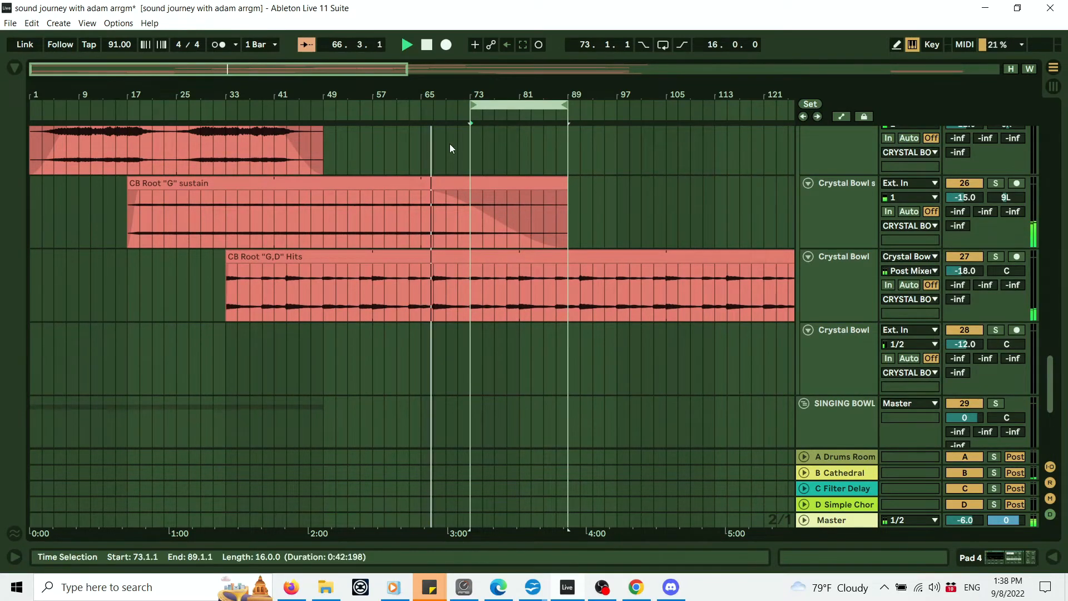
drag(1052, 389, 1051, 254)
drag(499, 94, 285, 89)
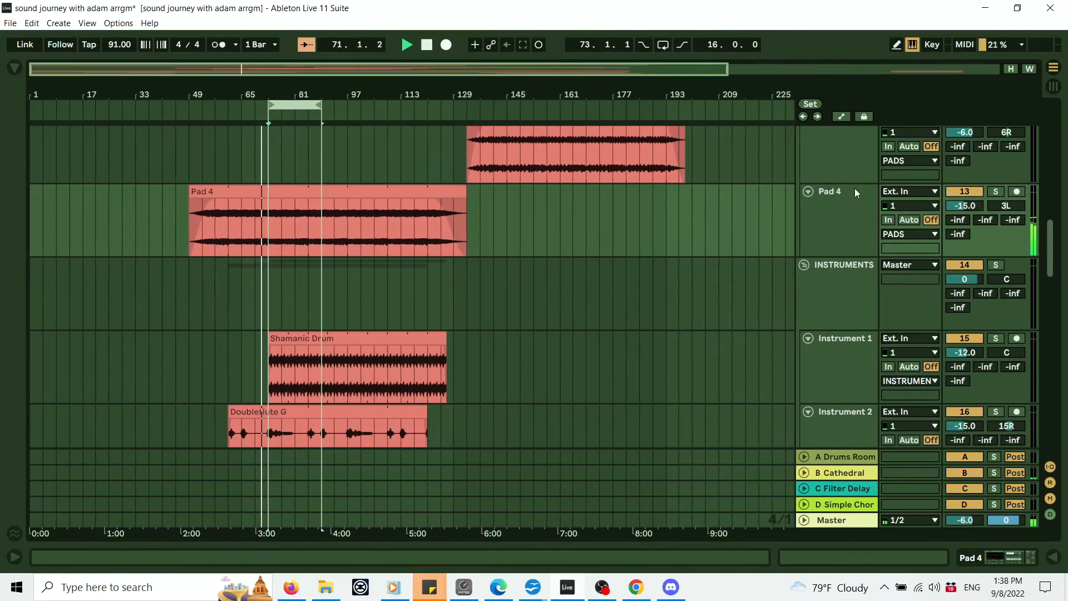
Show the automation lanes and inspect the HP Filter Freq macro in the Instrument 1 track's effect chain
scroll(1051, 255, up, 1)
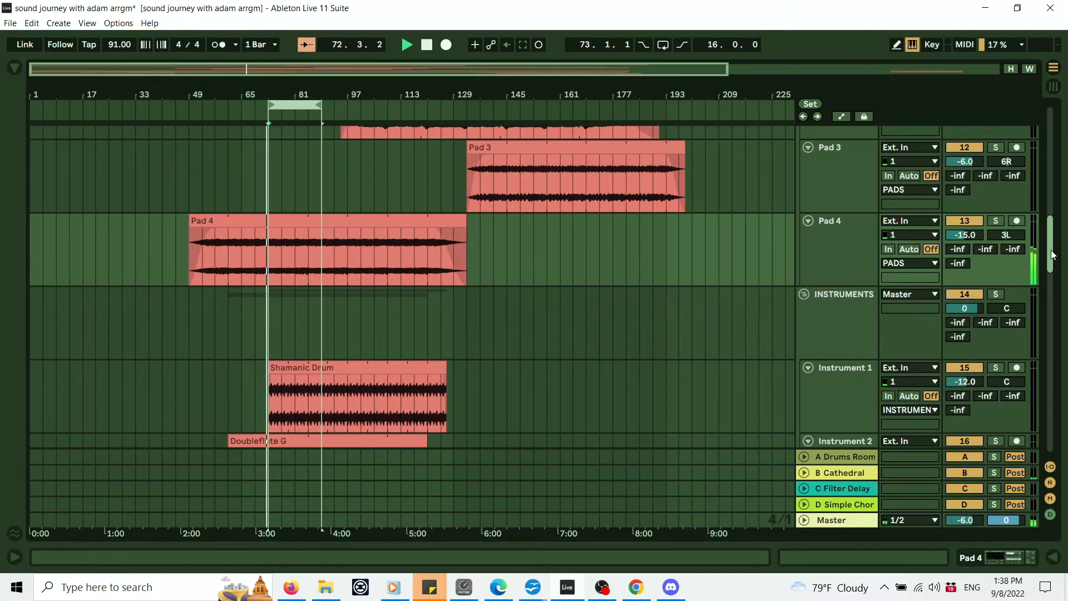
scroll(1050, 250, up, 1)
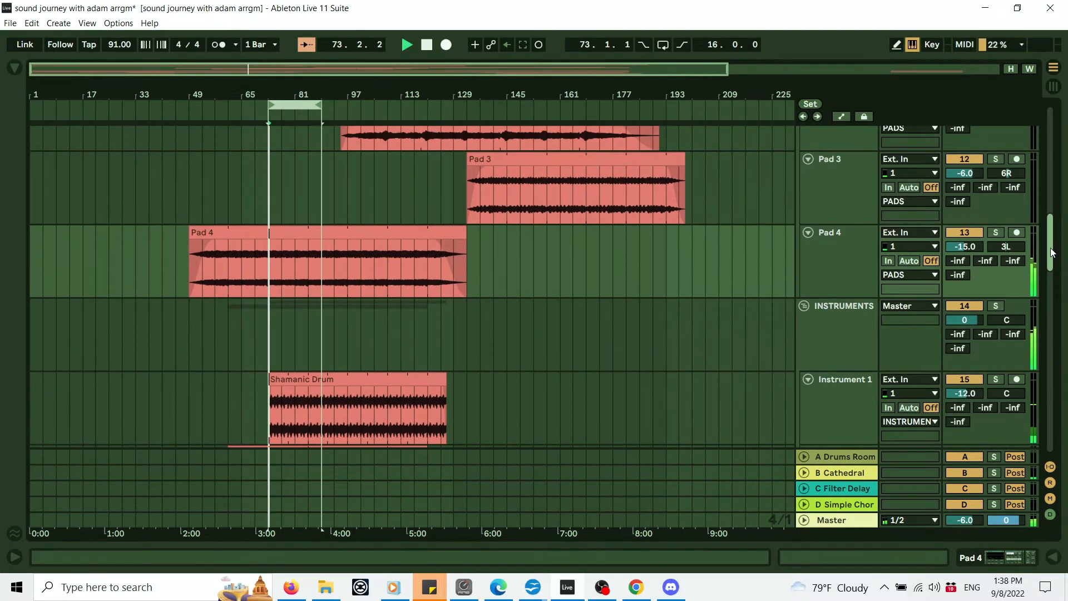
click(842, 117)
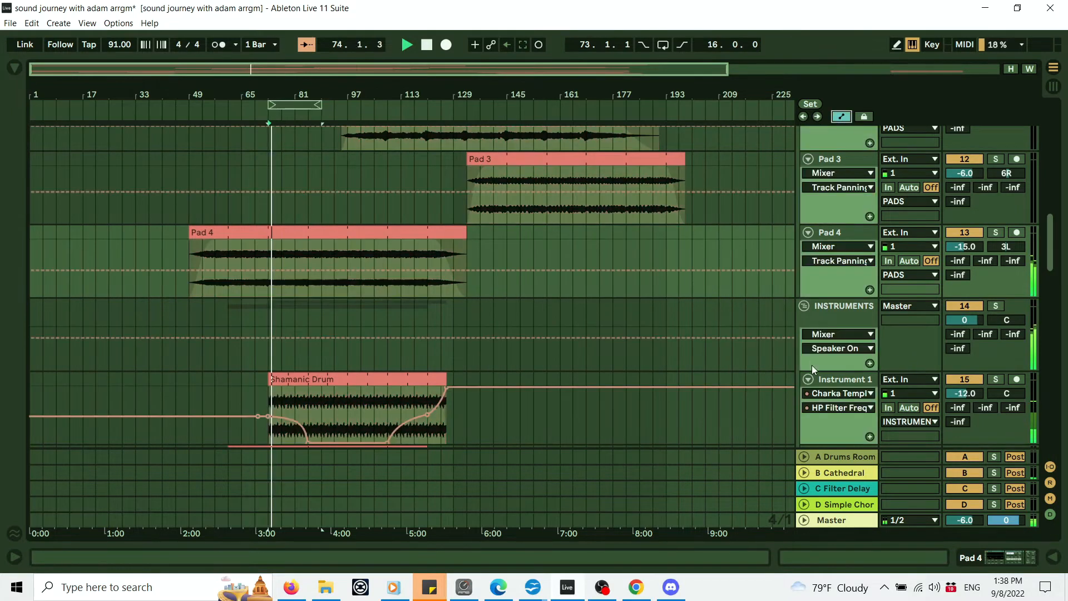
double_click(842, 380)
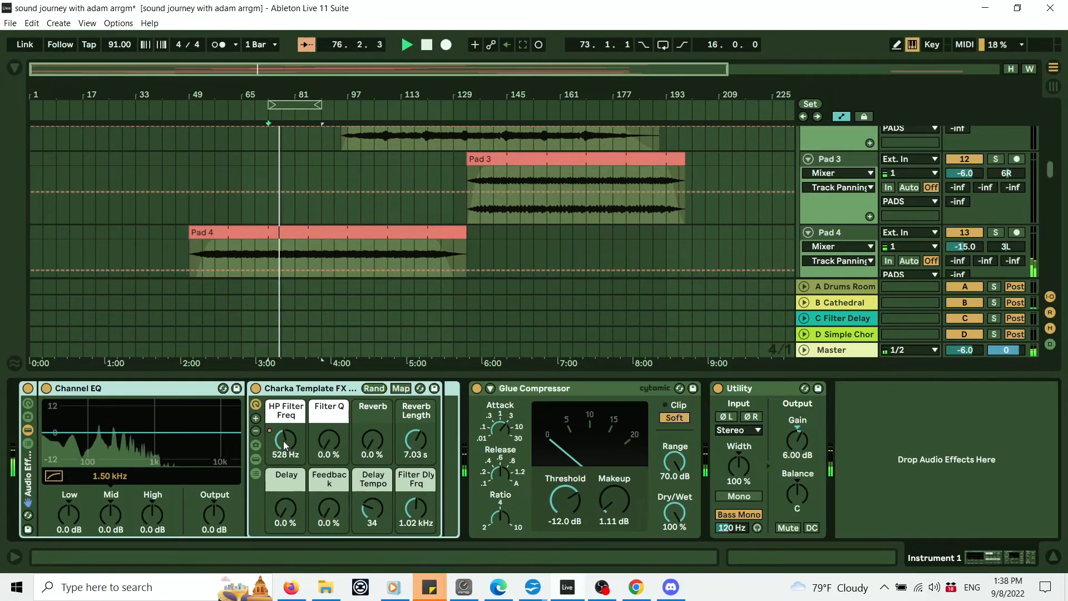
click(1054, 556)
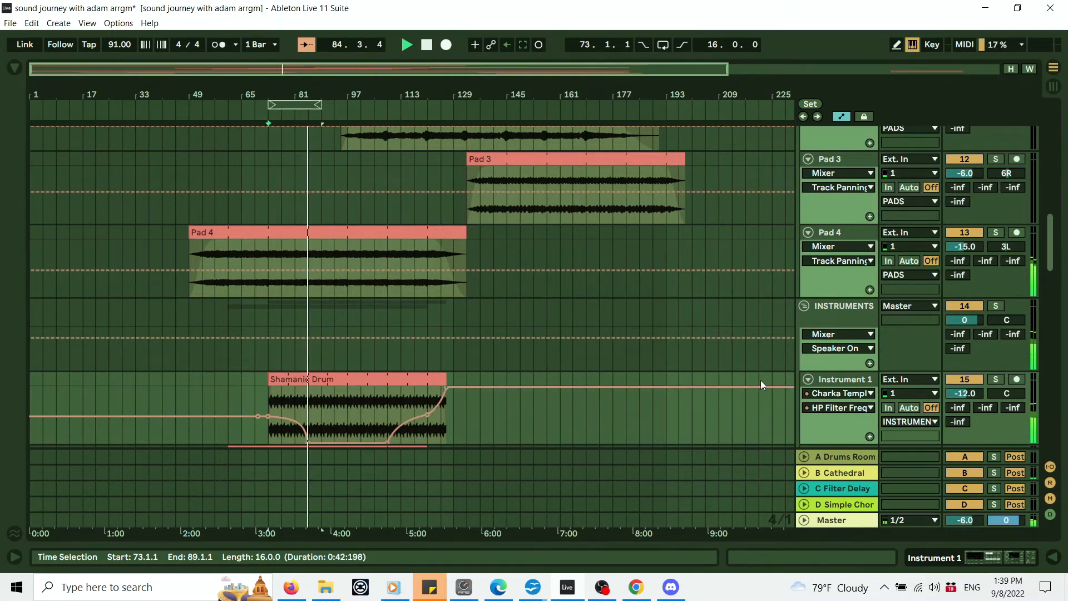
Recheck the HP Filter Freq macro in Instrument 1's effects against the filter automation curve on the Shamanic Drum clip
double_click(821, 378)
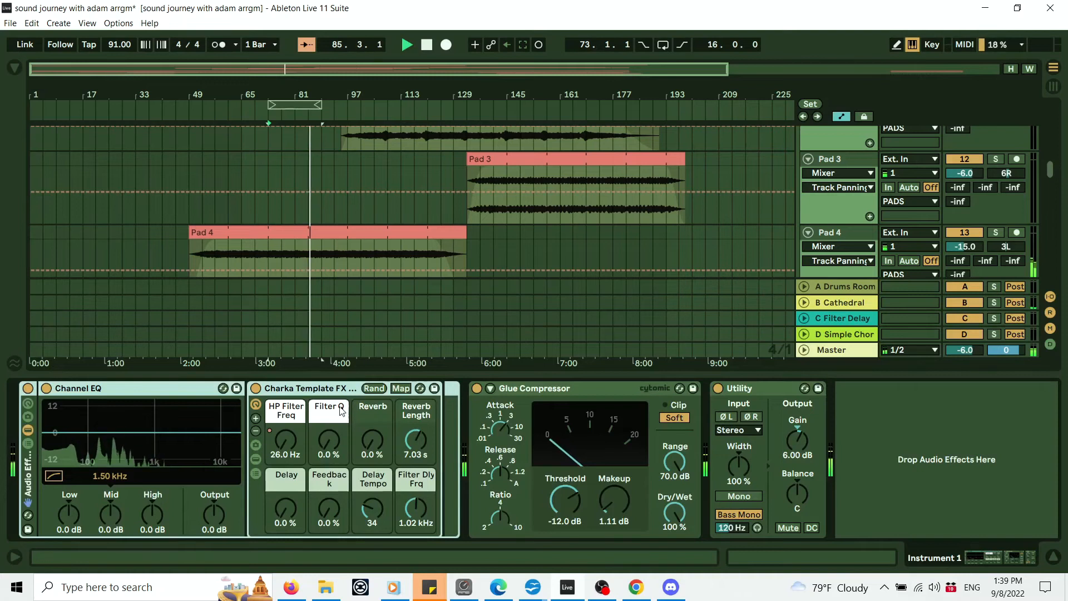
key(ctrl+alt+l)
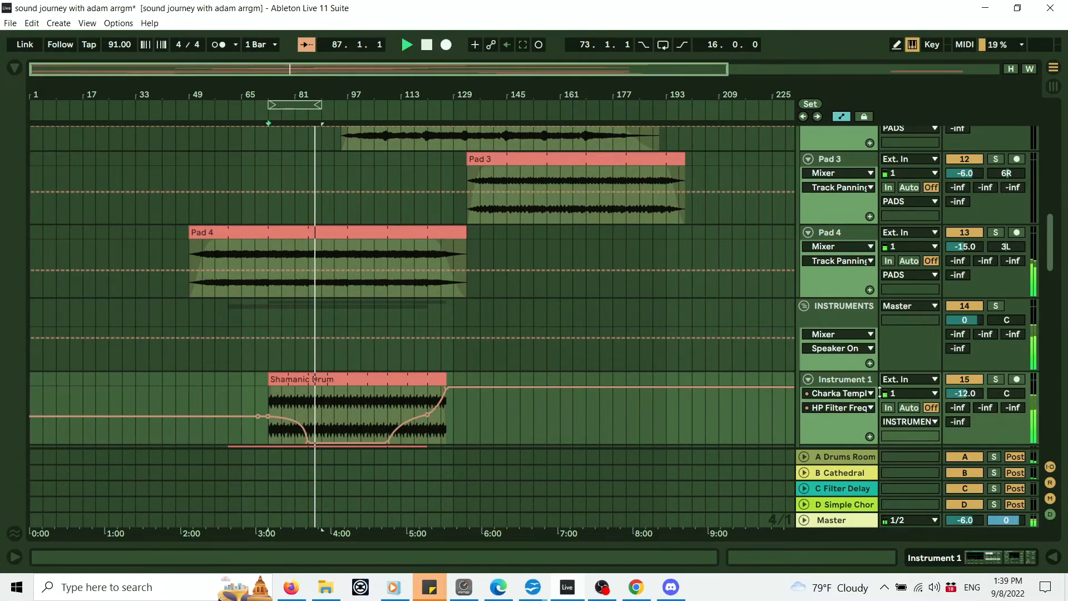
double_click(852, 379)
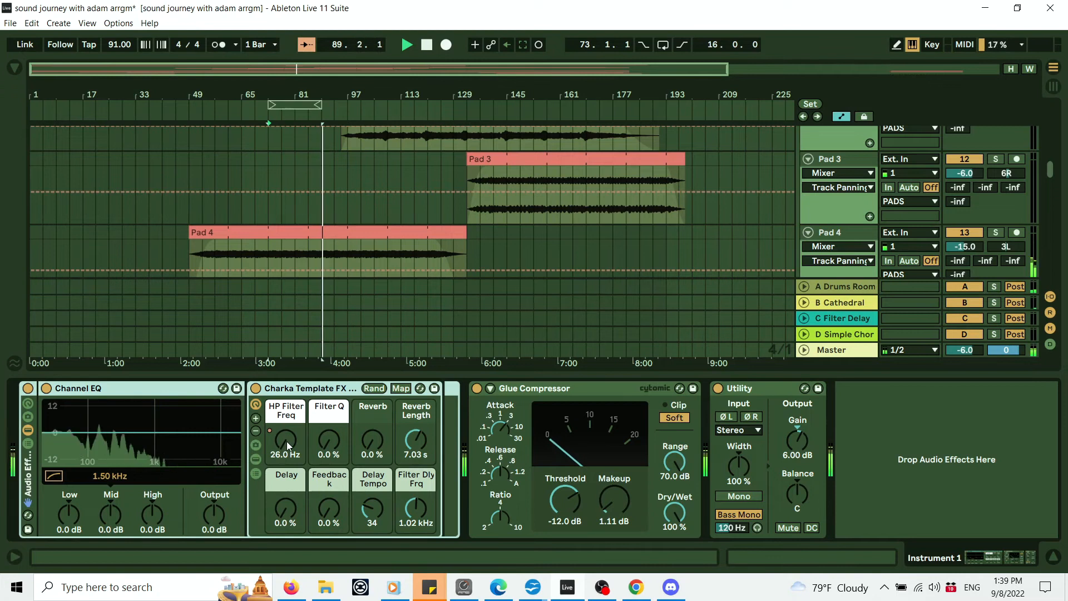
click(1053, 557)
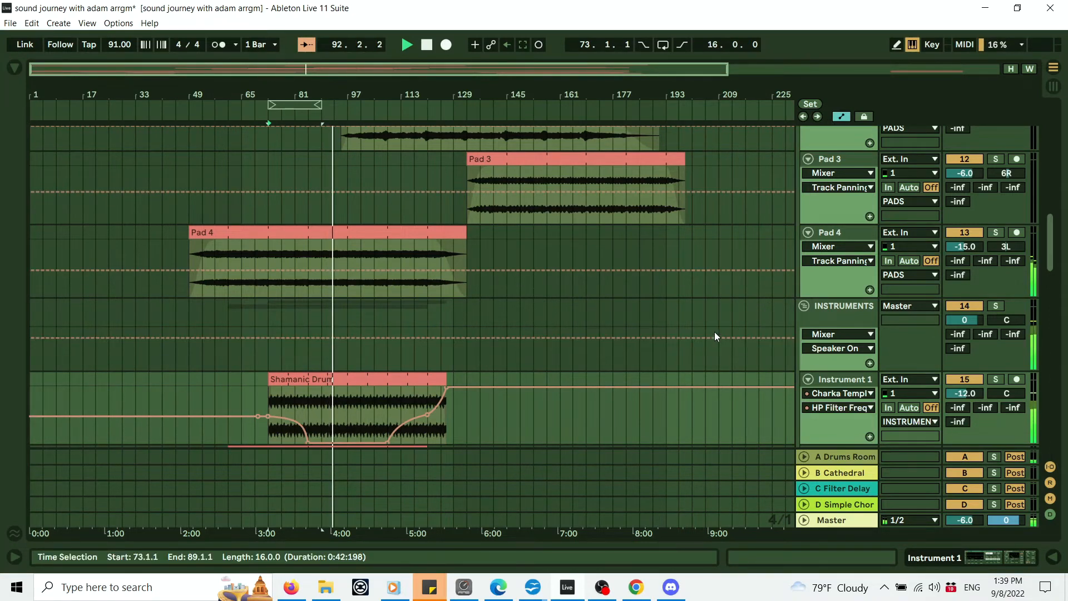
Review the instrument and pad tracks, and briefly solo Drone 1 to hear its clip on its own
scroll(712, 325, down, 5)
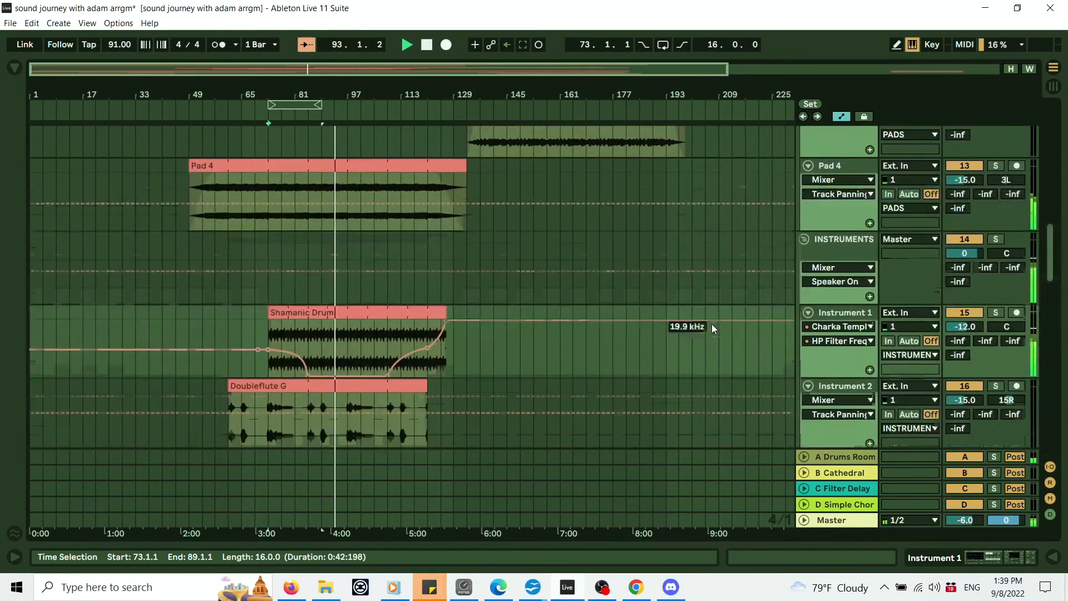
scroll(712, 325, down, 1)
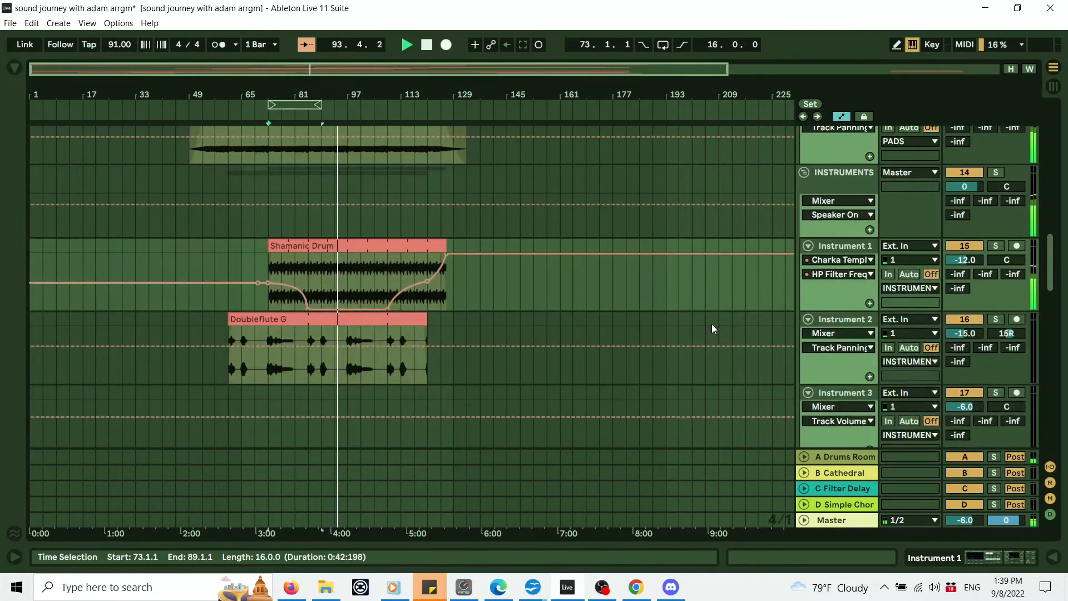
scroll(712, 324, up, 3)
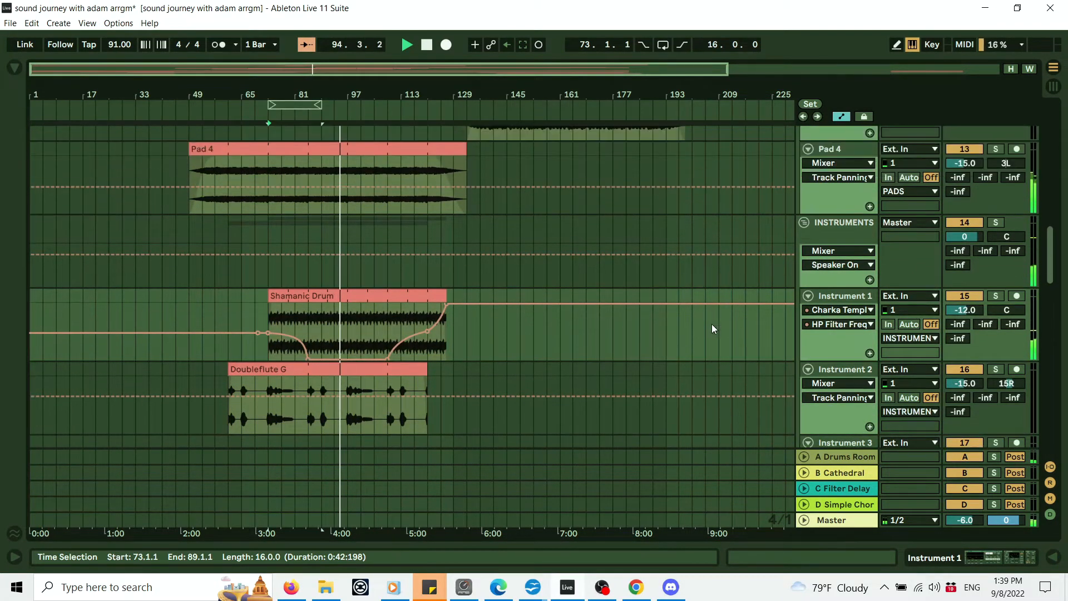
scroll(712, 329, up, 6)
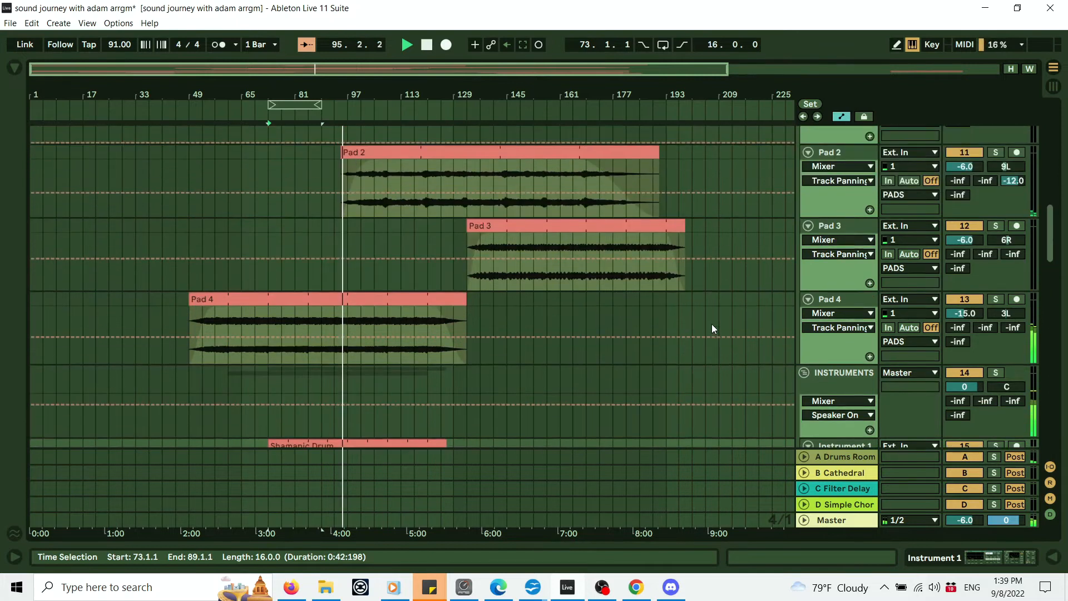
scroll(714, 323, up, 3)
drag(1051, 218, 1051, 145)
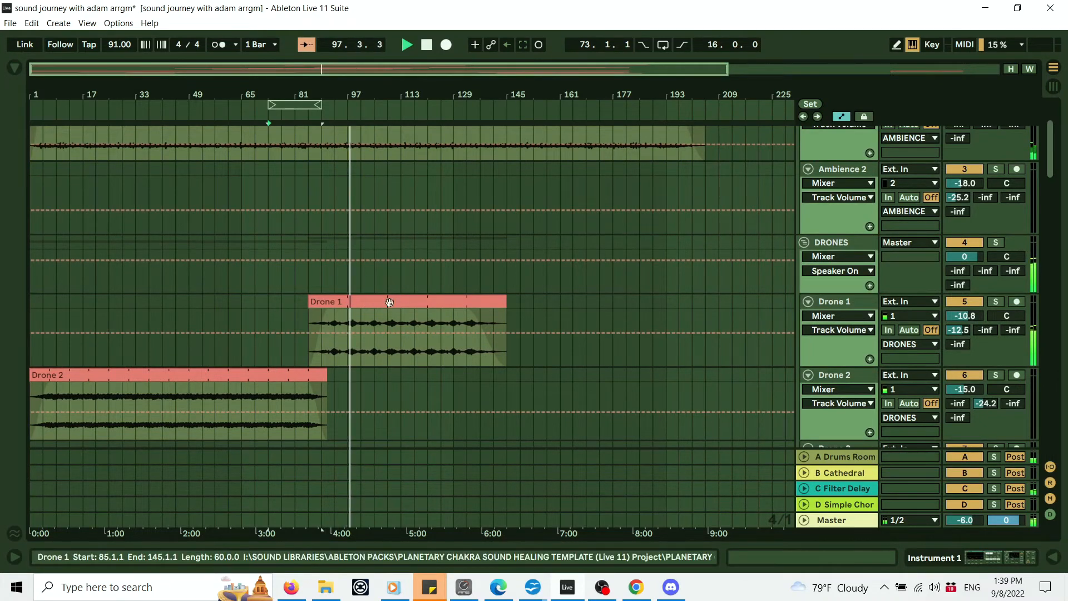
click(998, 301)
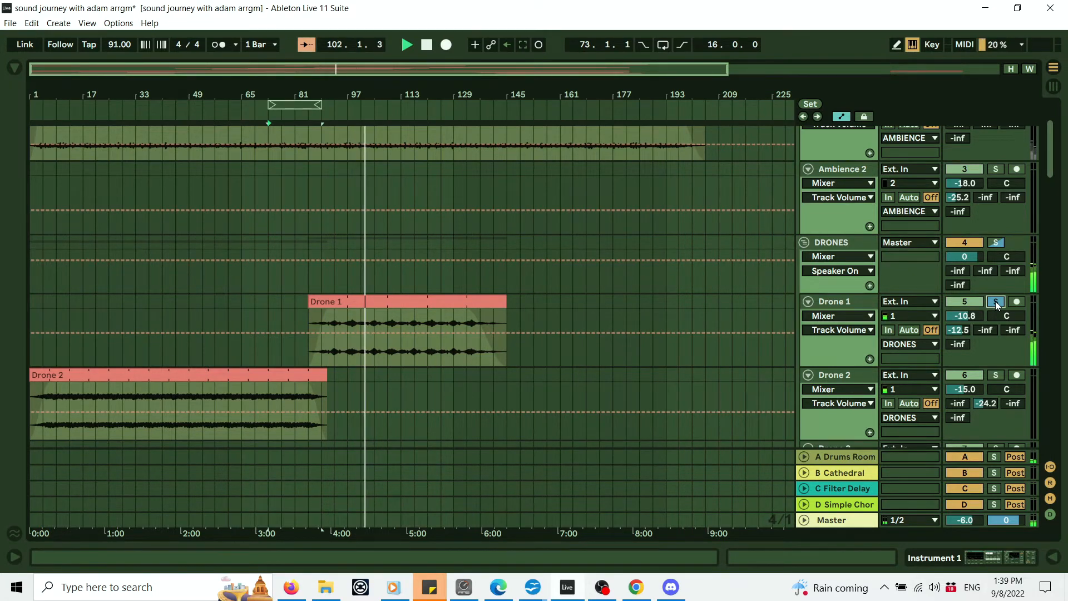
click(996, 301)
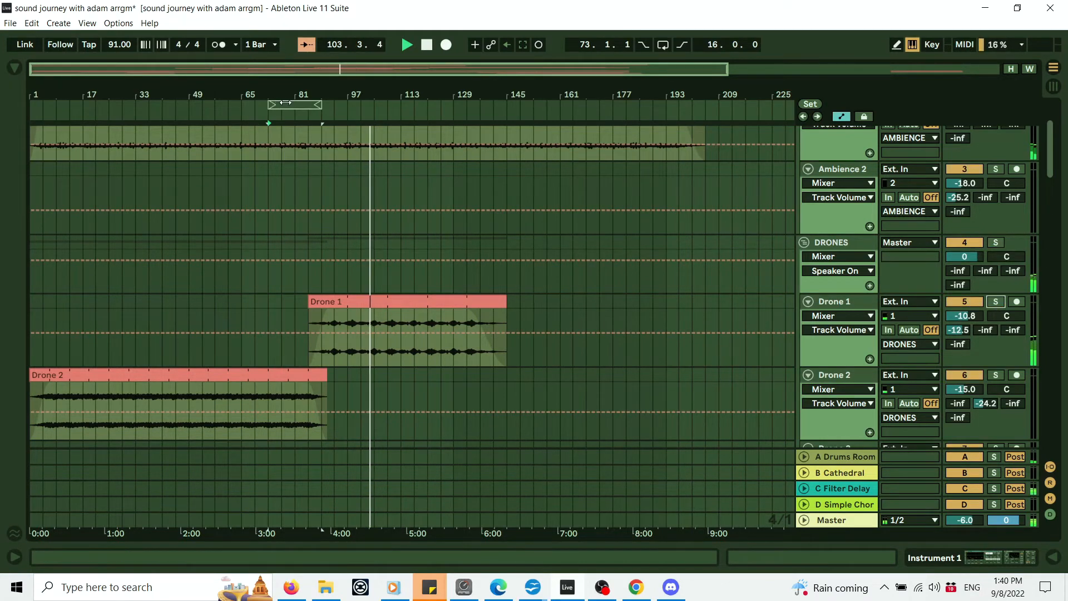
Review the Pad 2 clip and advance the 16-bar loop to bars 113 to 129 and on to bars 129 to 145
scroll(1050, 136, up, 4)
drag(1050, 136, 1058, 228)
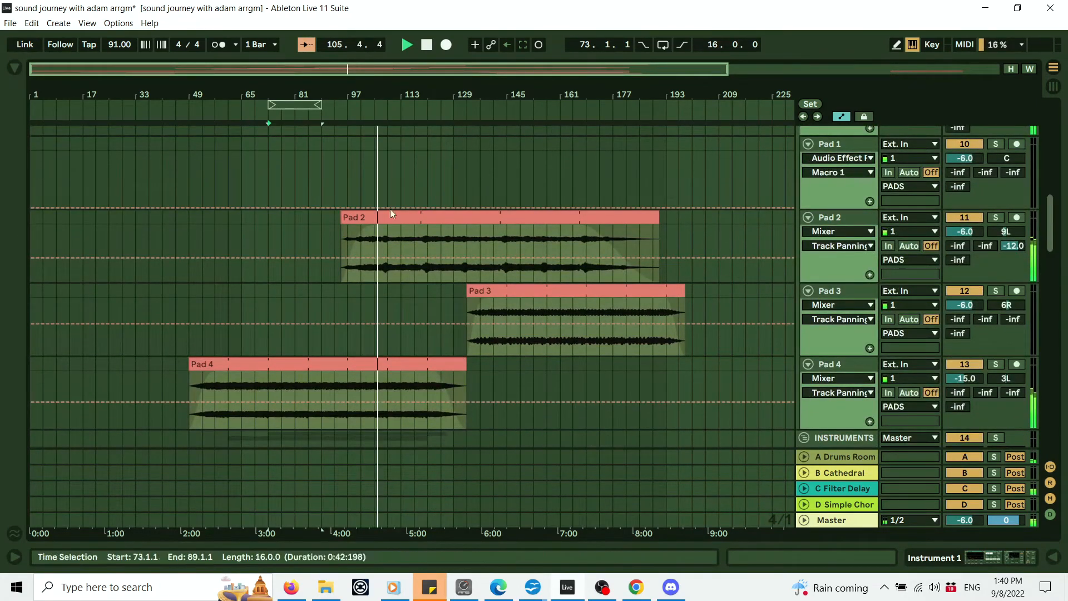
drag(301, 104, 434, 101)
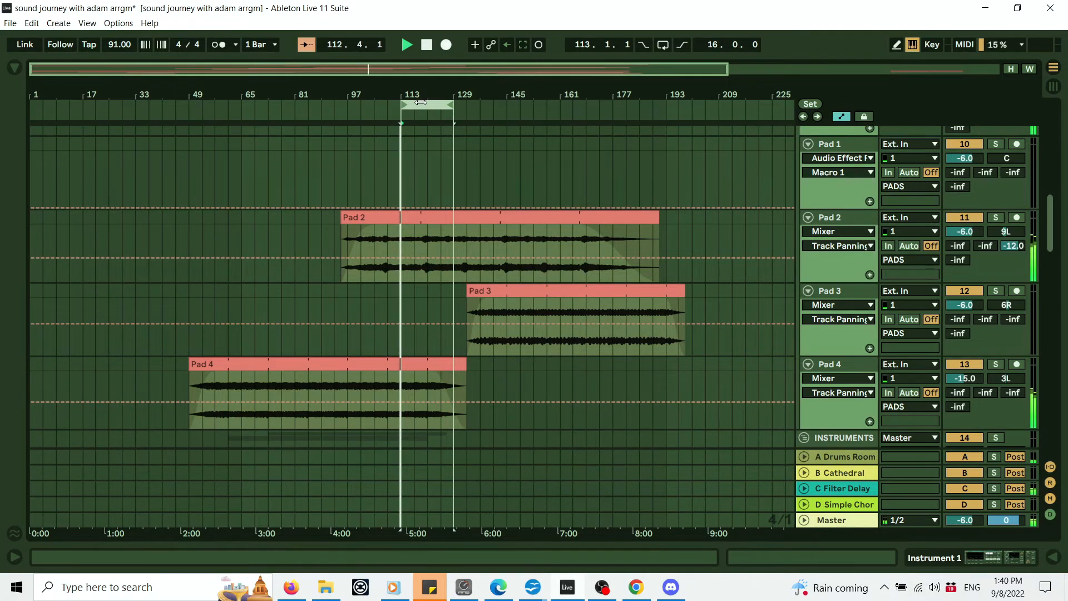
drag(421, 103, 475, 103)
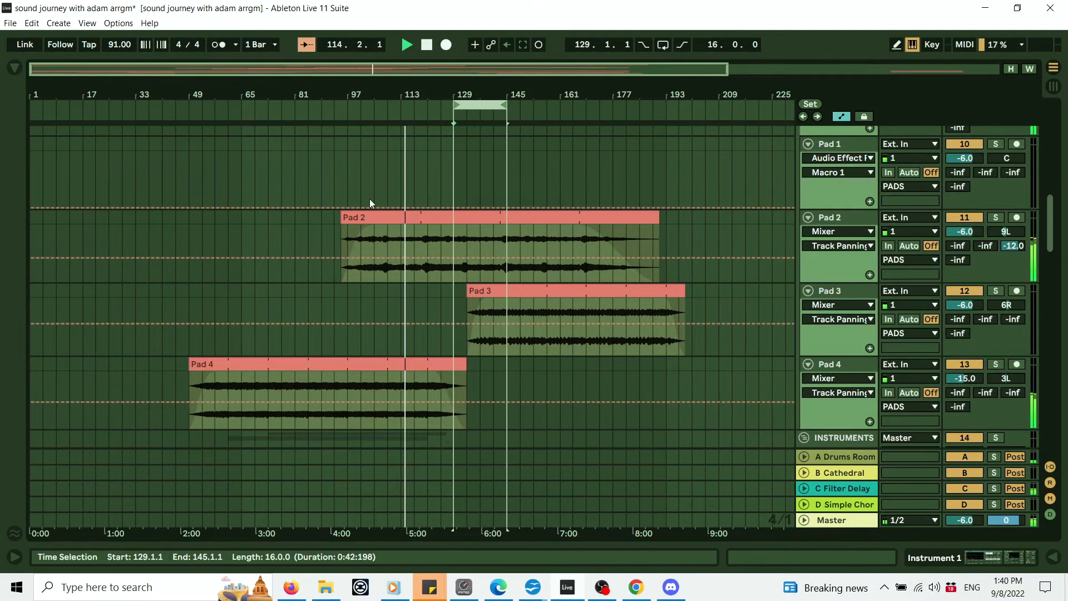
Solo Pad 4 and Pad 2 in turn to compare the two pads, and clear the solos
scroll(616, 226, up, 8)
scroll(616, 225, down, 6)
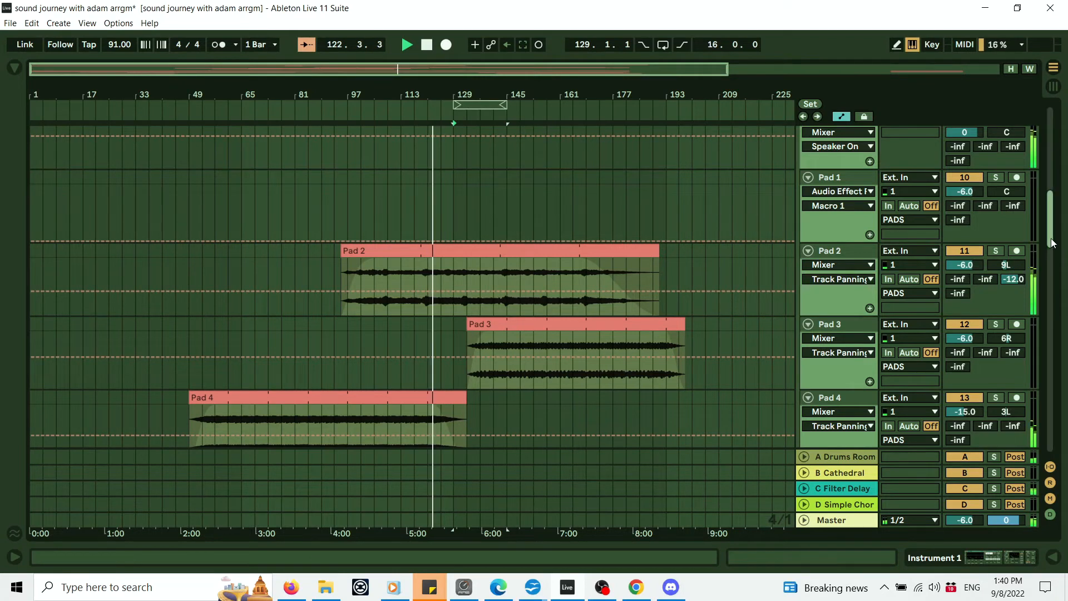
drag(1056, 239, 1058, 248)
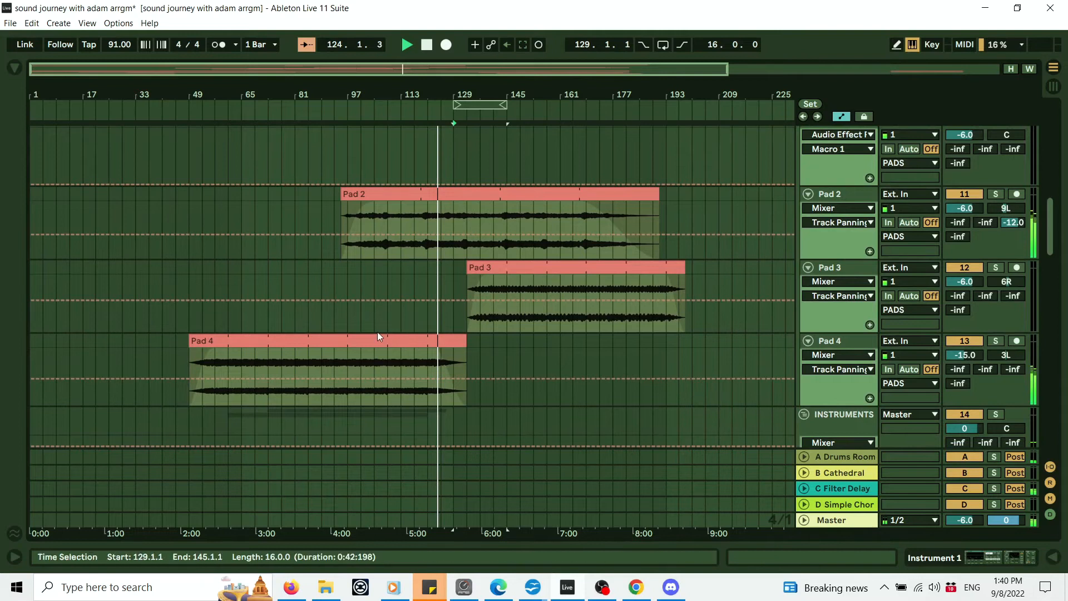
click(997, 341)
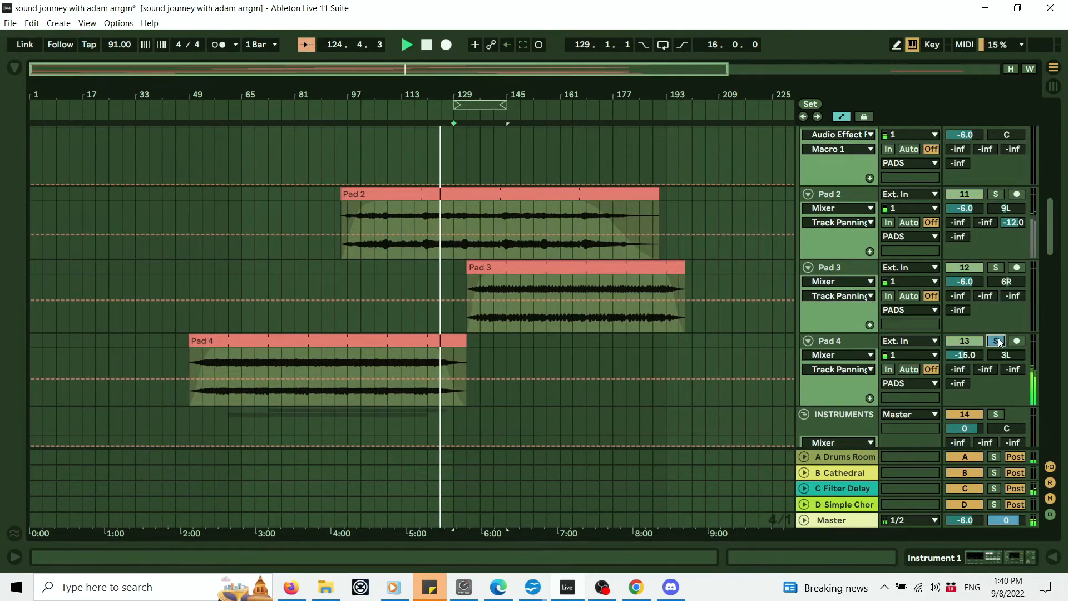
click(996, 195)
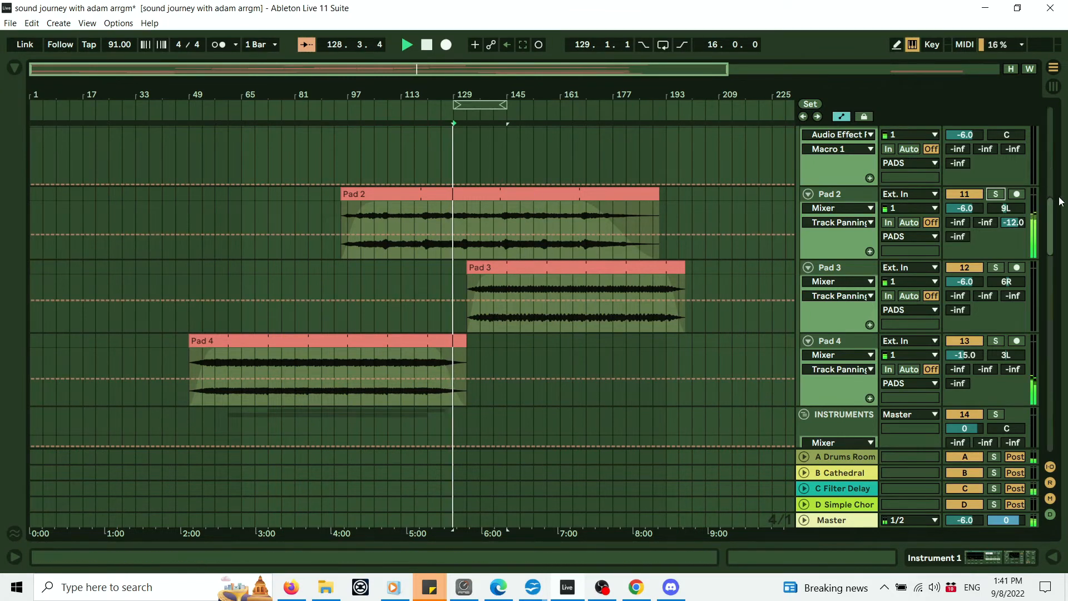
Review the instrument, bowl, pad, drone and ambience tracks around bars 129 to 145, including the CB Root Hit "C" and Tibetan Bowl "C" sustain clips
drag(1052, 233, 1047, 258)
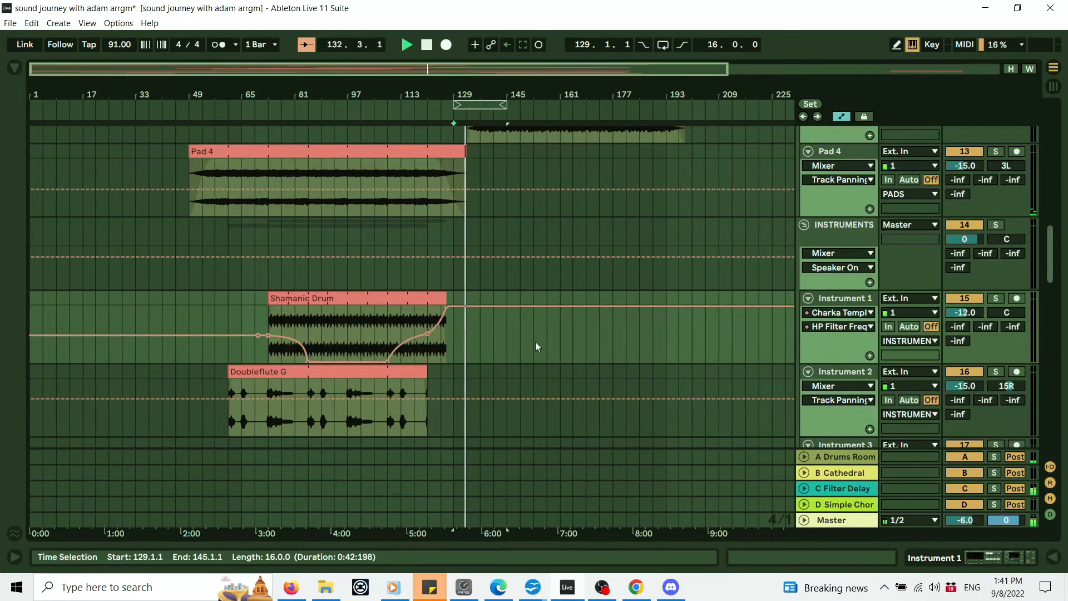
drag(1051, 271, 1066, 417)
drag(575, 94, 441, 95)
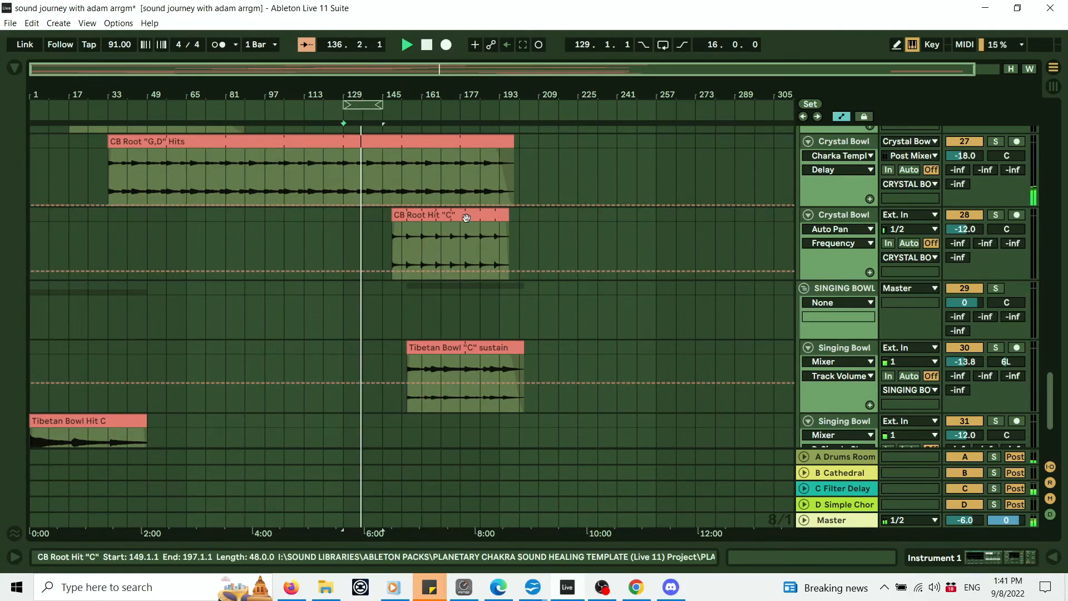
scroll(490, 312, down, 5)
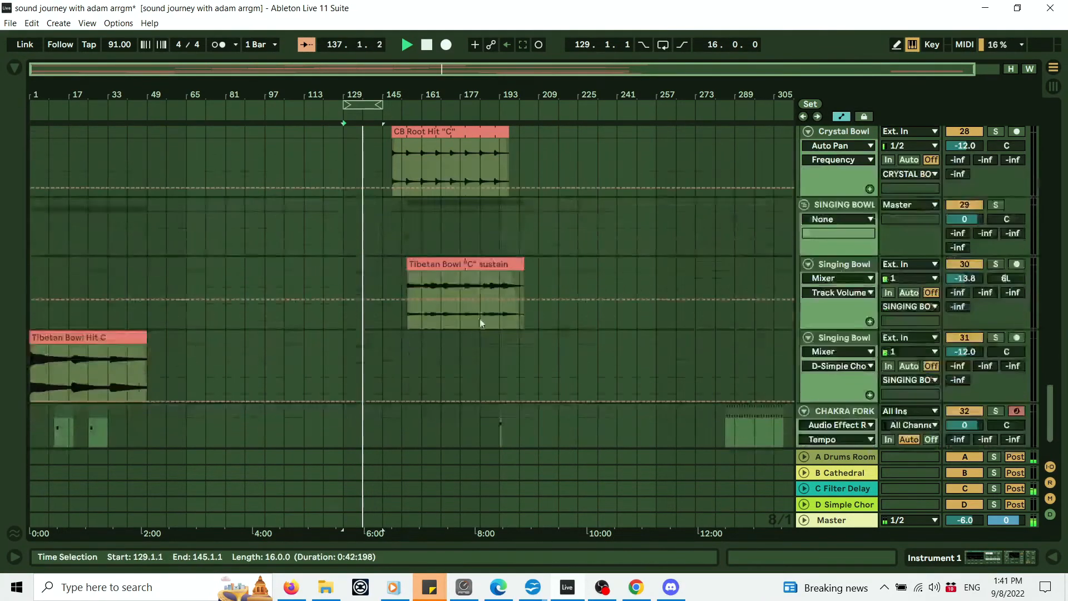
scroll(495, 260, up, 2)
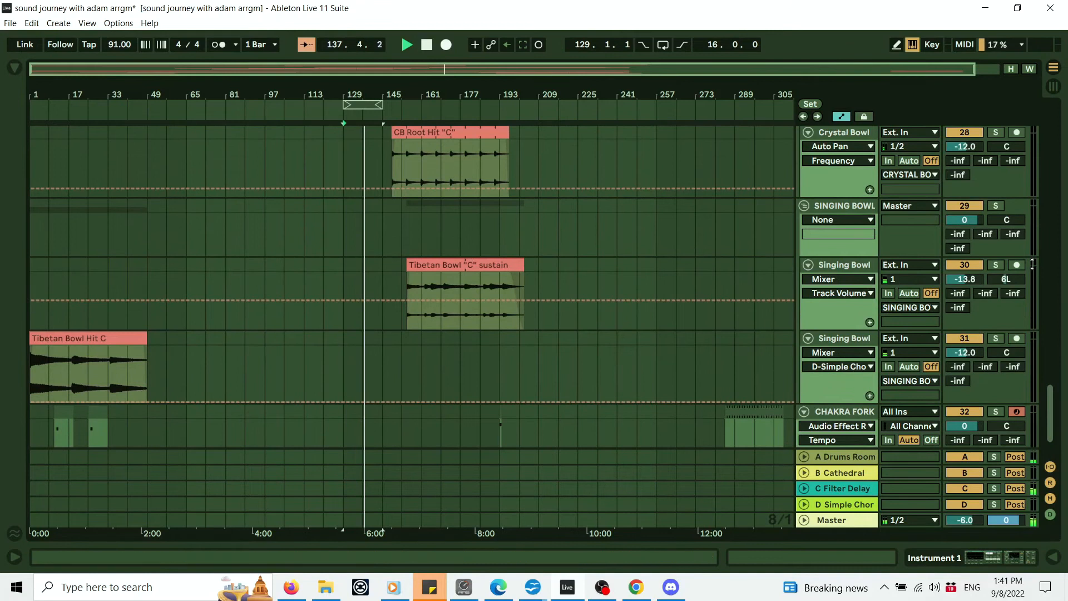
drag(1051, 404, 1018, 205)
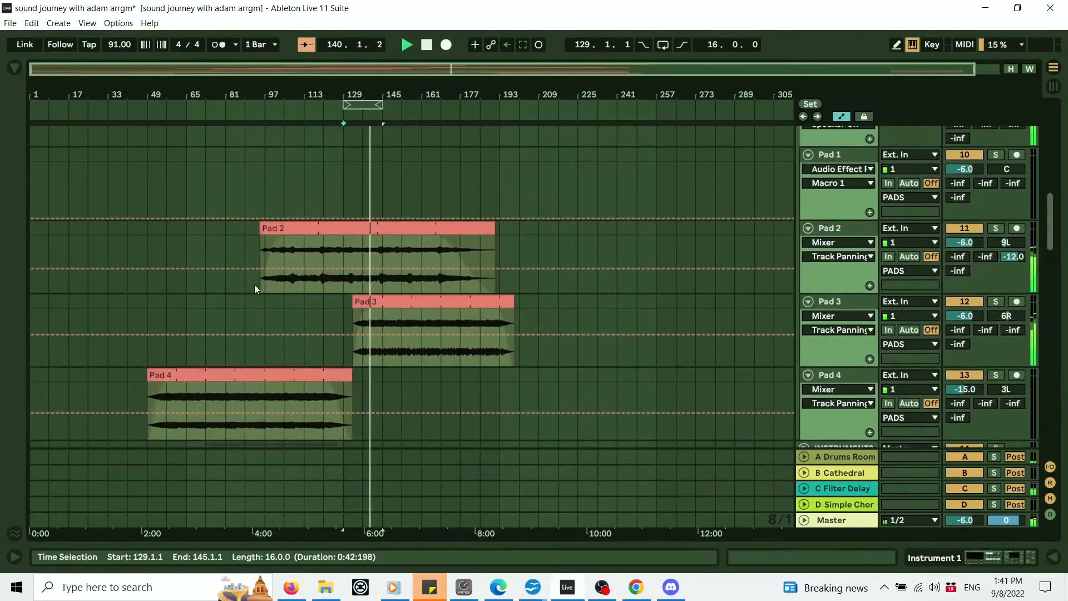
drag(1052, 223, 1052, 218)
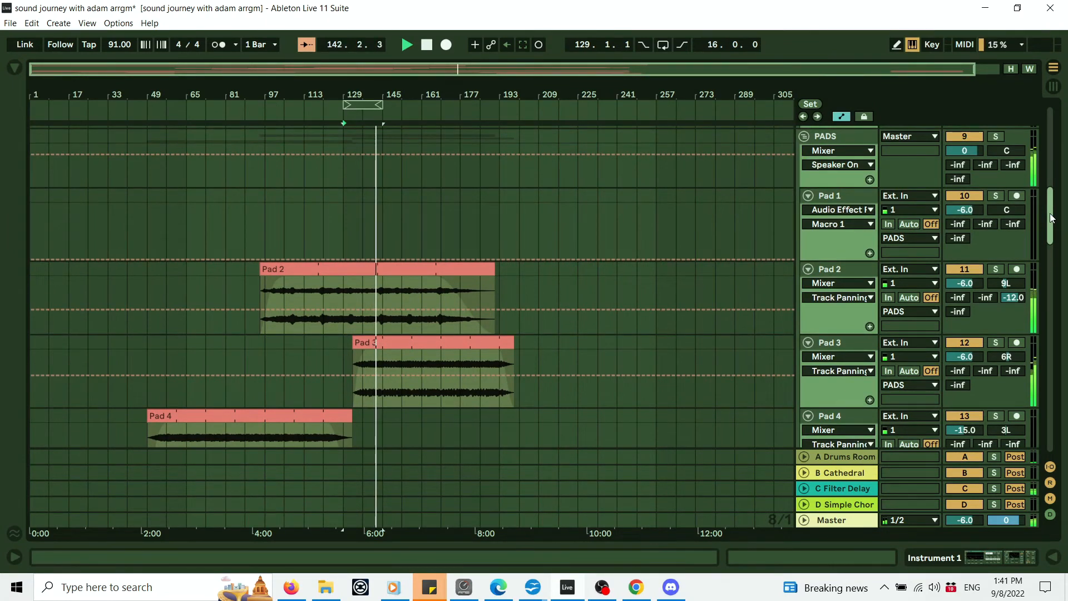
drag(1052, 218, 1041, 159)
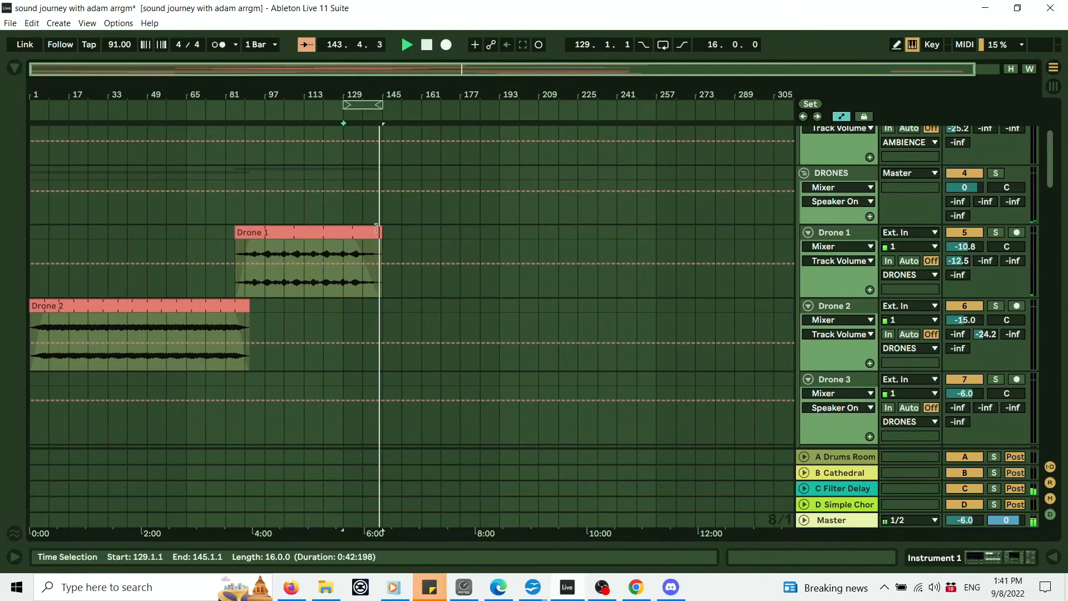
drag(1051, 171, 1041, 143)
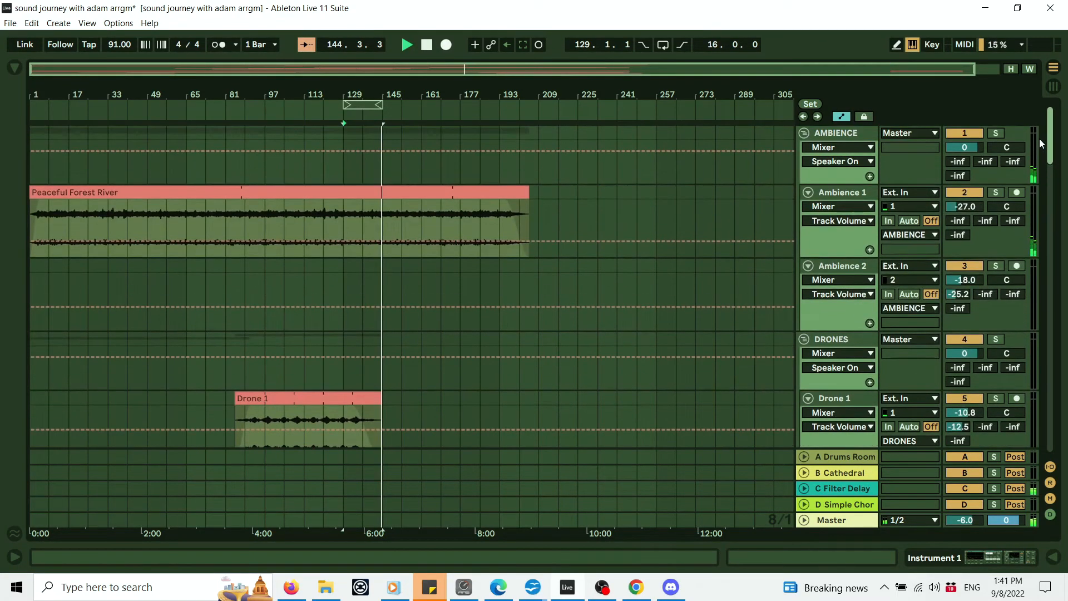
Advance the 16-bar loop to bars 169 to 185 and on to bars 185 to 201, checking the crystal and singing bowl clips
drag(366, 103, 464, 103)
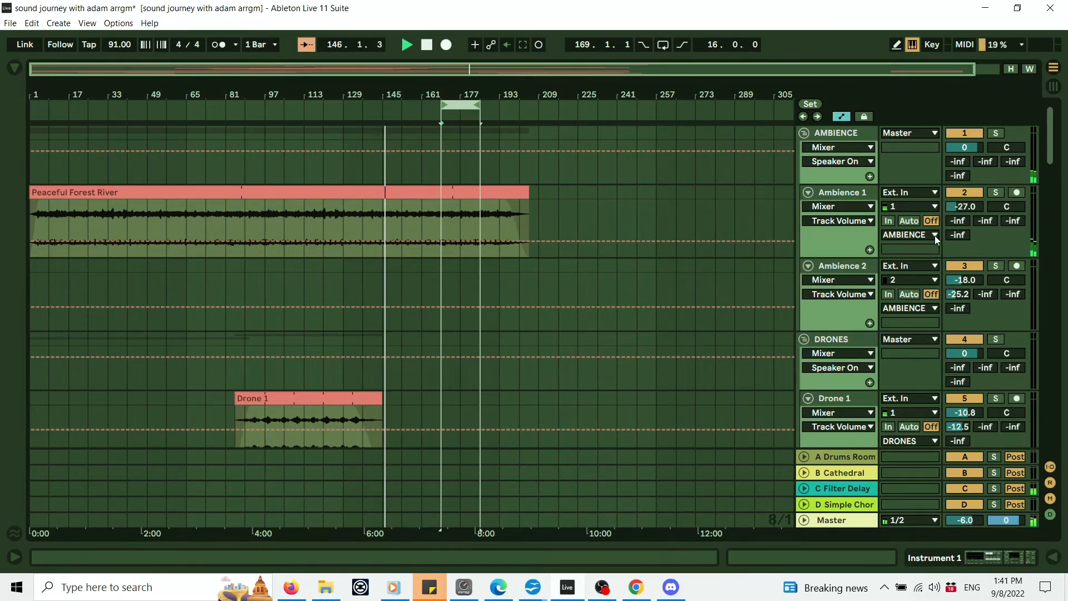
drag(1050, 140, 1053, 390)
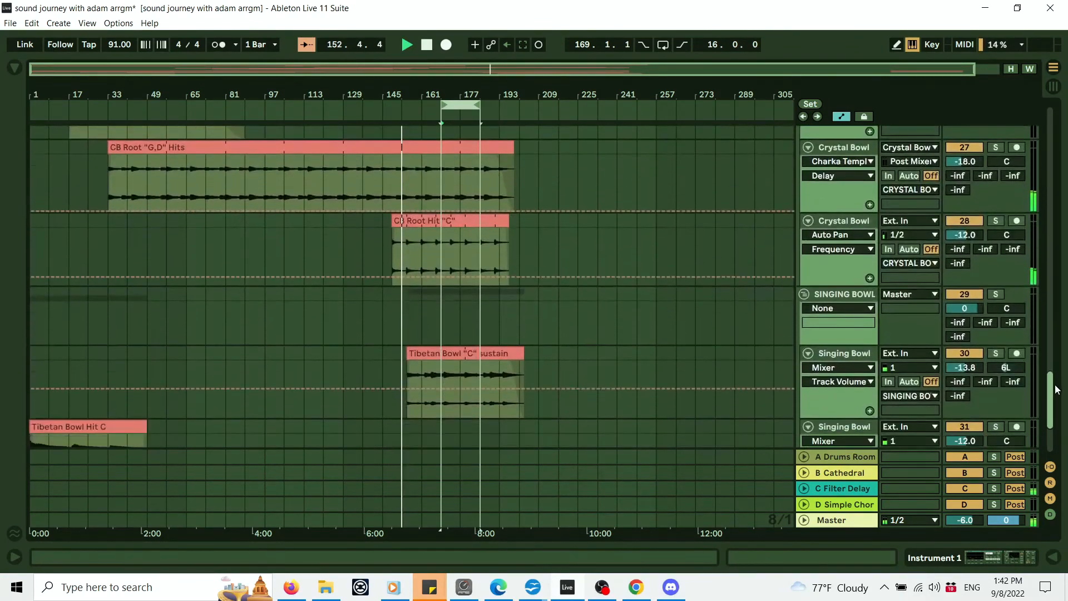
drag(470, 106, 509, 107)
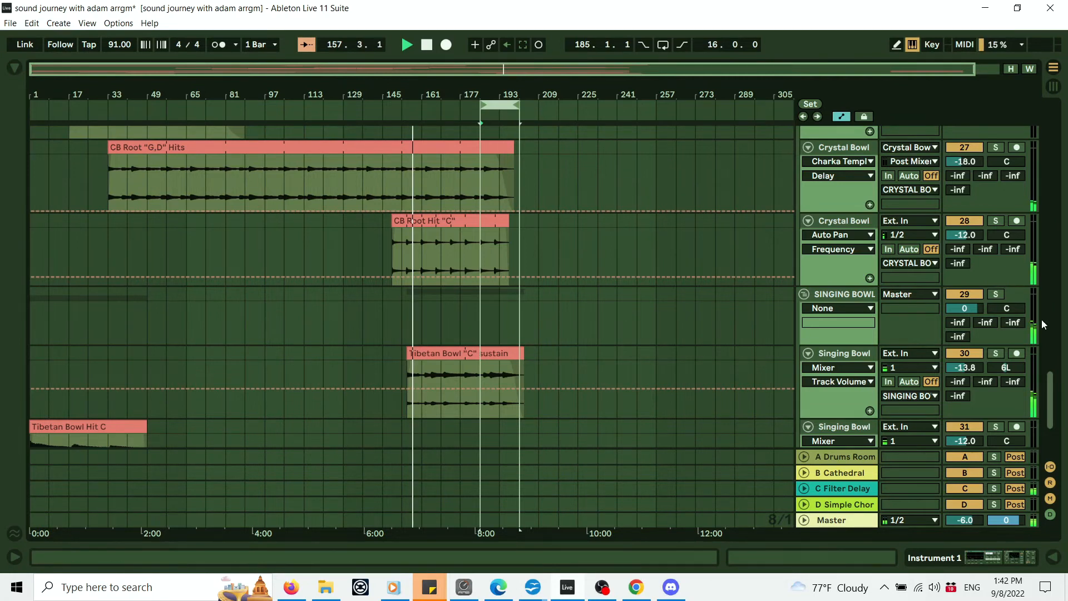
Solo the crystal bowl track with CB Root Hit "C", and switch the solo to the Tibetan Bowl "C" sustain track
drag(403, 86, 403, 78)
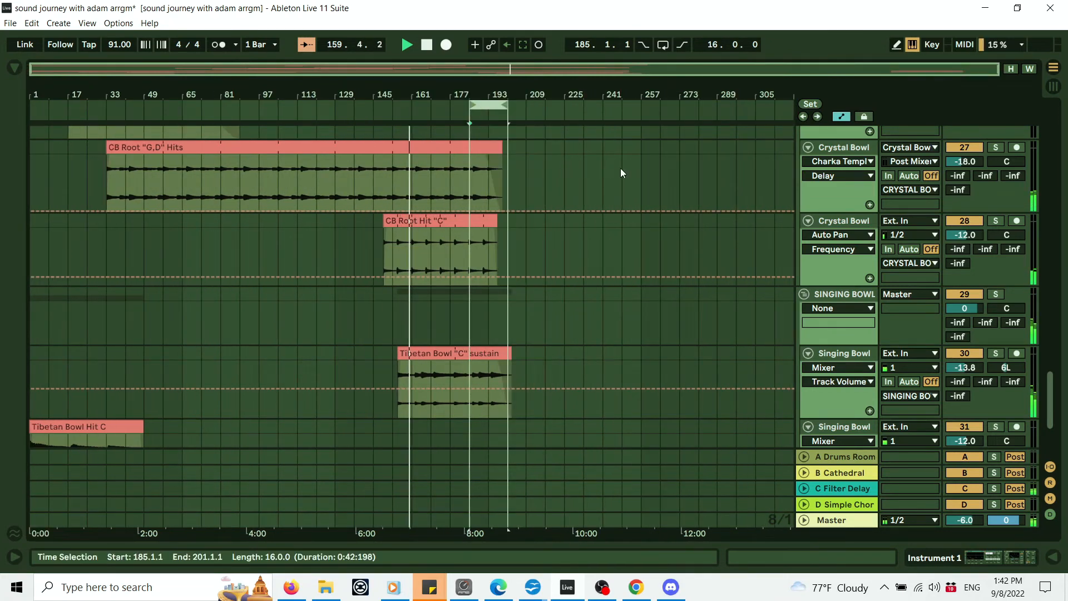
drag(1049, 376, 1041, 309)
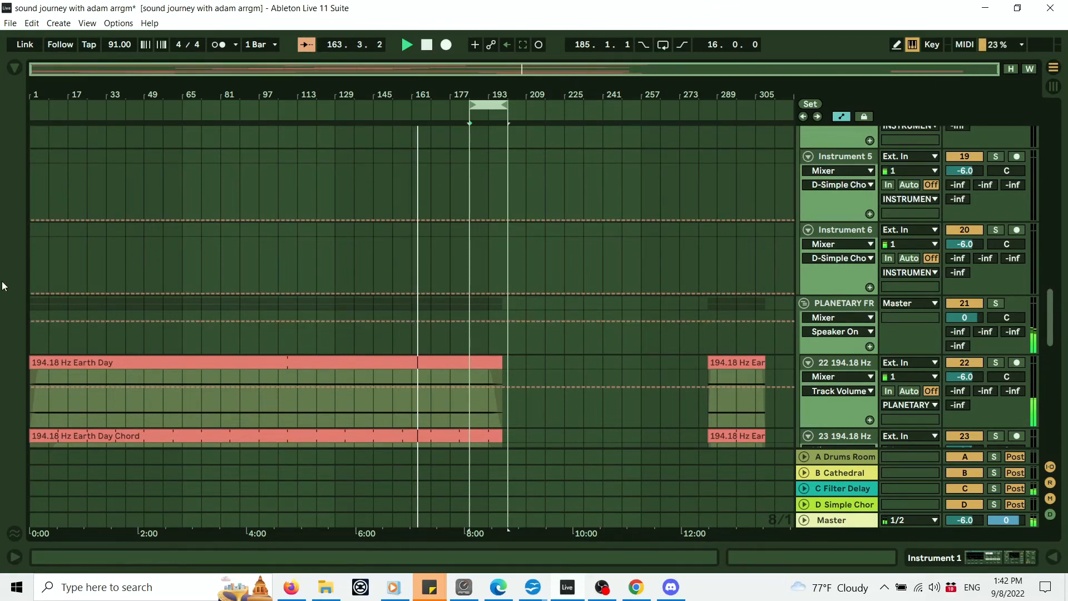
drag(1046, 322, 1057, 434)
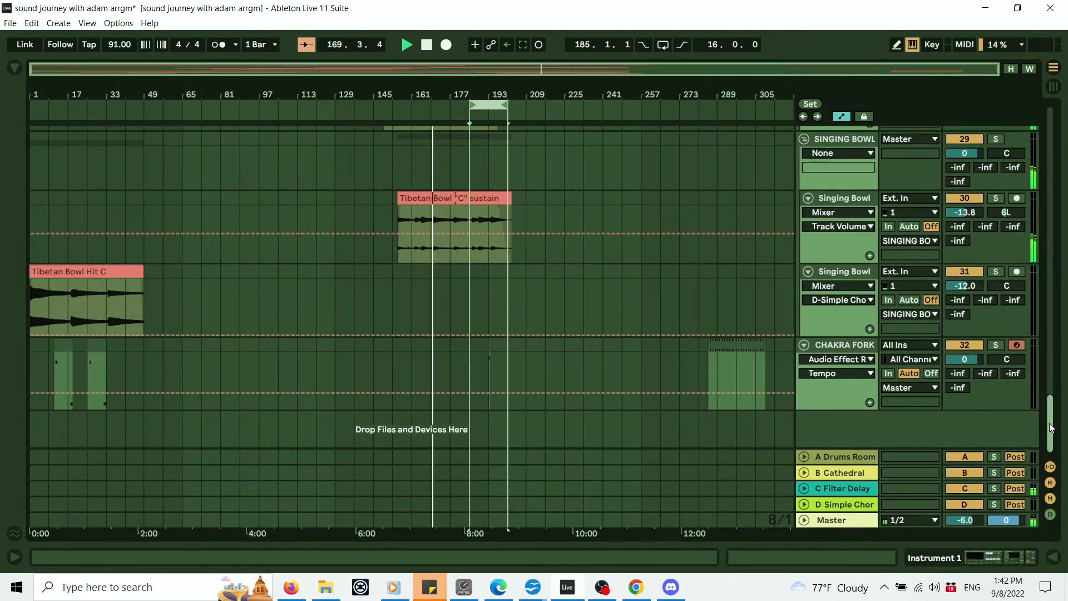
scroll(1011, 230, up, 5)
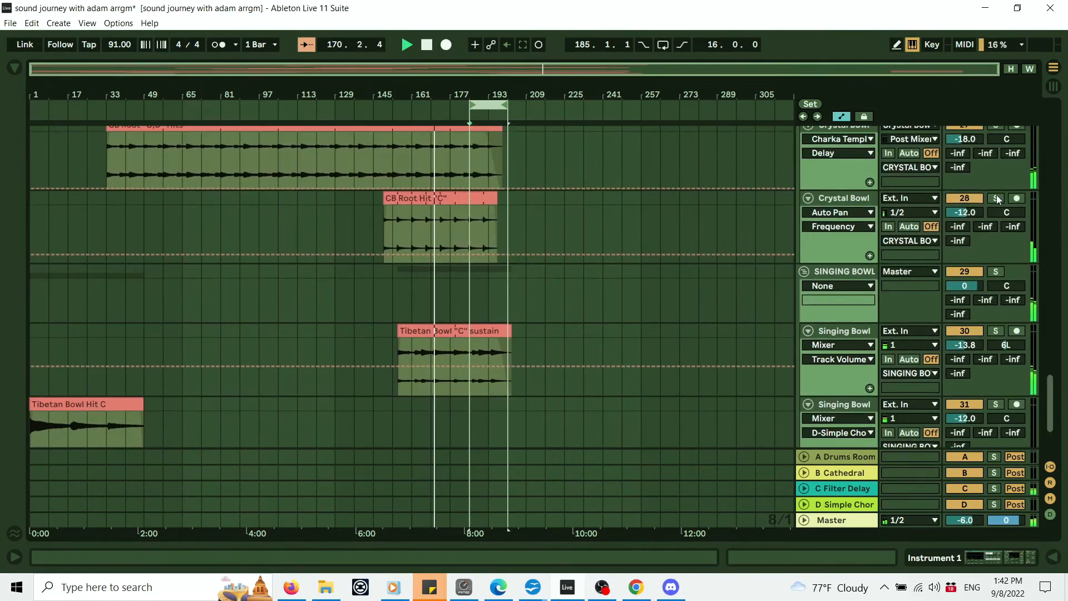
click(997, 198)
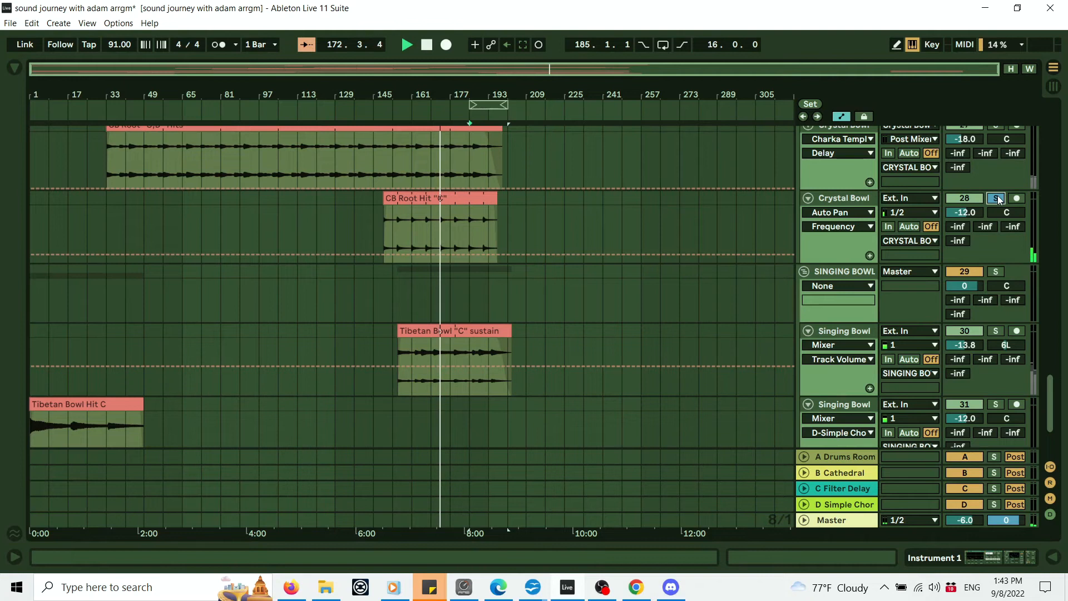
click(994, 332)
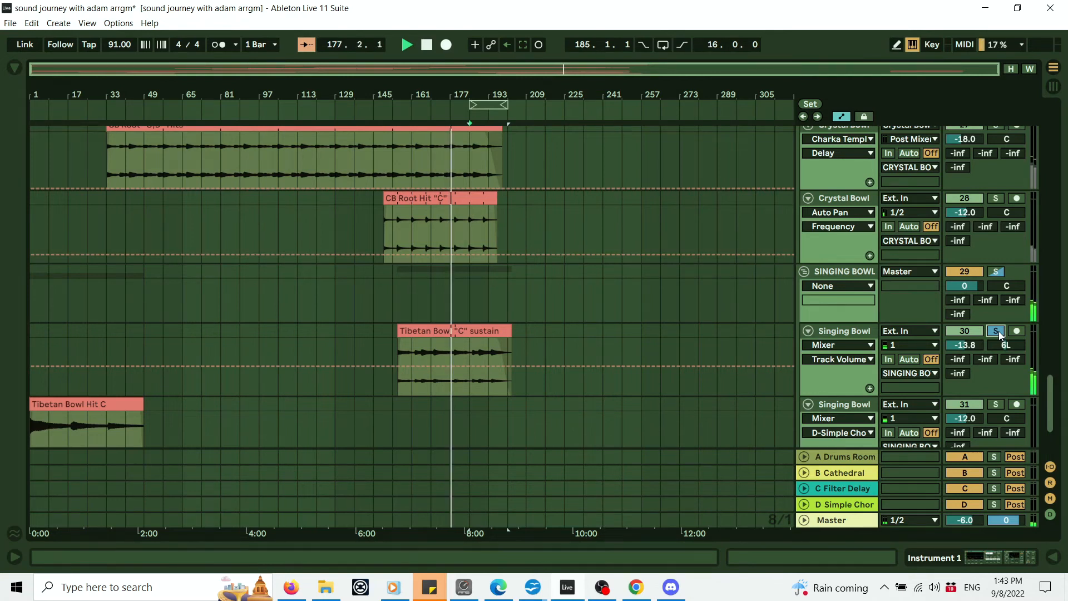
Inspect the Tibetan Bowl "C" sustain clip's waveform in the clip detail view, close the view and clear the solo
double_click(466, 332)
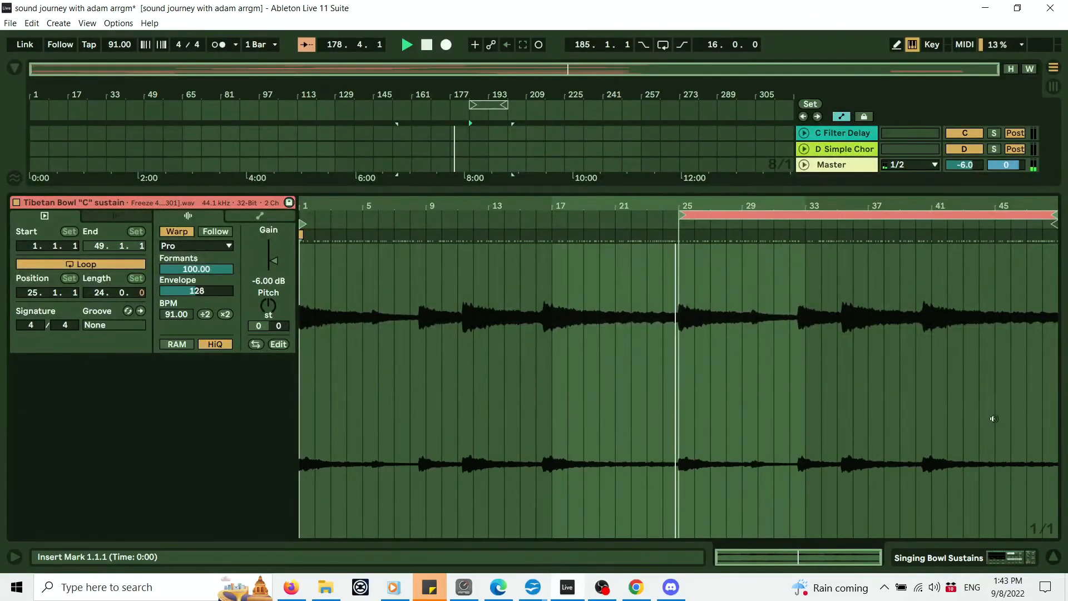
click(1053, 557)
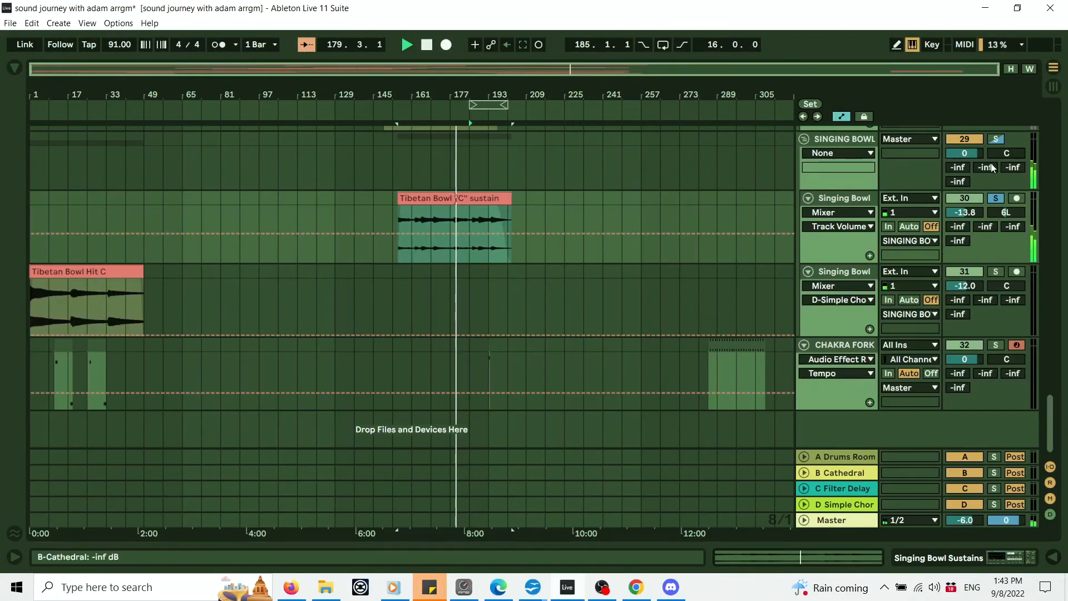
scroll(1048, 411, up, 5)
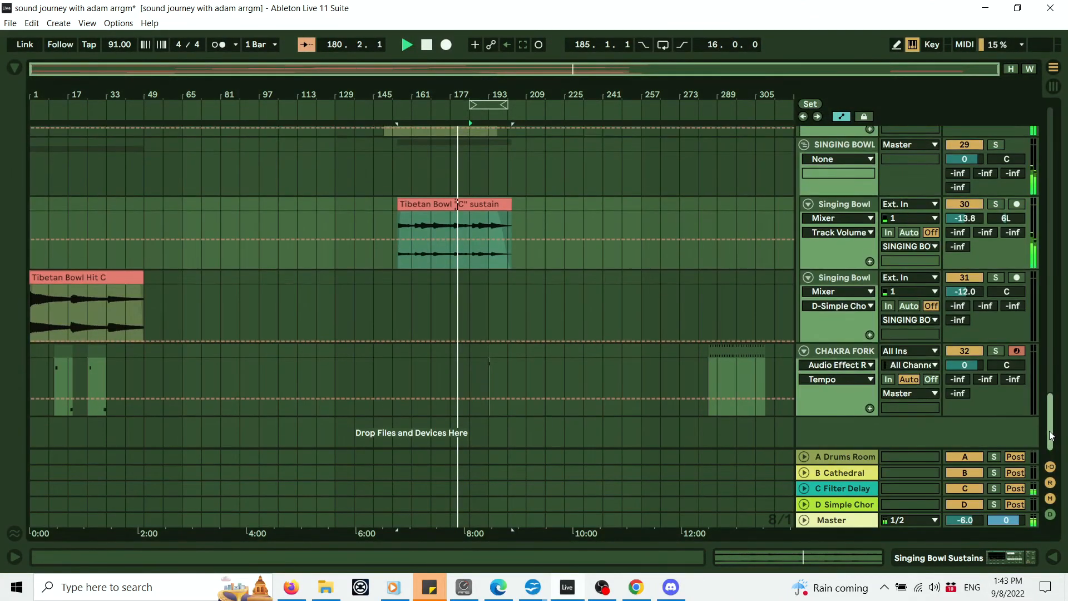
Turn off automation display in the arrangement and check the end fades on the 194.18 Hz Earth Day and pad clips
drag(1048, 410, 1059, 351)
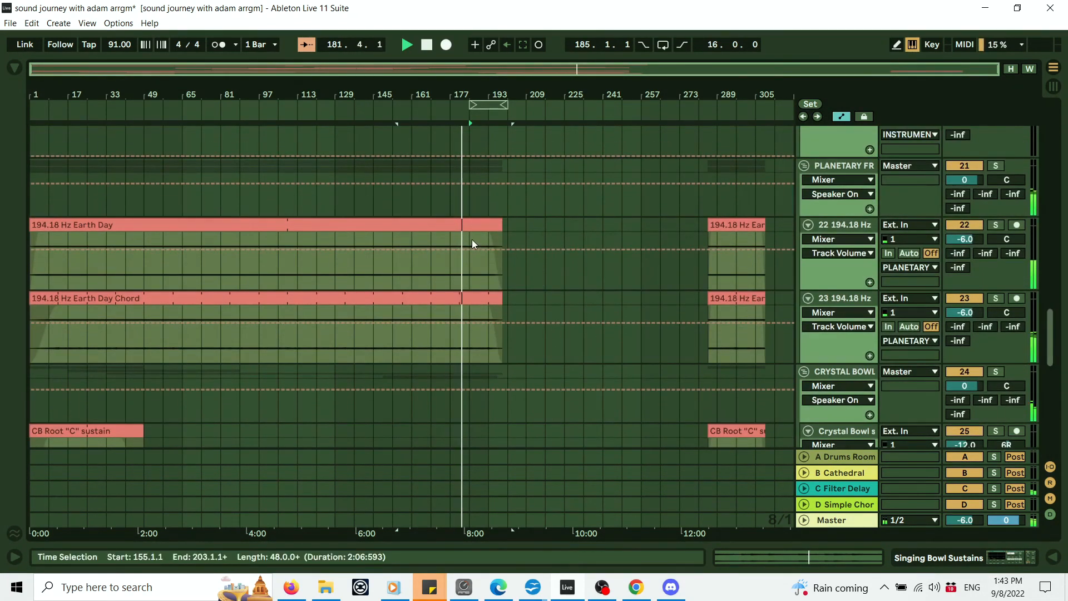
click(840, 116)
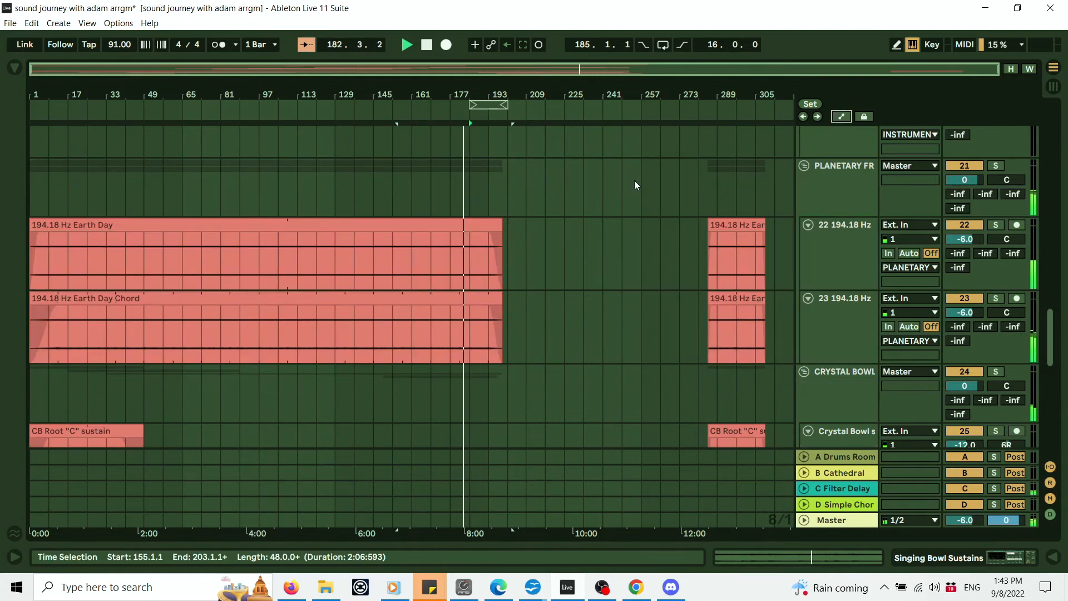
scroll(513, 275, up, 3)
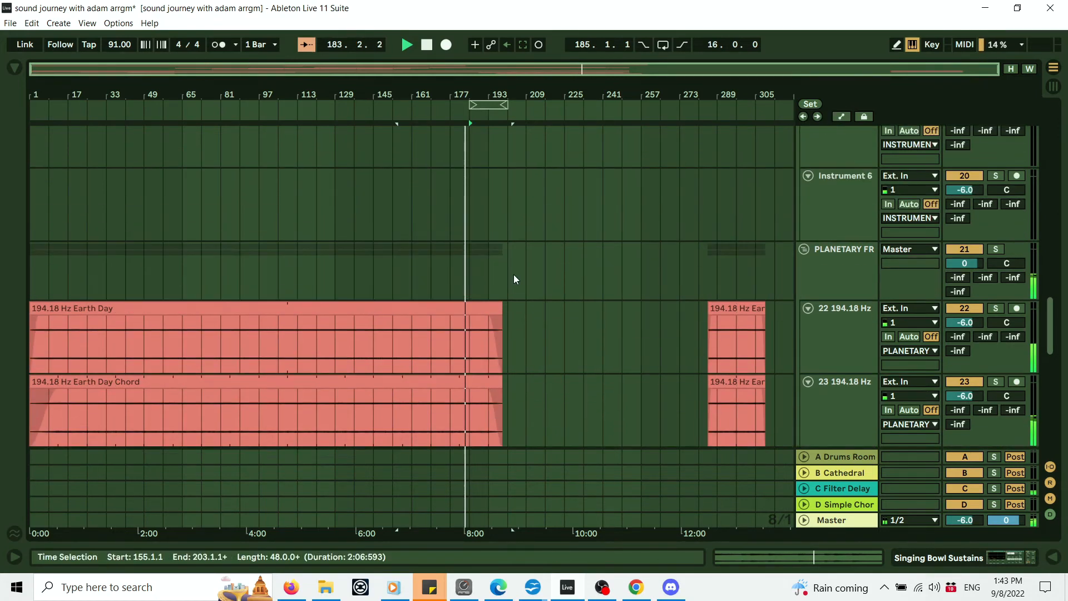
scroll(514, 275, up, 1)
drag(1050, 322, 1035, 221)
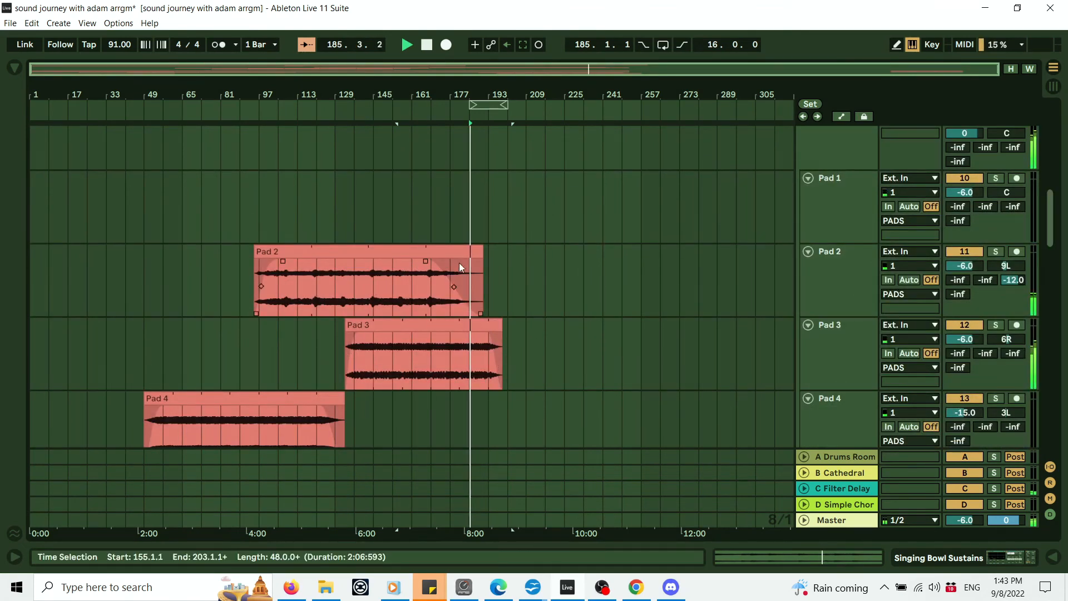
Examine the closing fades of the crystal bowl, singing bowl and Peaceful Forest River clips, and stop playback, returning to the start
drag(1044, 224, 1046, 389)
scroll(1046, 389, down, 4)
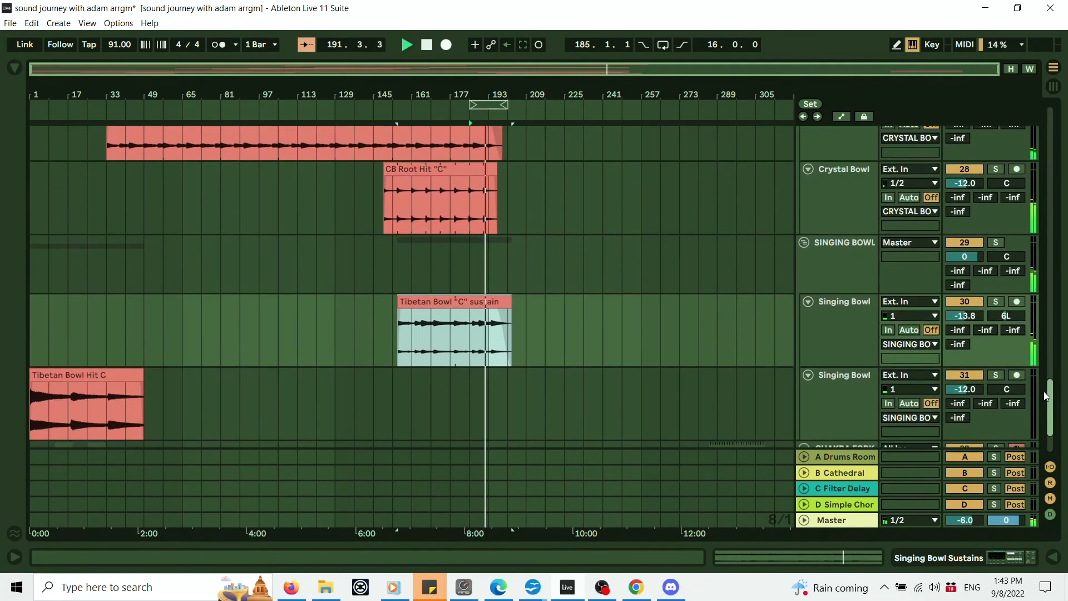
scroll(1050, 398, down, 2)
drag(506, 95, 516, 128)
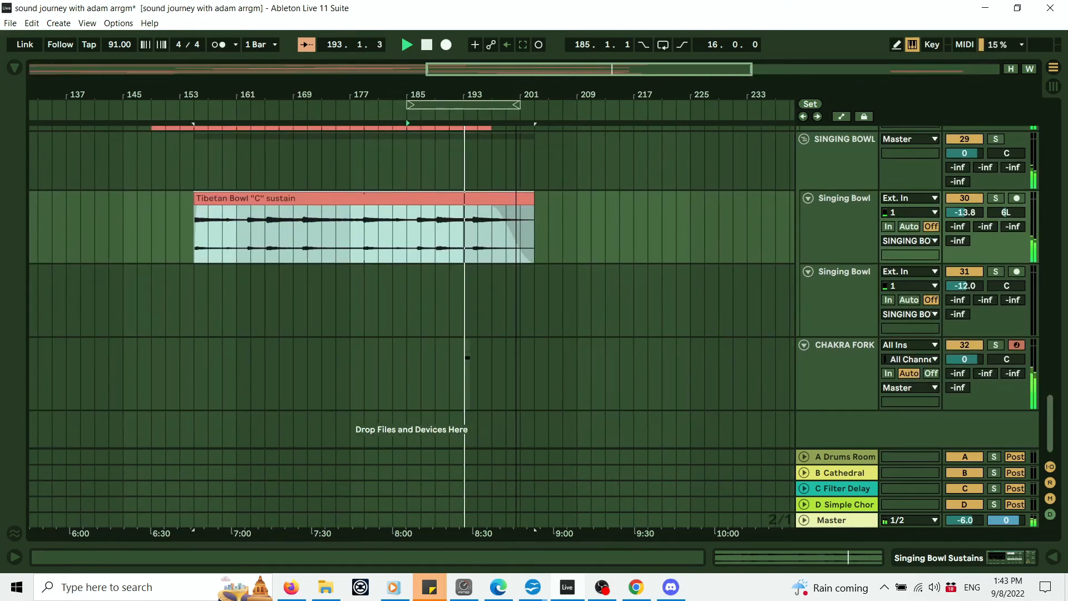
scroll(639, 149, up, 2)
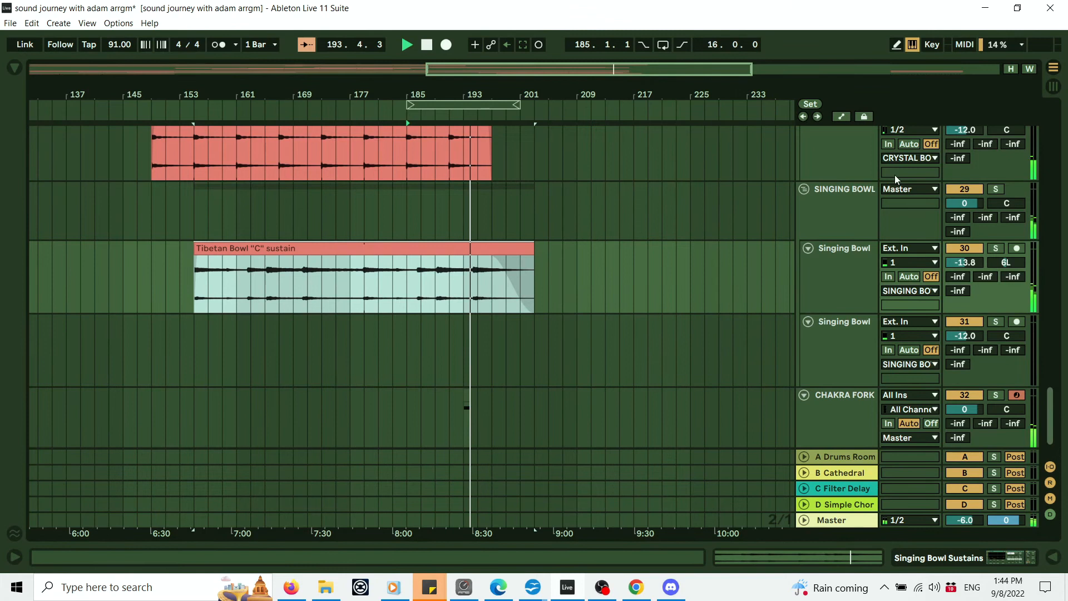
drag(1049, 437, 1052, 410)
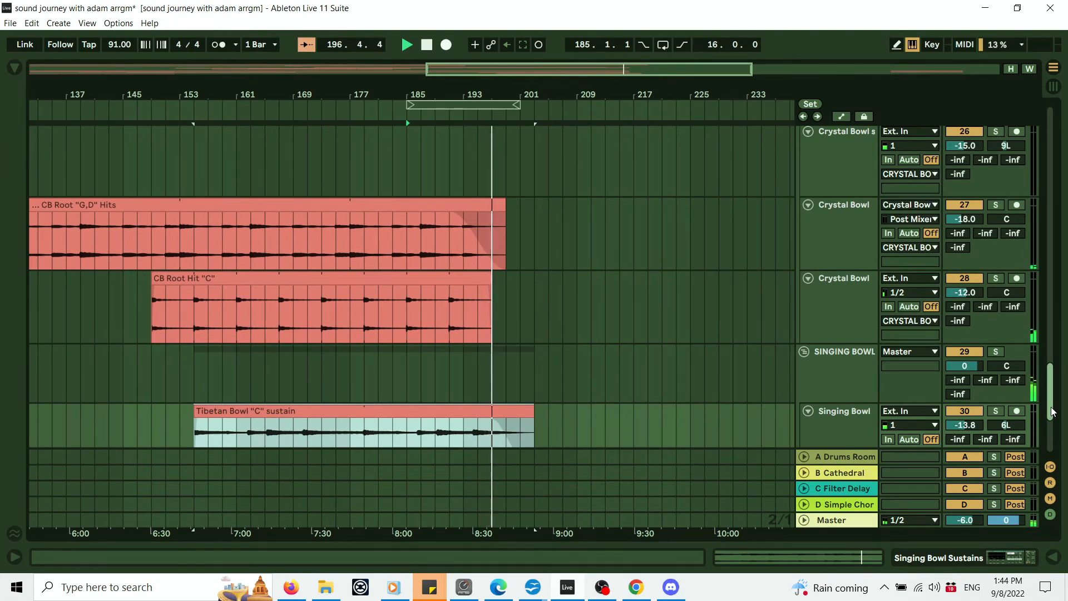
drag(1052, 411, 1037, 138)
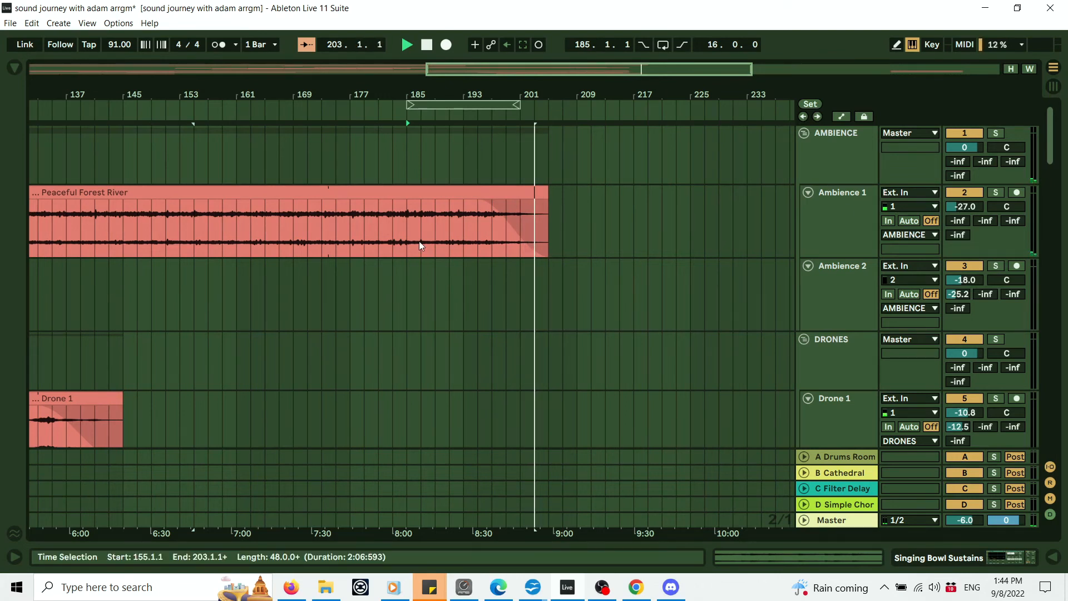
double_click(427, 44)
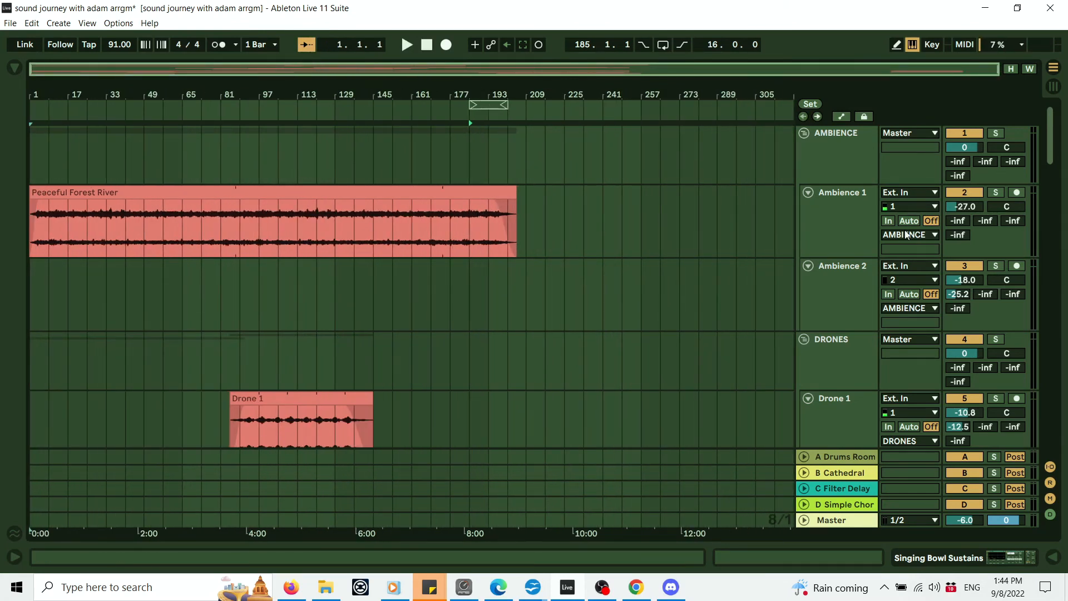
View the chakra scenes in Session View and the Ko-fi membership page in Chrome, and return to Ableton Live's Arrangement View
click(1053, 86)
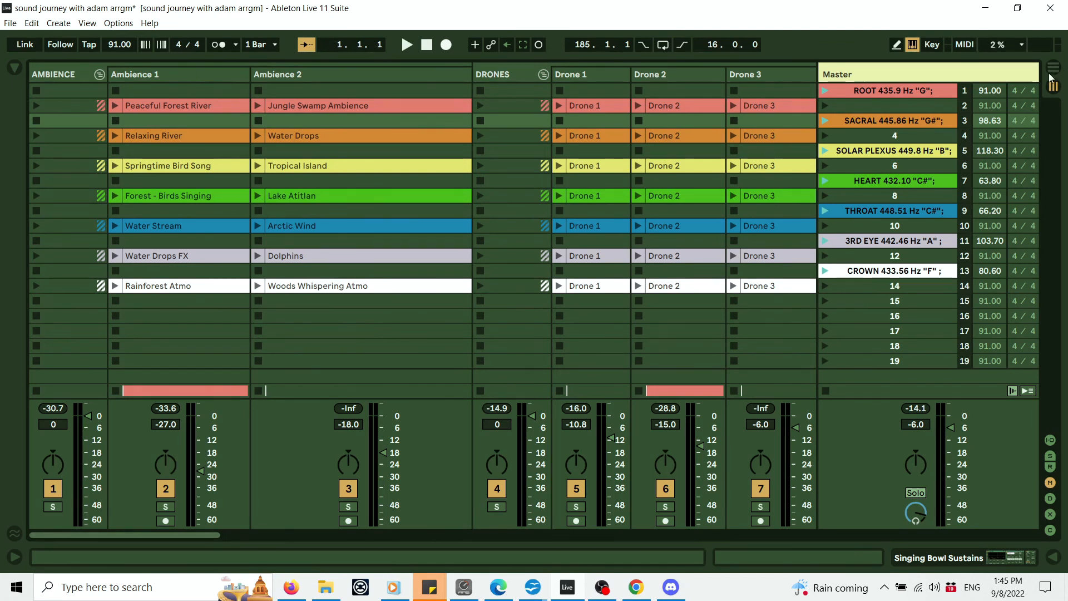
click(638, 591)
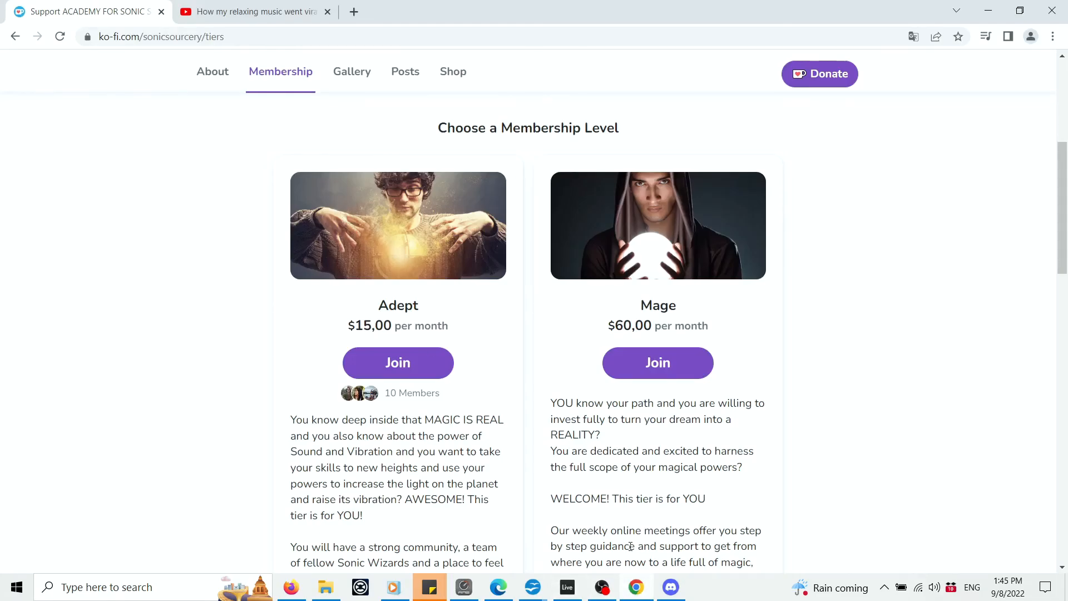
click(567, 587)
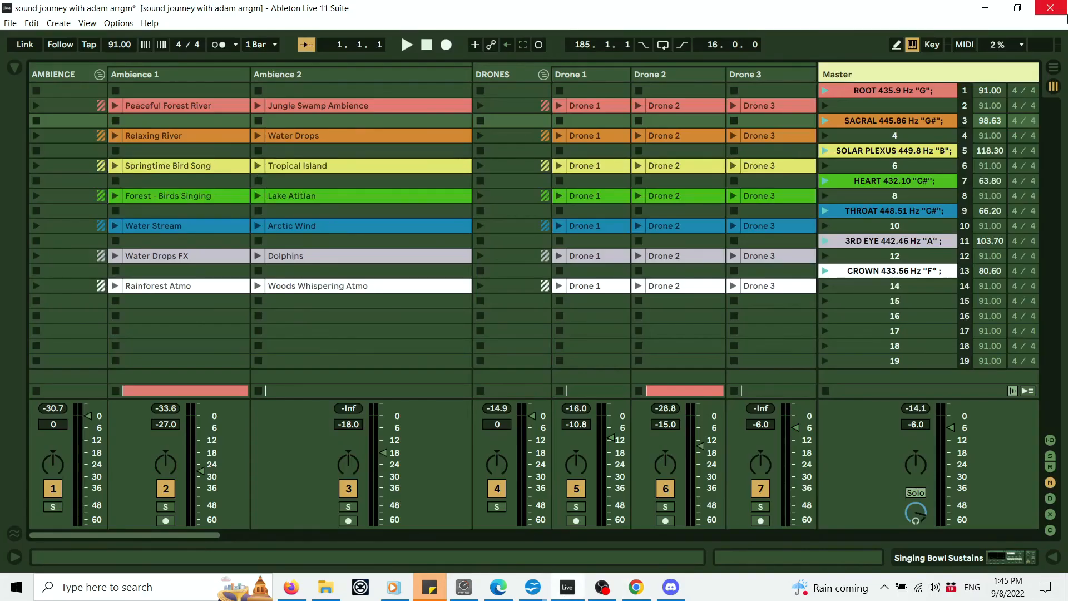
click(1054, 68)
mouse_move(1050, 143)
mouse_down()
mouse_move(1046, 236)
mouse_move(1048, 137)
mouse_up()
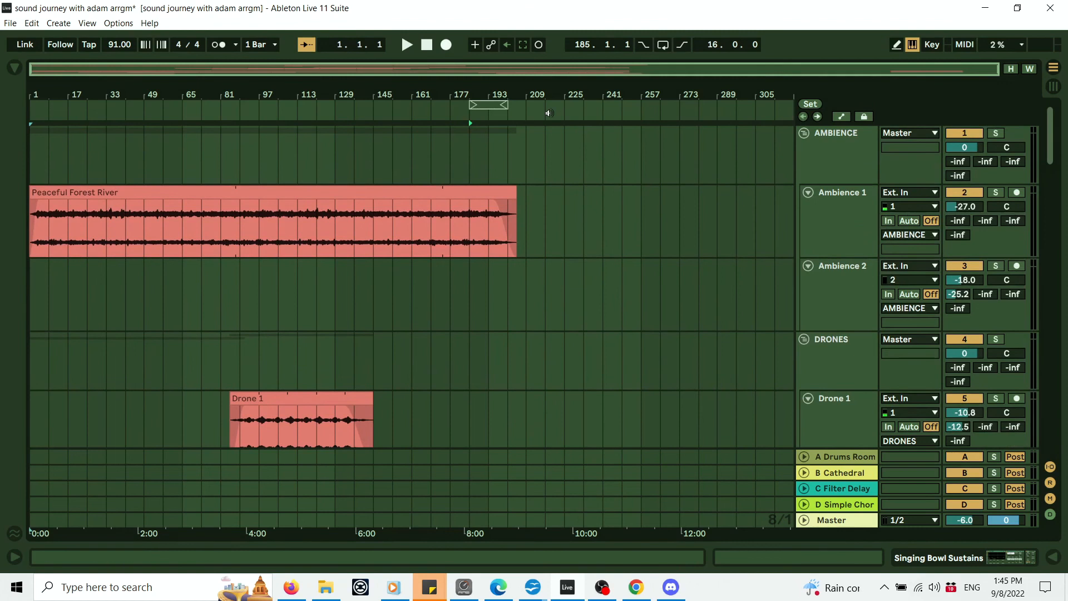